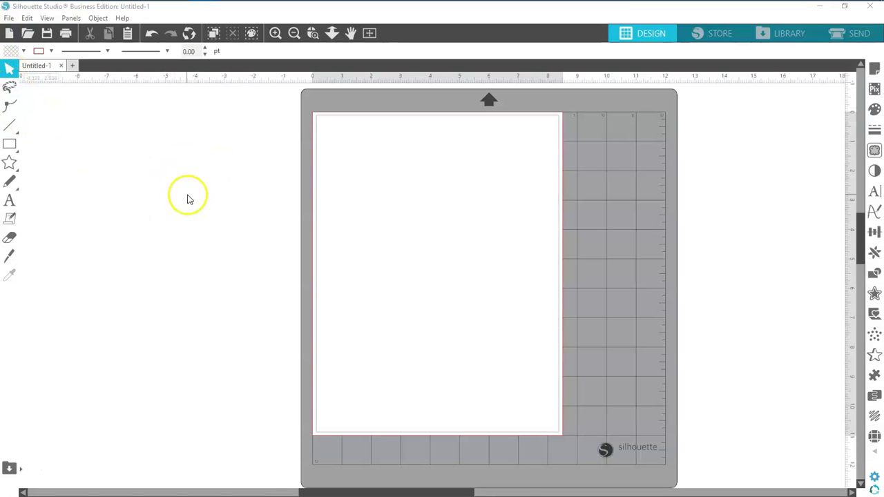
pyautogui.click(10, 145)
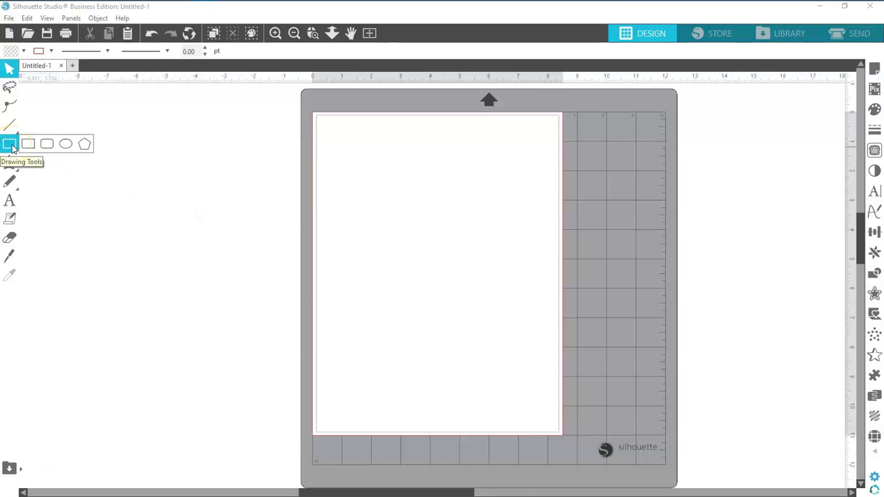
pyautogui.click(55, 197)
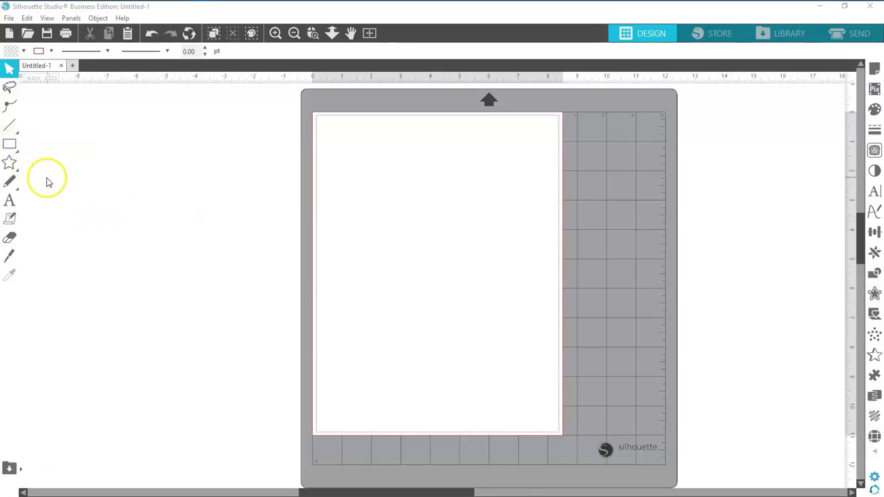
pyautogui.click(10, 163)
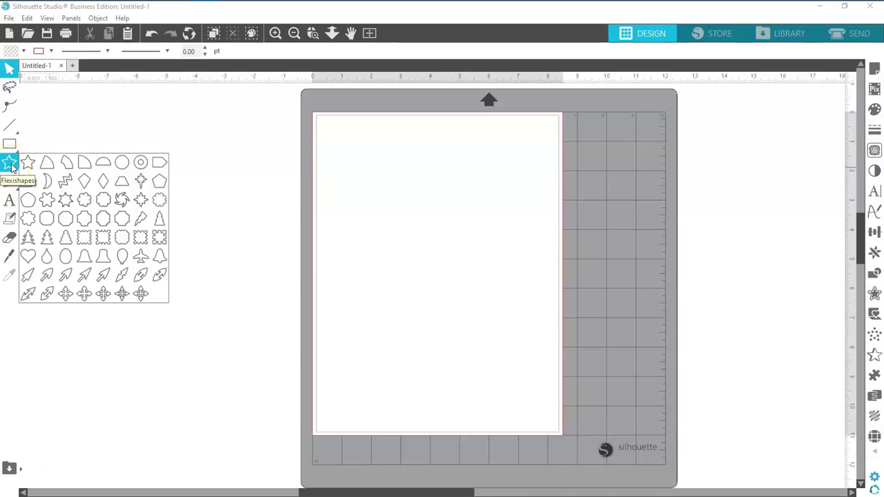
pyautogui.click(435, 292)
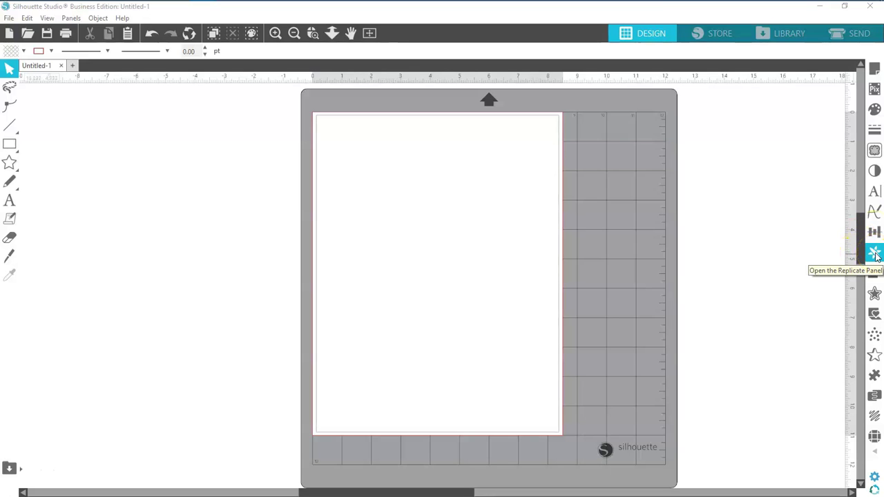
pyautogui.click(875, 294)
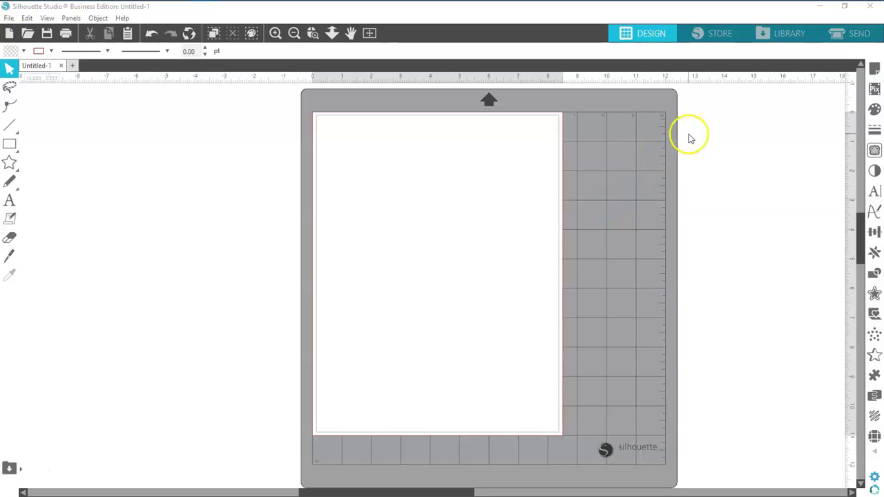
# Step: Try the Portrait machine in the page setup and return the machine to Cameo
pyautogui.click(875, 70)
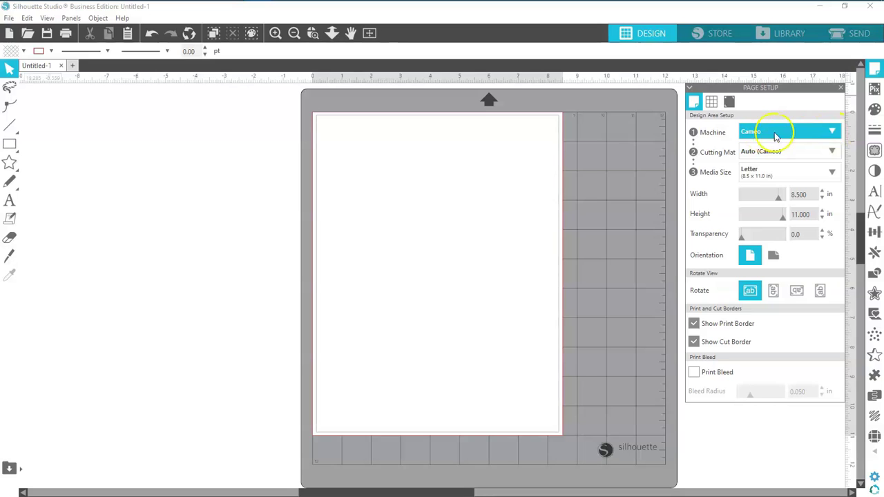
pyautogui.click(834, 133)
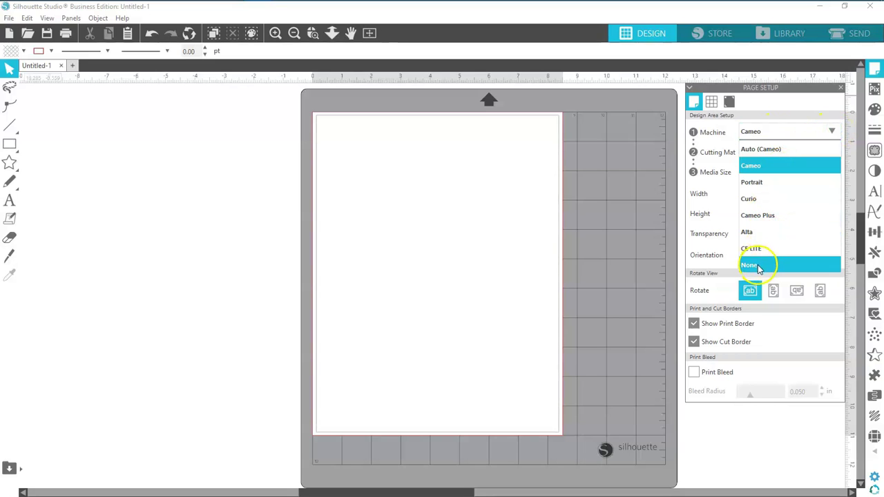
pyautogui.click(754, 184)
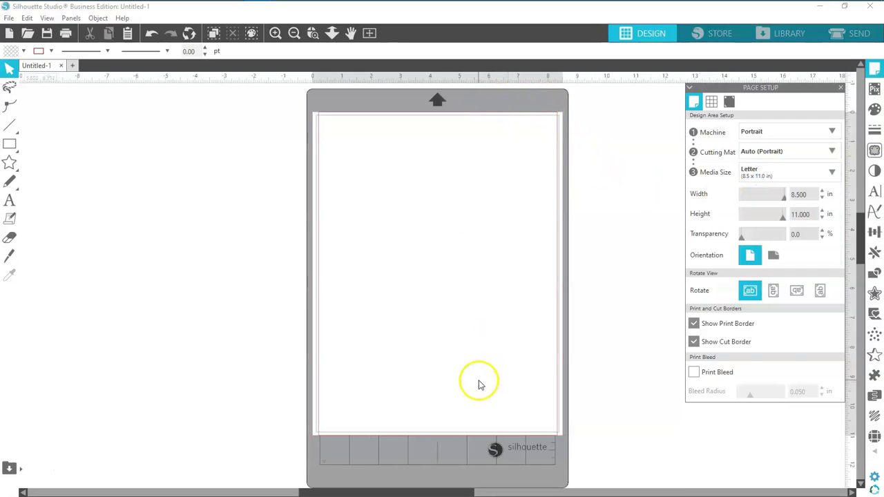
pyautogui.click(836, 135)
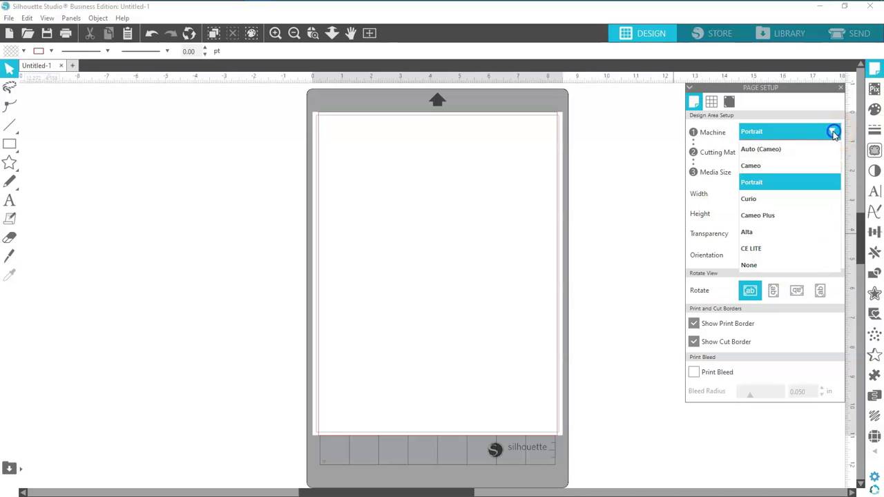
pyautogui.click(759, 169)
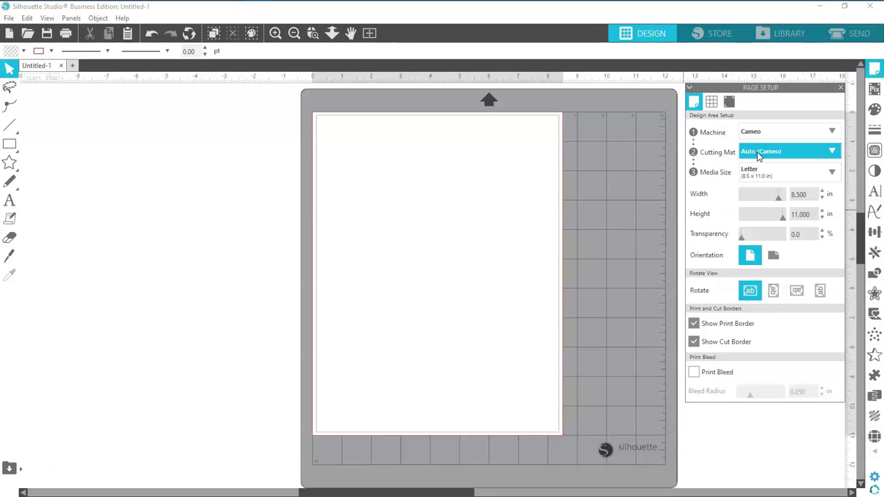
# Step: Try the Auto (12x12) media size in the page setup and return to Letter (8.5 x 11.0 in)
pyautogui.click(755, 179)
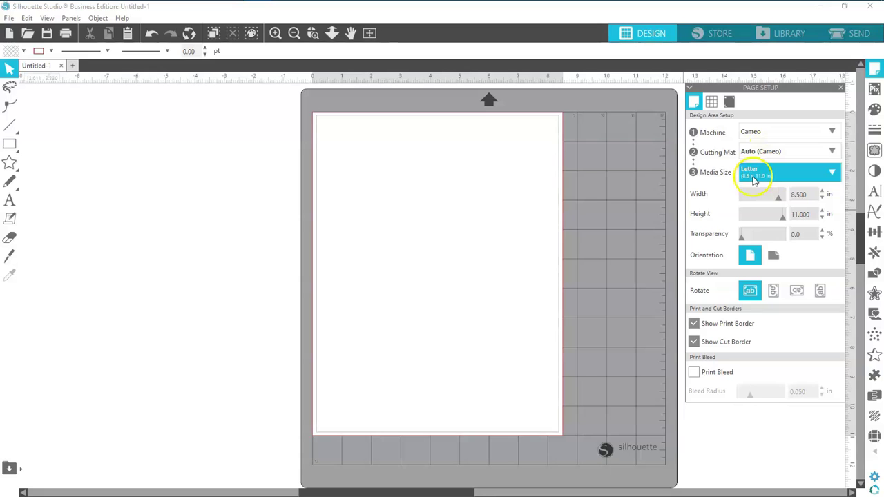
pyautogui.click(832, 174)
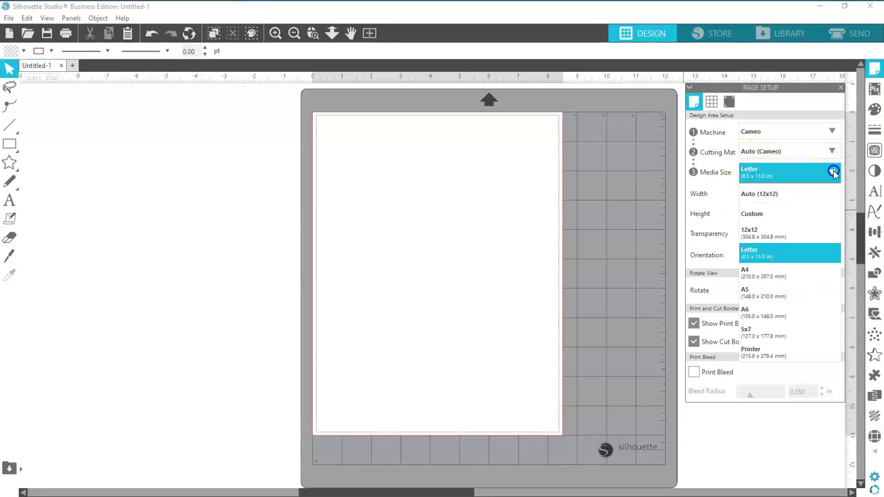
pyautogui.click(769, 196)
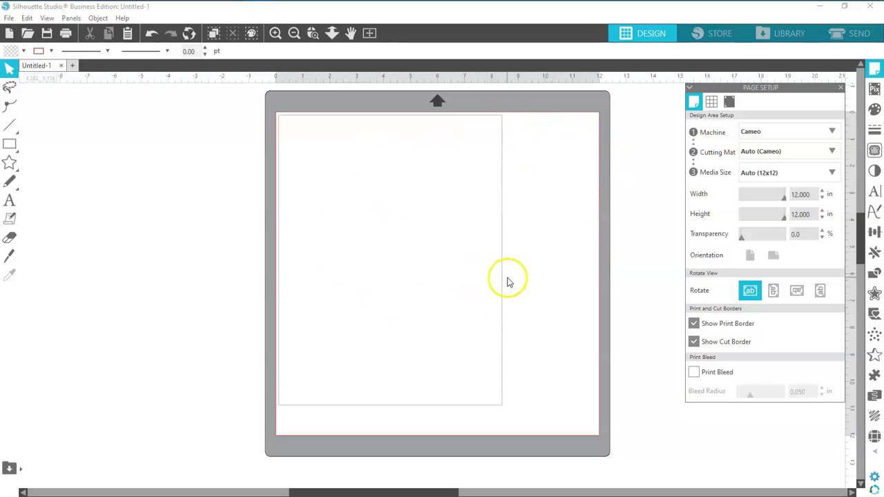
pyautogui.click(828, 173)
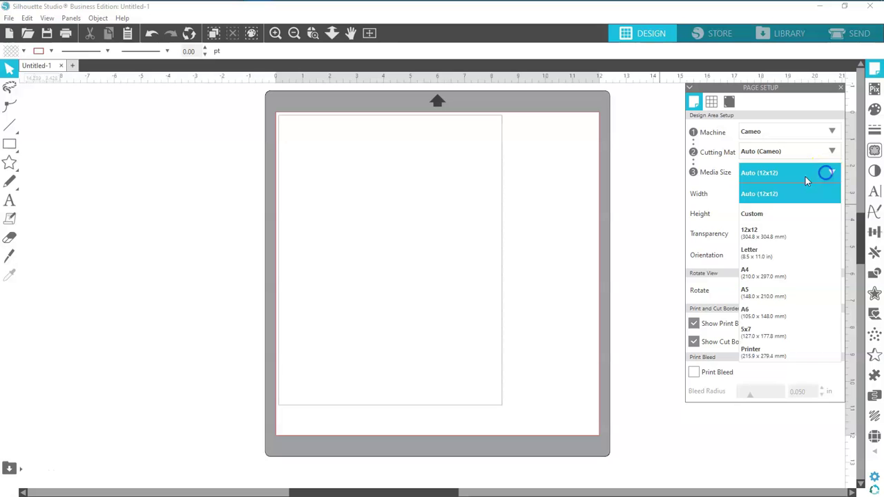
pyautogui.click(781, 255)
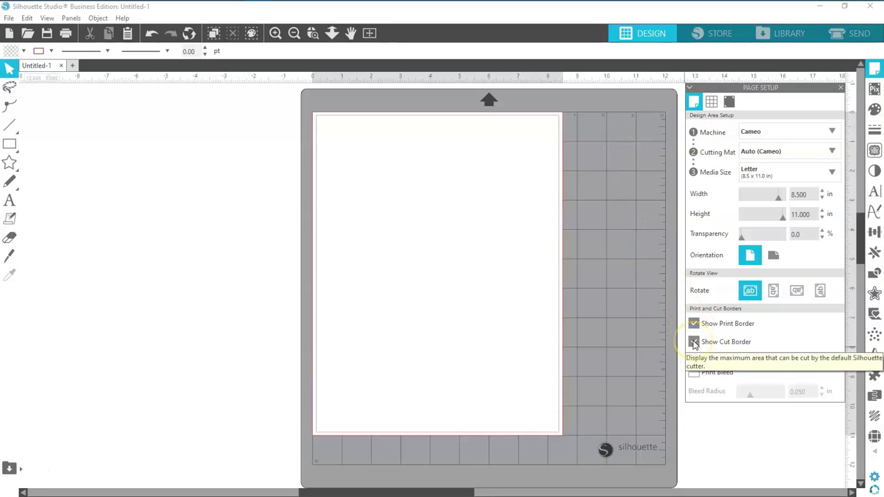
# Step: Examine the cut and print borders along the page's left edge up close, and return to the full page
pyautogui.click(275, 34)
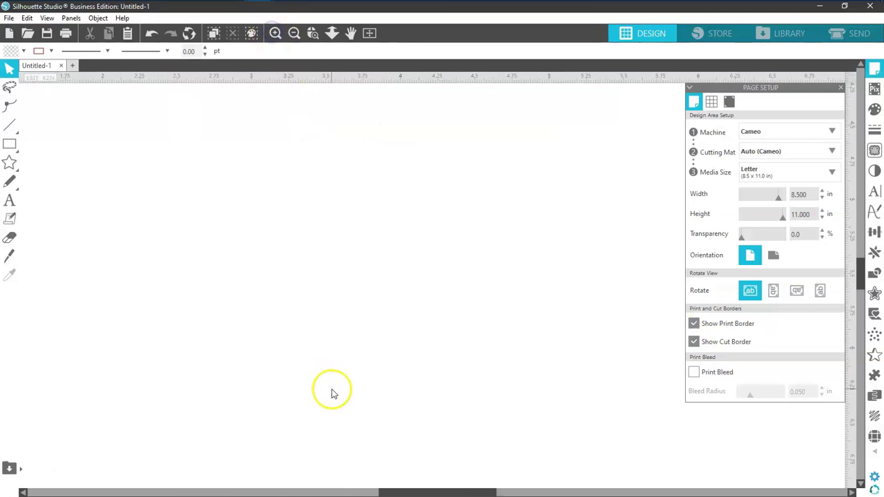
pyautogui.moveTo(381, 491); pyautogui.dragTo(290, 483)
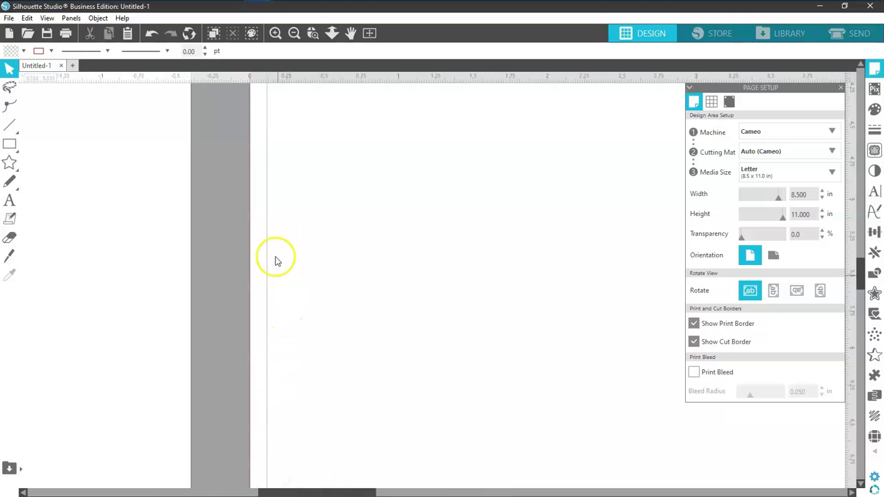
pyautogui.click(368, 33)
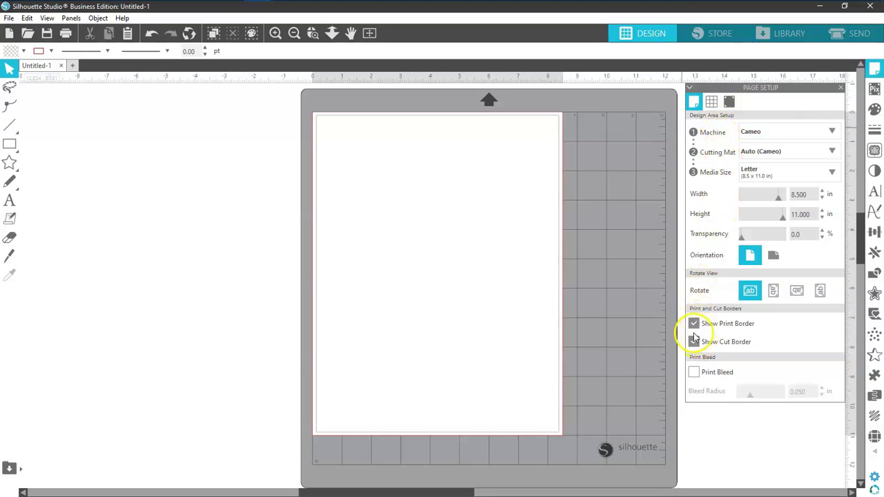
# Step: Turn on registration marks with thickness 1.00 and an inset of 0.394 in
pyautogui.click(729, 101)
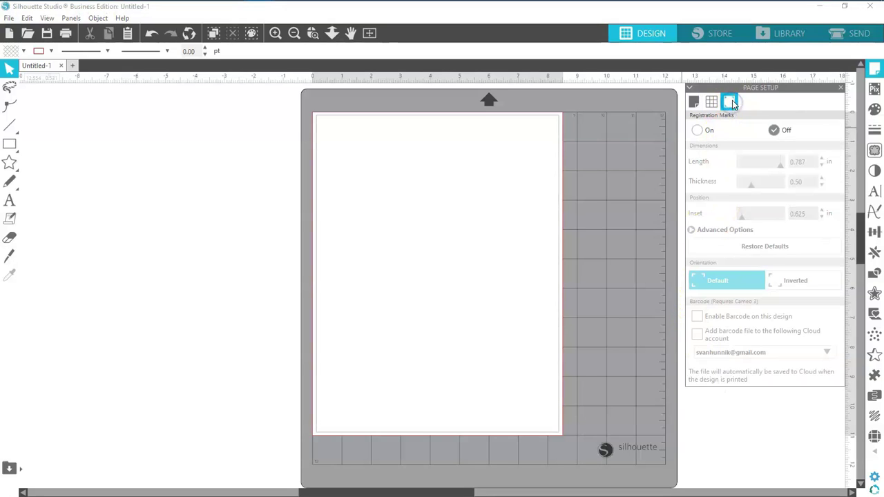
pyautogui.click(698, 130)
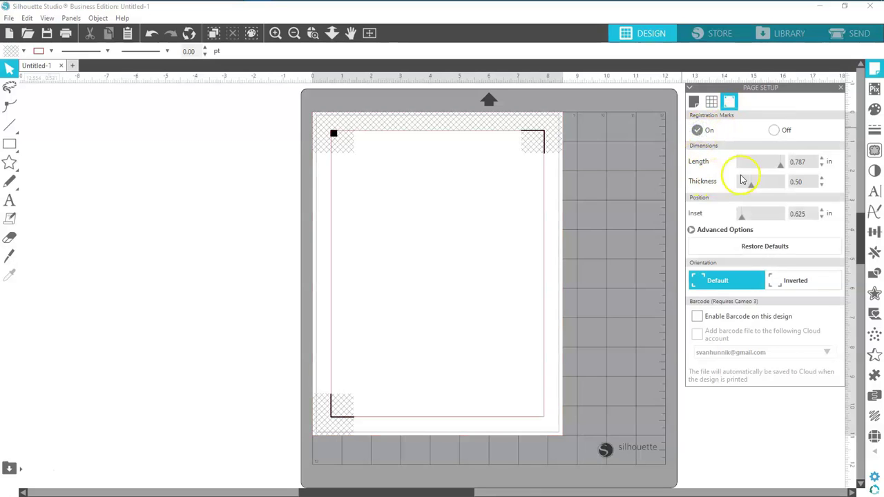
pyautogui.moveTo(752, 187); pyautogui.dragTo(789, 189)
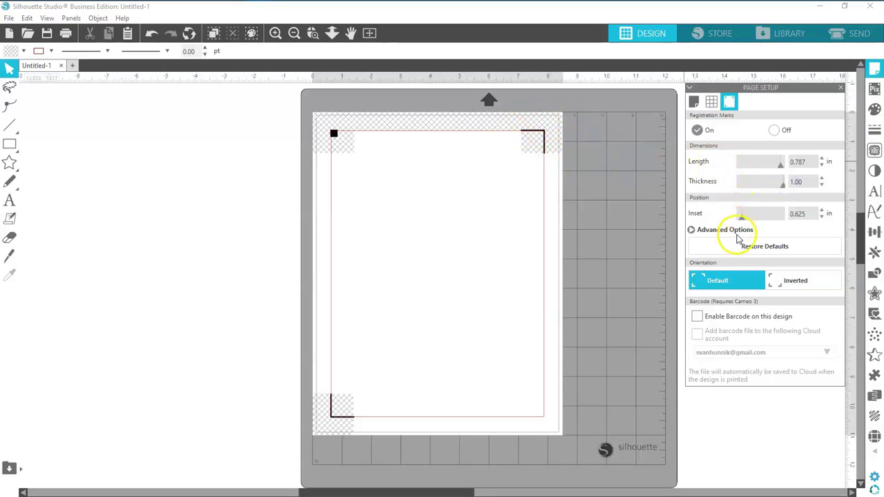
pyautogui.moveTo(742, 219); pyautogui.dragTo(726, 223)
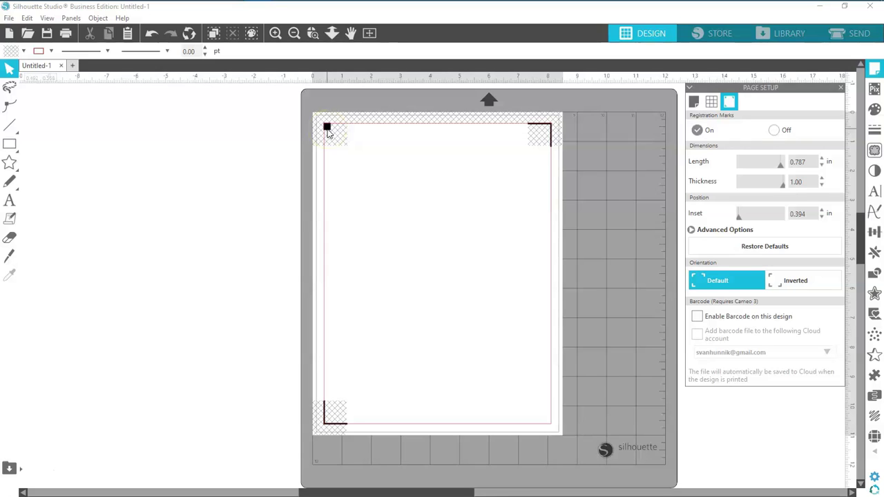
# Step: Try landscape page orientation with a rotated view, and restore portrait orientation and the unrotated view
pyautogui.click(694, 104)
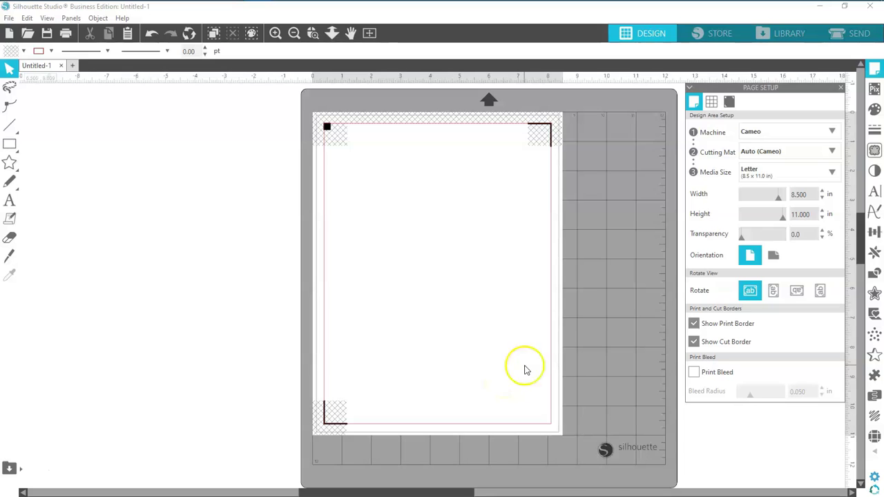
pyautogui.click(775, 257)
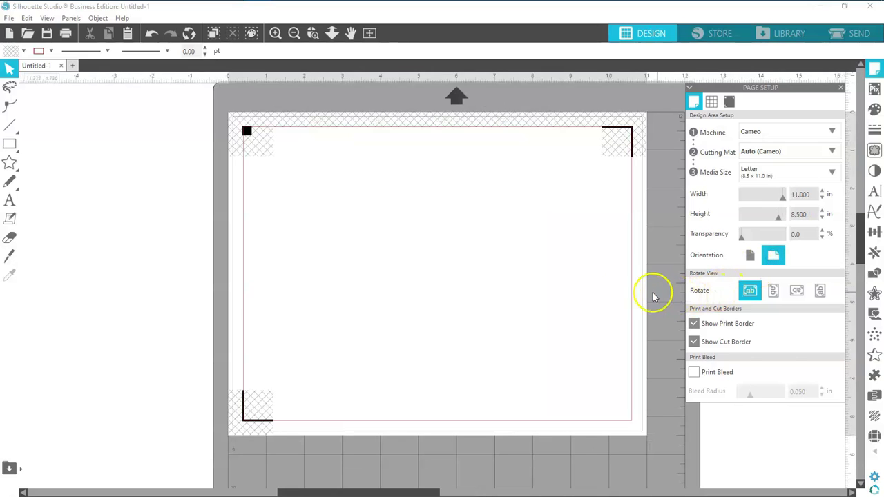
pyautogui.click(774, 291)
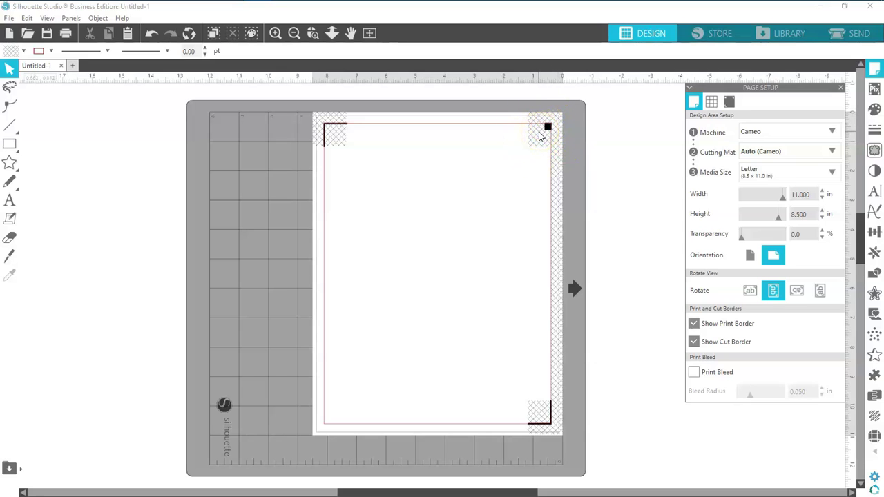
pyautogui.click(750, 256)
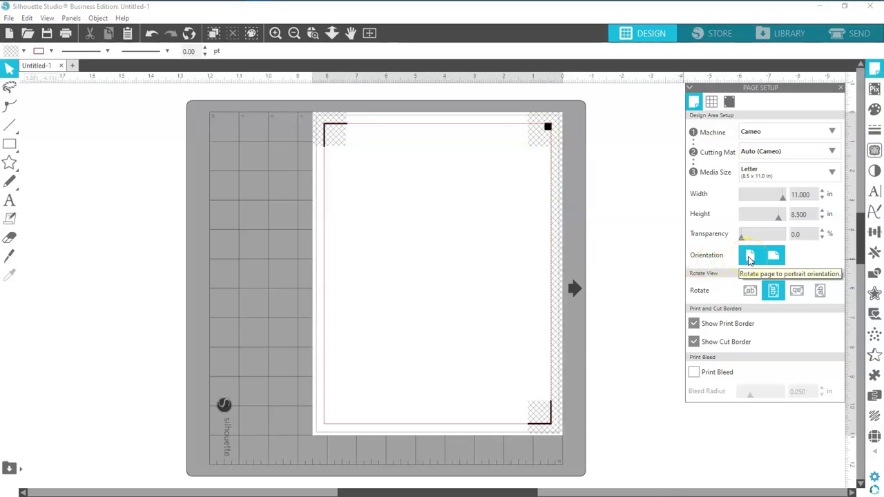
pyautogui.click(748, 291)
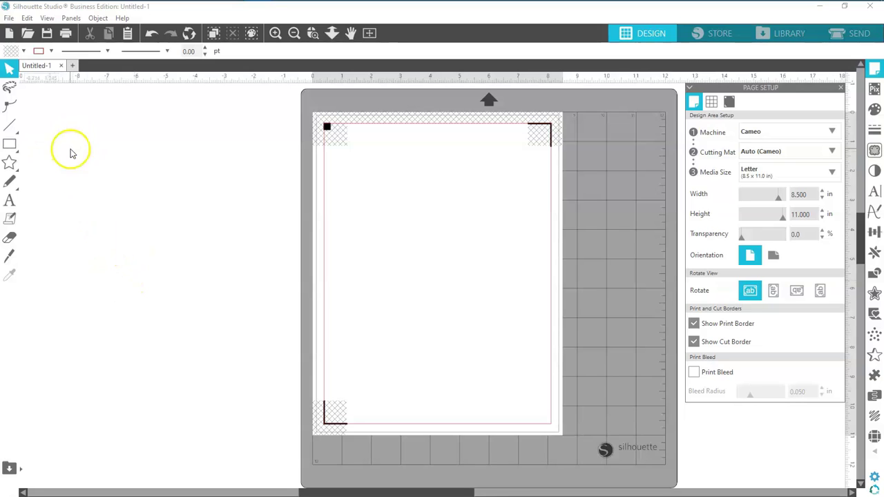
# Step: Draw a rectangle about 2.27 in wide and 4.42 in tall in the empty area left of the page
pyautogui.click(8, 145)
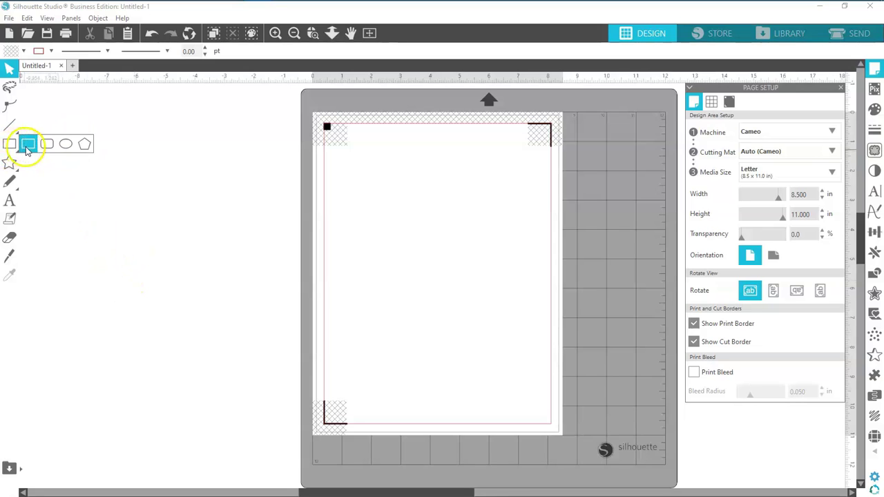
pyautogui.click(27, 150)
pyautogui.moveTo(146, 141); pyautogui.dragTo(215, 270)
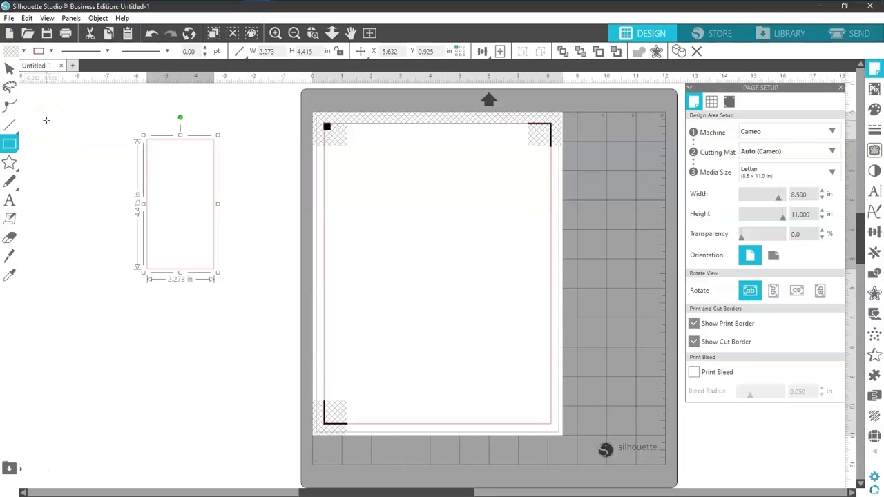
pyautogui.click(11, 69)
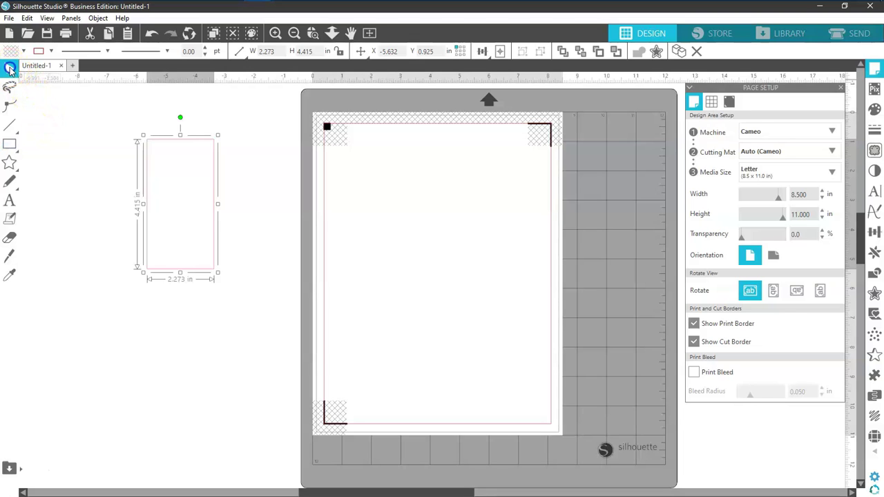
pyautogui.click(191, 269)
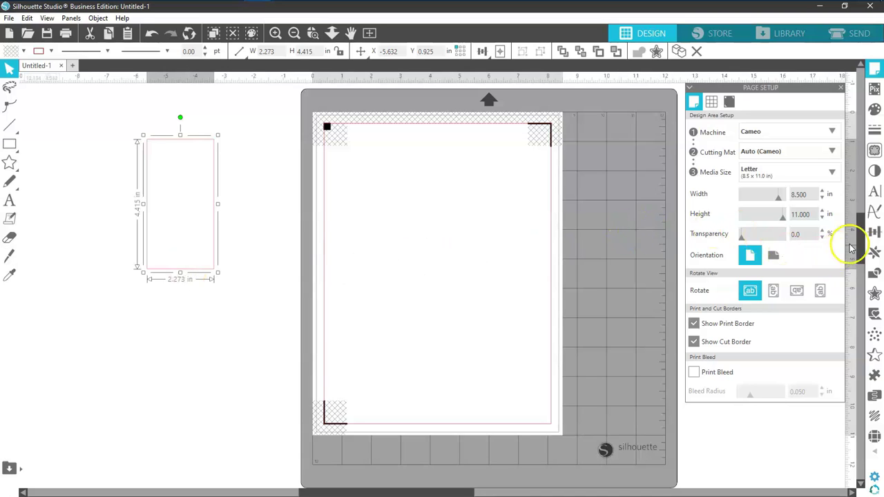
# Step: Set the rectangle's width to 1.5 in without locking its proportions
pyautogui.click(873, 232)
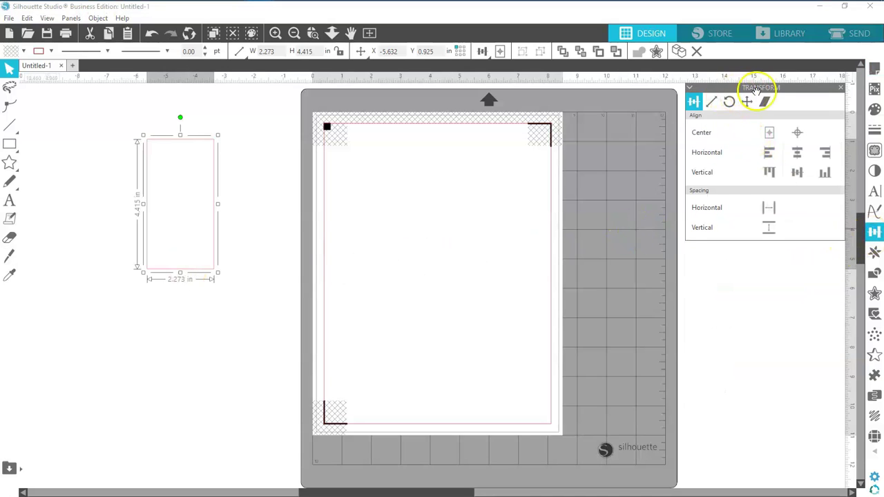
pyautogui.click(713, 103)
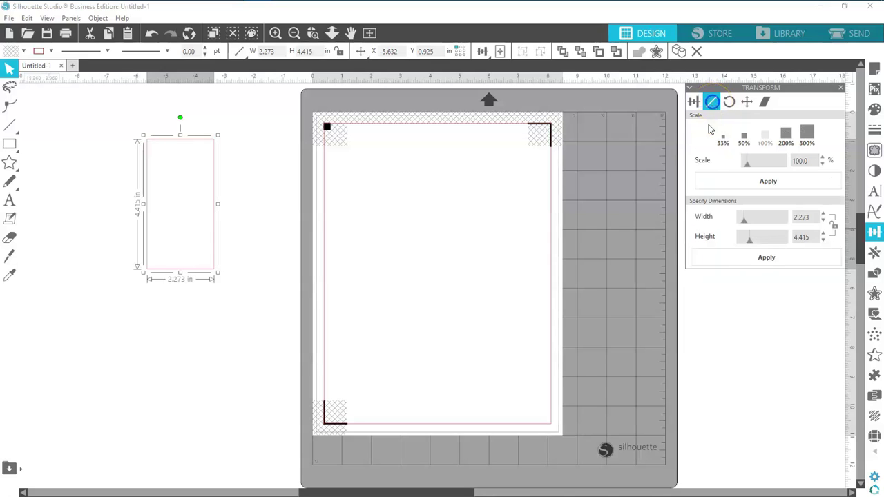
pyautogui.click(821, 218)
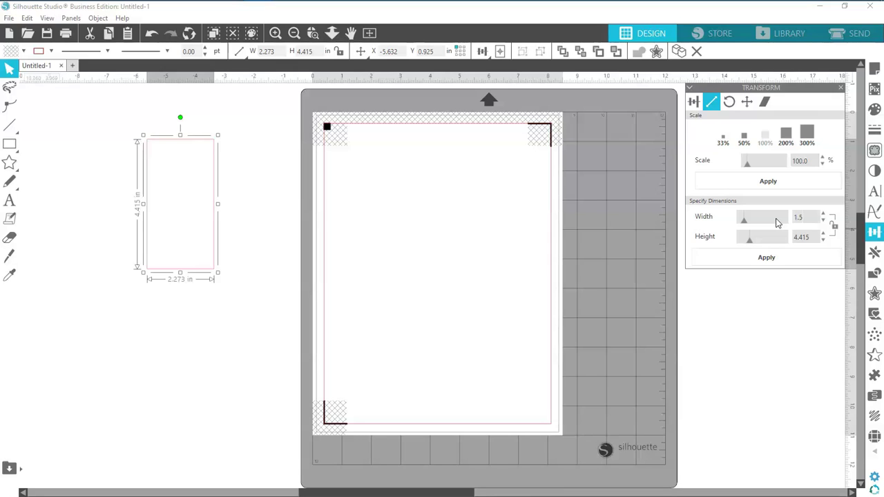
pyautogui.press('Return')
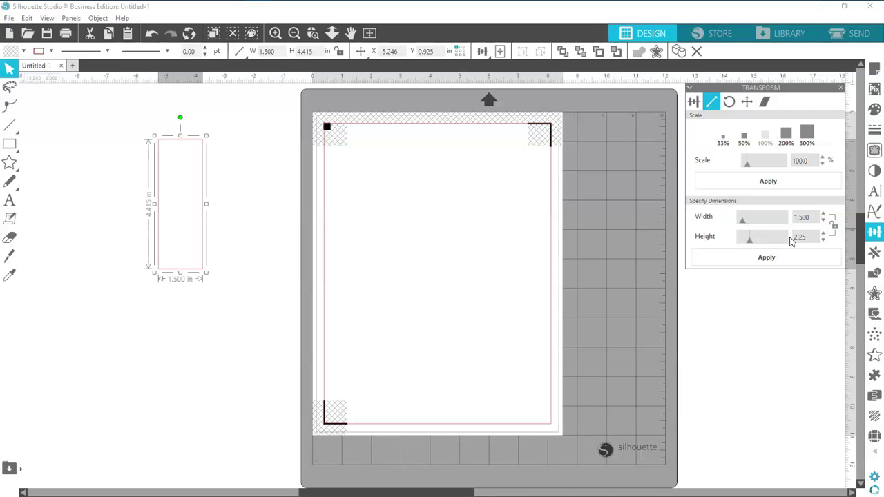
# Step: Set the rectangle's height to 2.25 in and move it slightly closer to the page
pyautogui.press('Return')
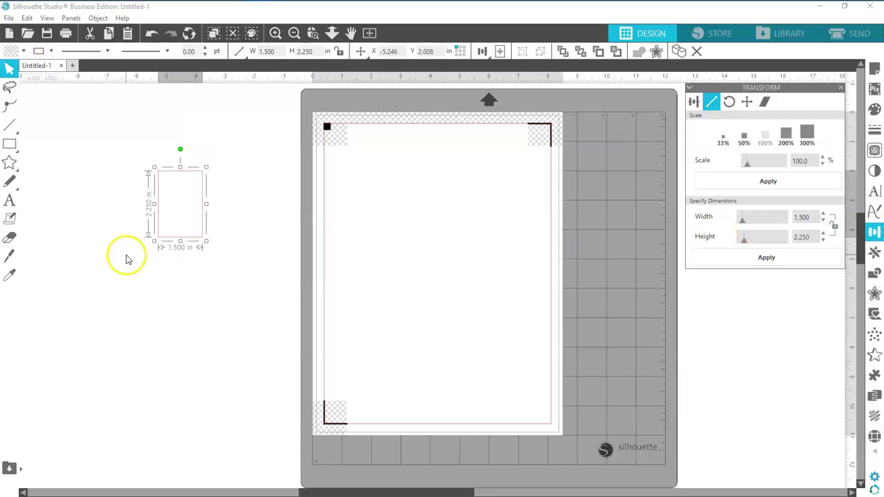
pyautogui.moveTo(195, 240); pyautogui.dragTo(225, 237)
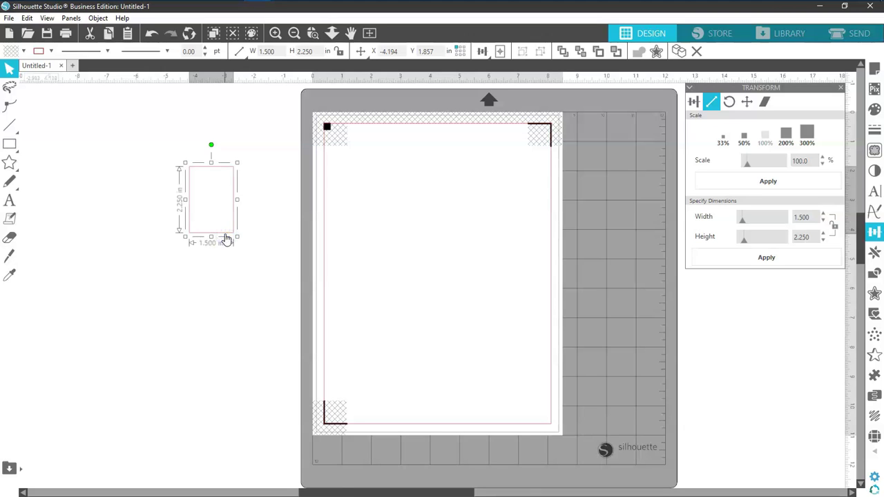
# Step: Park a duplicate of the rectangle in the empty area beside the page and move the original onto the page
pyautogui.rightClick(226, 238)
pyautogui.click(242, 304)
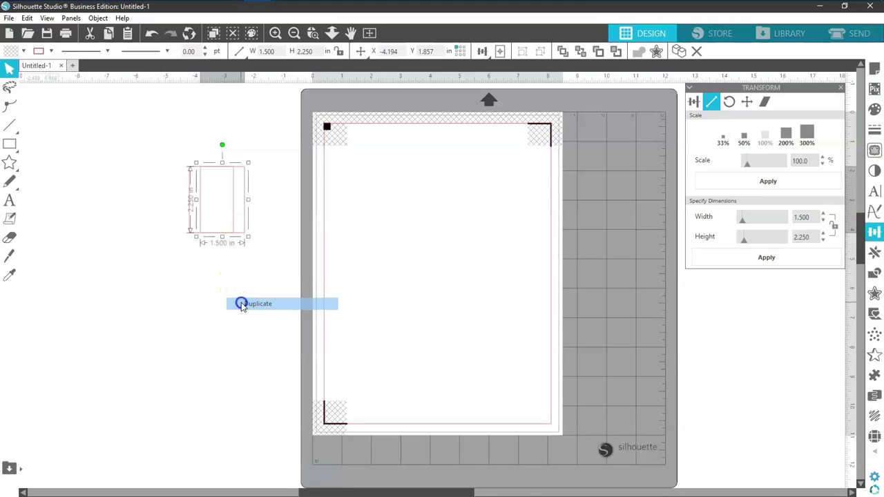
pyautogui.moveTo(233, 228); pyautogui.dragTo(92, 166)
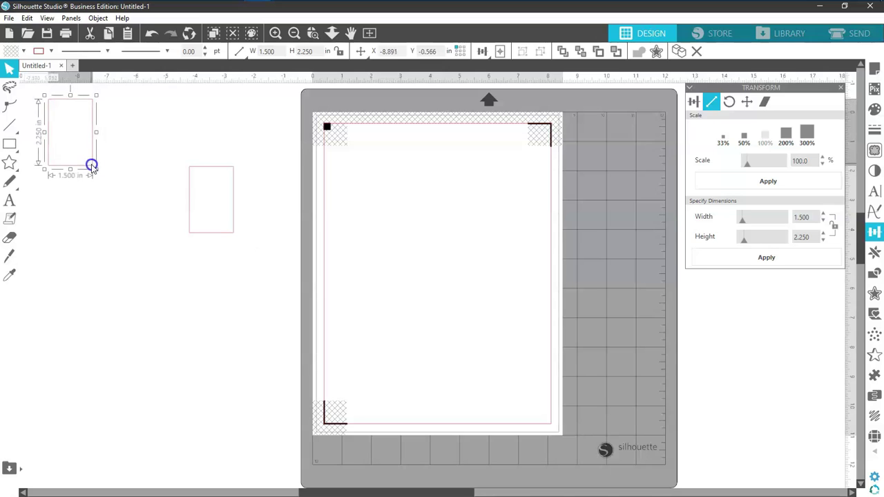
pyautogui.click(104, 212)
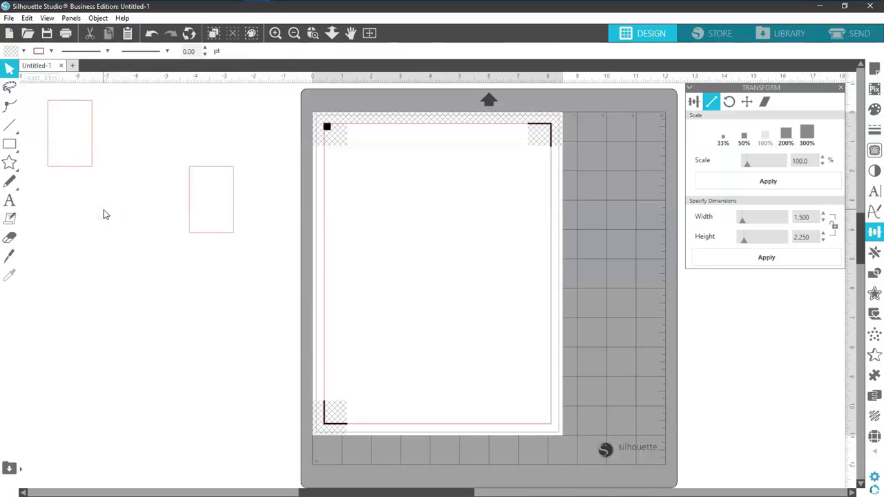
pyautogui.moveTo(92, 166); pyautogui.dragTo(154, 173)
pyautogui.click(231, 255)
pyautogui.moveTo(229, 239); pyautogui.dragTo(442, 284)
# Step: Fill the rectangle on the page with solid red
pyautogui.click(276, 33)
pyautogui.click(275, 33)
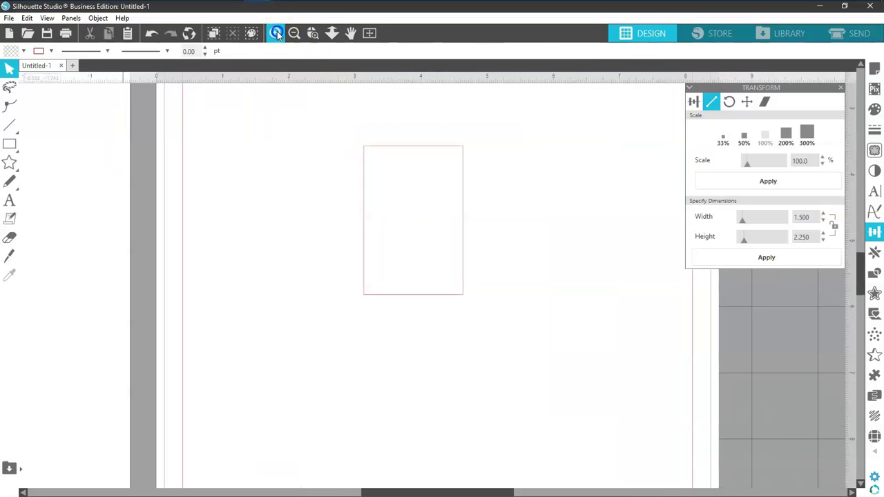
pyautogui.click(275, 33)
pyautogui.scroll(3, 530, 267)
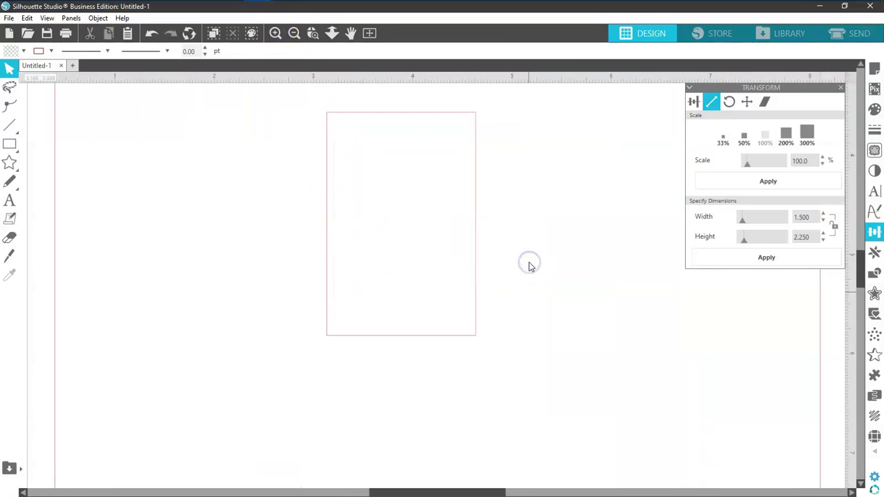
pyautogui.scroll(1, 530, 266)
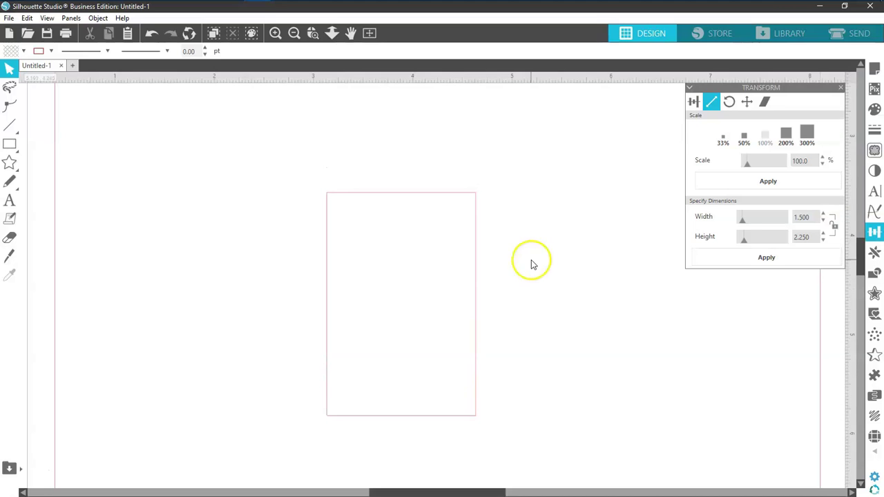
pyautogui.click(476, 303)
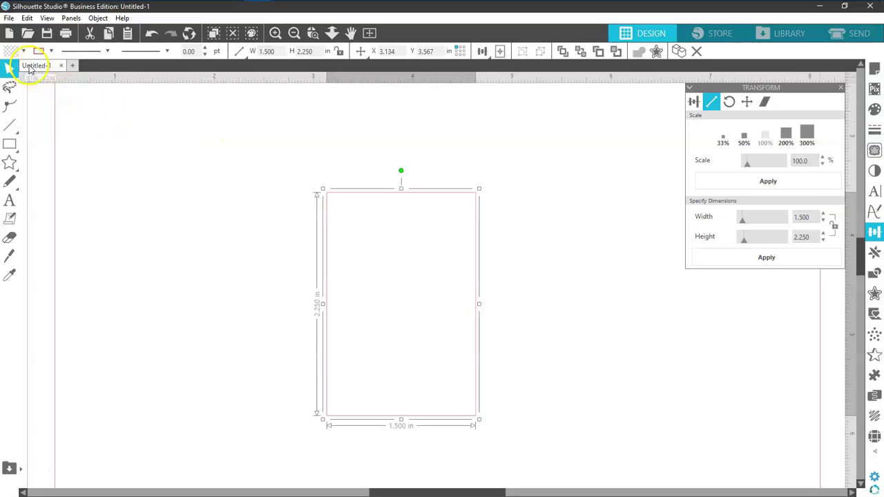
pyautogui.click(23, 51)
pyautogui.click(20, 103)
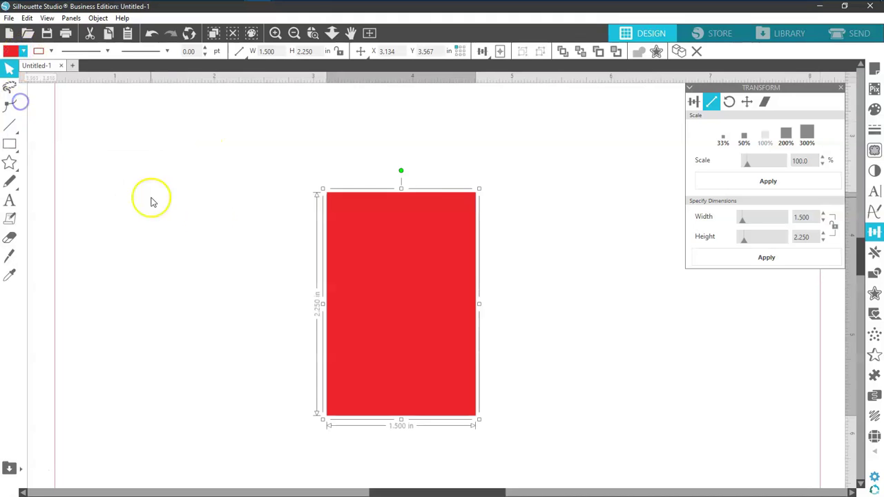
pyautogui.click(236, 218)
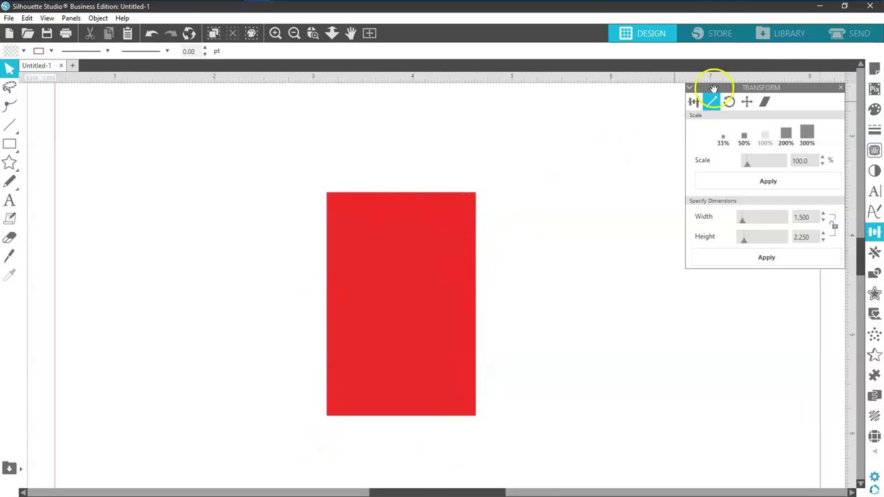
# Step: Examine how the filled rectangle is set to cut by line color before sending, and return to the design
pyautogui.click(858, 36)
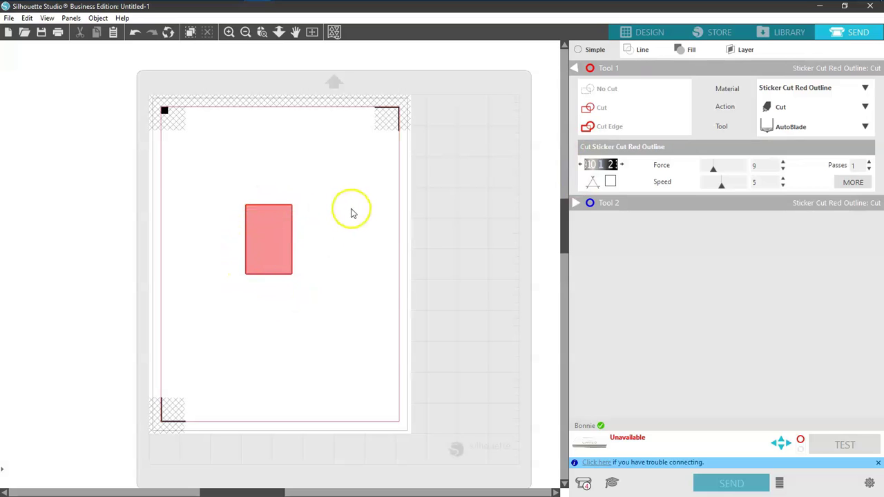
pyautogui.click(643, 50)
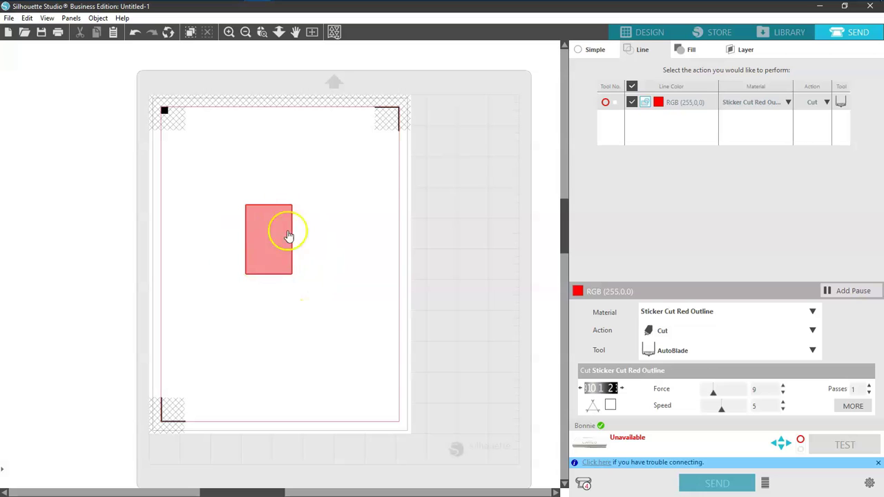
pyautogui.click(646, 36)
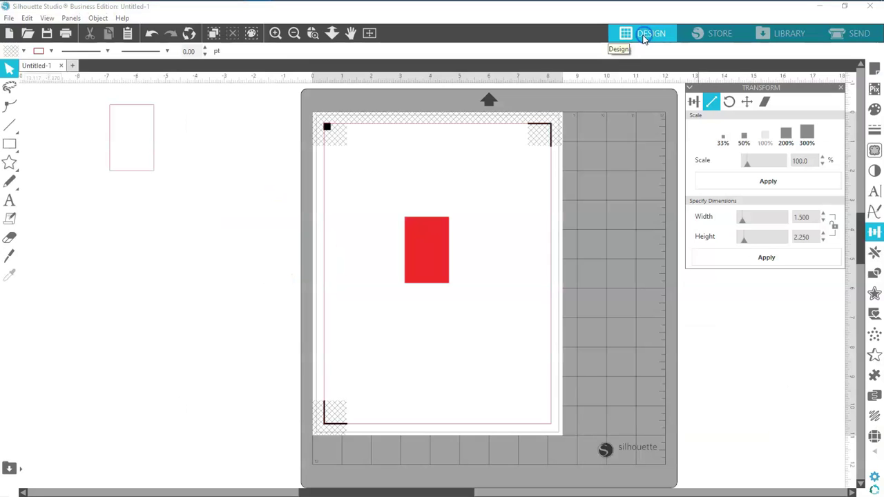
# Step: Remove the red fill from the rectangle on the page by making its fill transparent
pyautogui.click(275, 33)
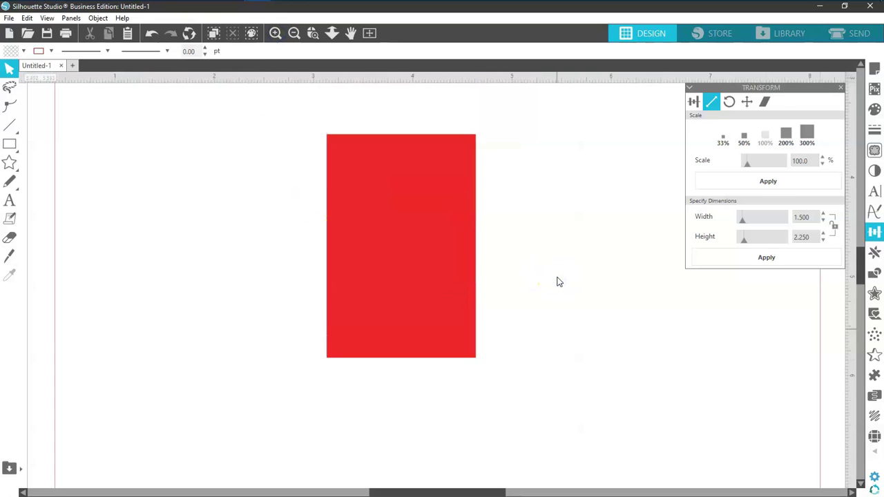
pyautogui.click(429, 237)
pyautogui.click(24, 52)
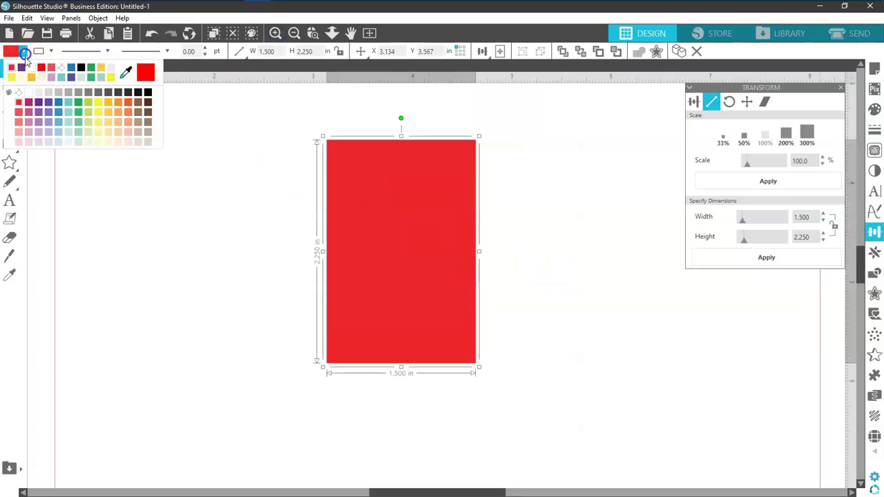
pyautogui.click(61, 67)
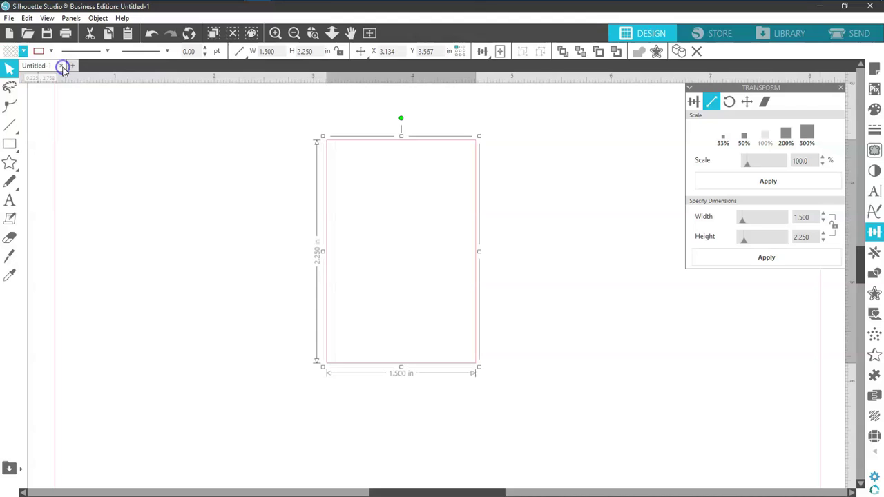
pyautogui.click(212, 208)
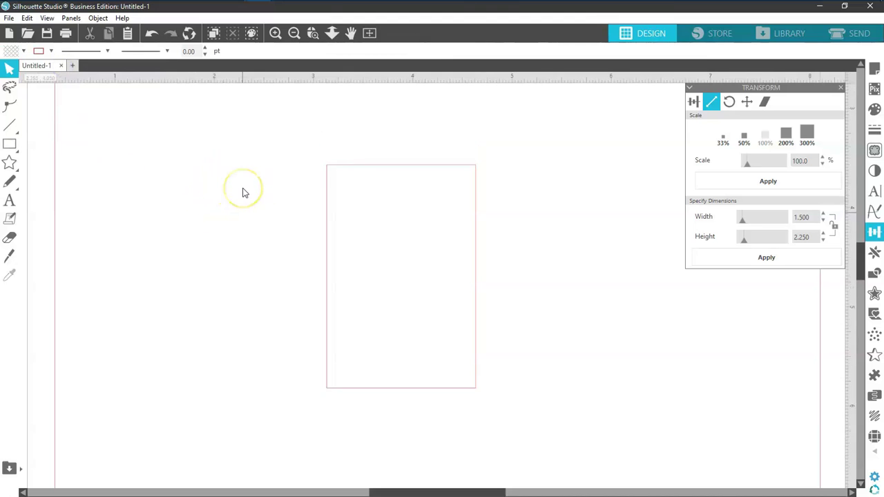
# Step: Draw a thin rectangle about 1.51 in wide and 0.2 in tall just above the rectangle on the page
pyautogui.click(10, 143)
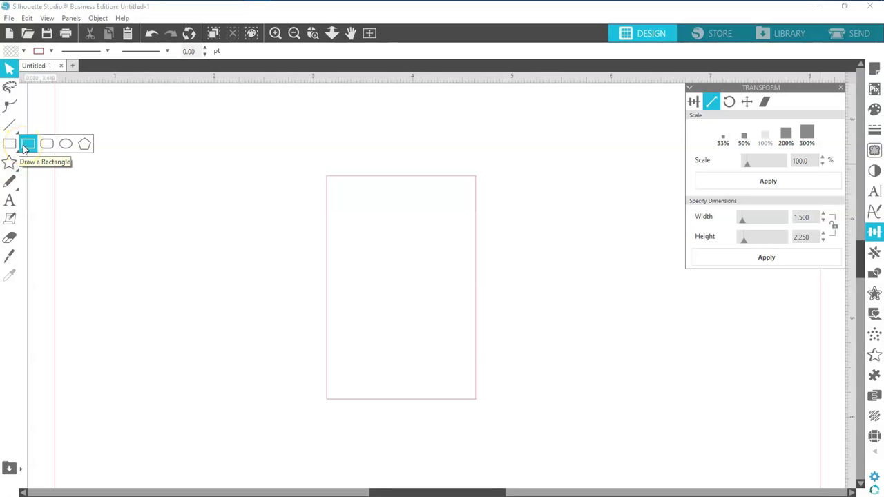
pyautogui.click(27, 145)
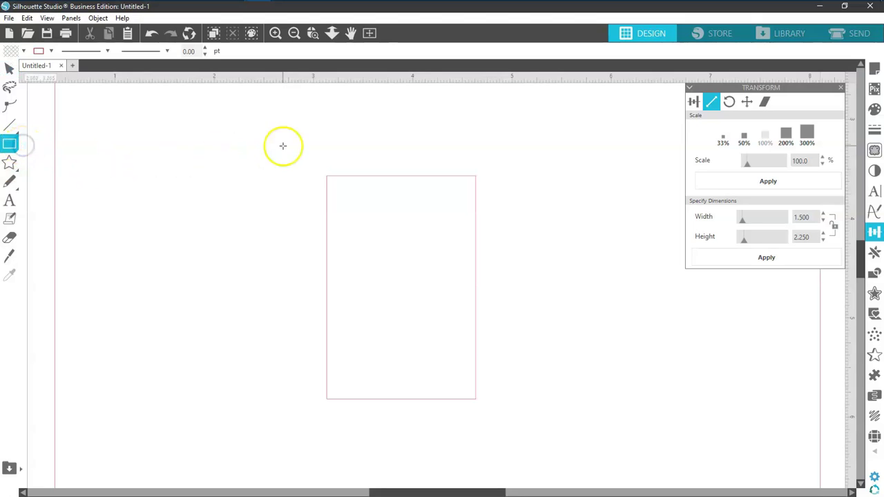
pyautogui.moveTo(327, 138); pyautogui.dragTo(478, 160)
pyautogui.click(10, 67)
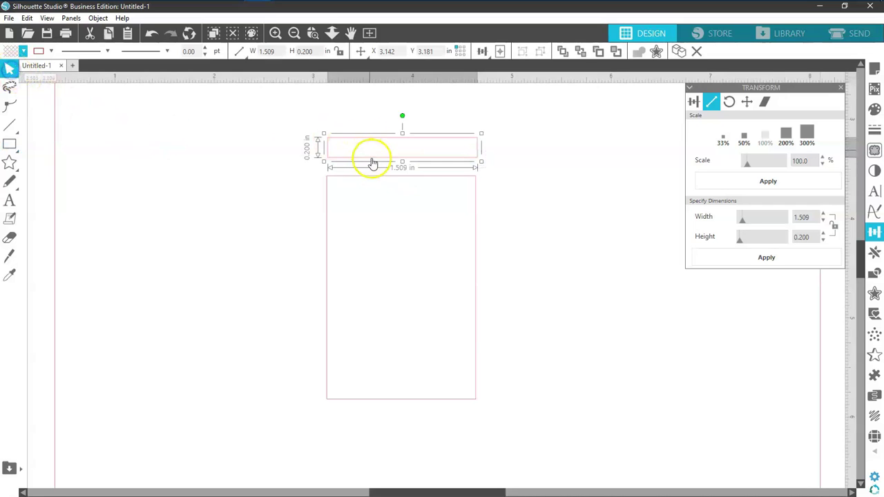
pyautogui.click(513, 178)
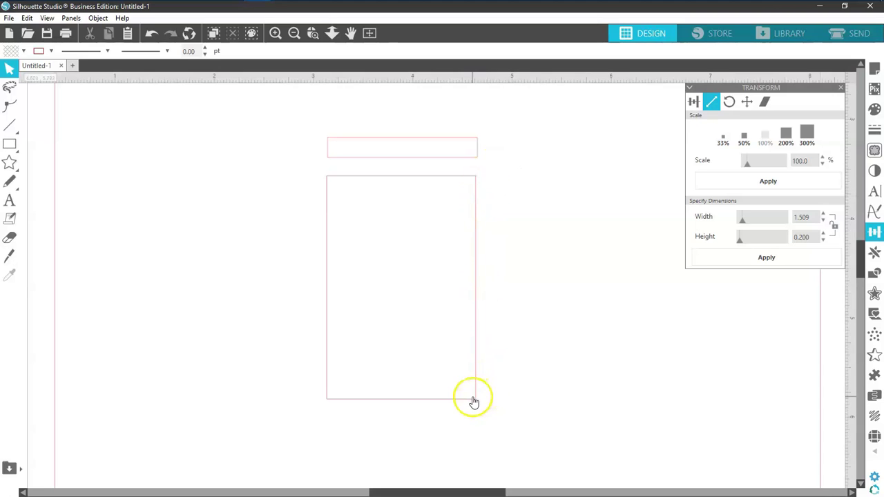
# Step: Set the thin upper rectangle's height to 0.375 in and move it just above the large rectangle without overlapping
pyautogui.moveTo(474, 402); pyautogui.dragTo(476, 158)
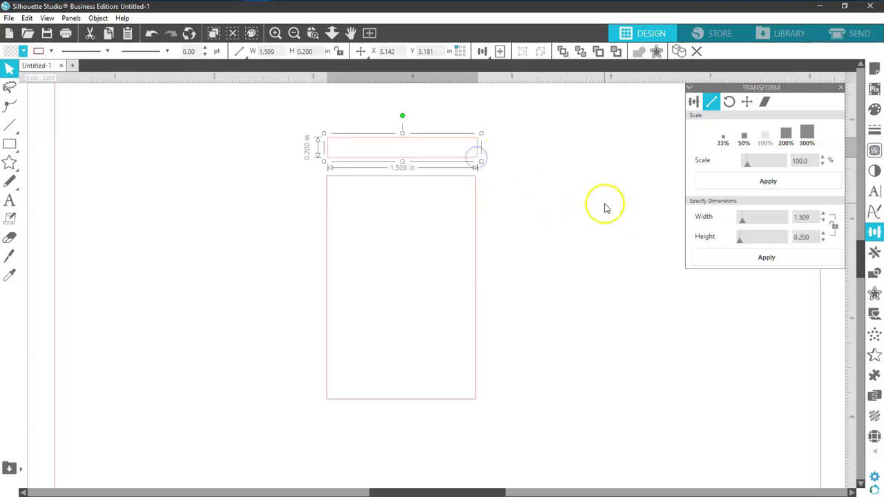
pyautogui.click(833, 228)
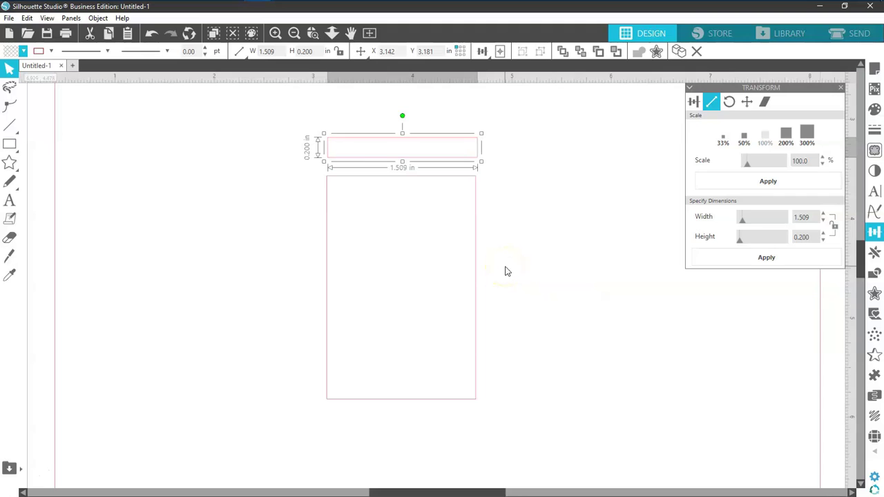
pyautogui.click(730, 254)
pyautogui.moveTo(808, 237); pyautogui.dragTo(775, 237)
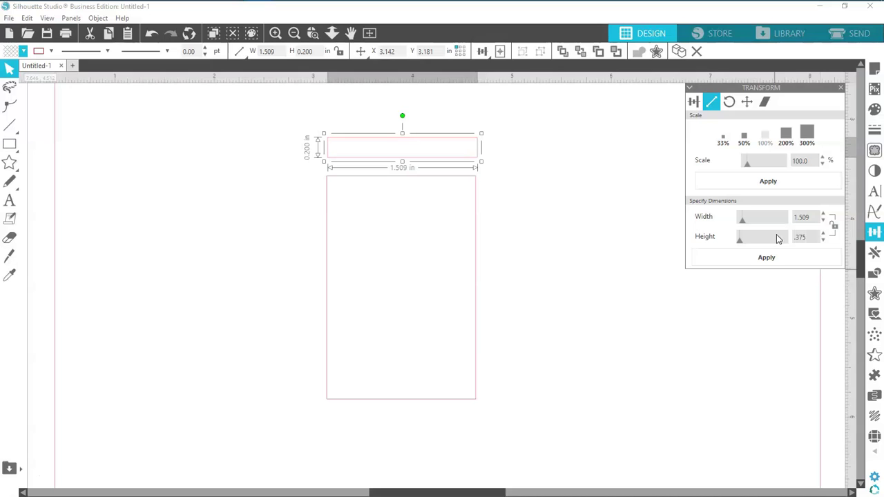
pyautogui.press('Return')
pyautogui.click(710, 257)
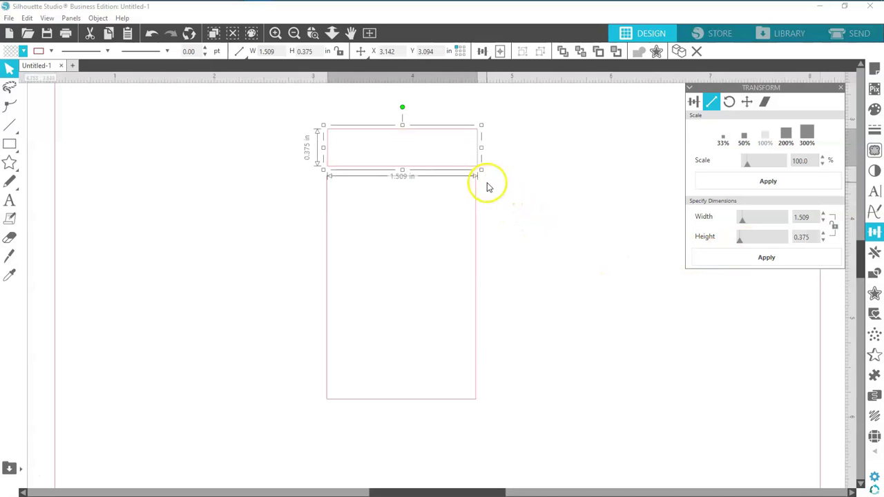
pyautogui.moveTo(478, 172)
pyautogui.mouseDown()
pyautogui.moveTo(484, 156)
pyautogui.moveTo(556, 167)
pyautogui.moveTo(637, 210)
pyautogui.moveTo(630, 221)
pyautogui.moveTo(543, 158)
pyautogui.moveTo(476, 173)
pyautogui.mouseUp()
pyautogui.click(513, 172)
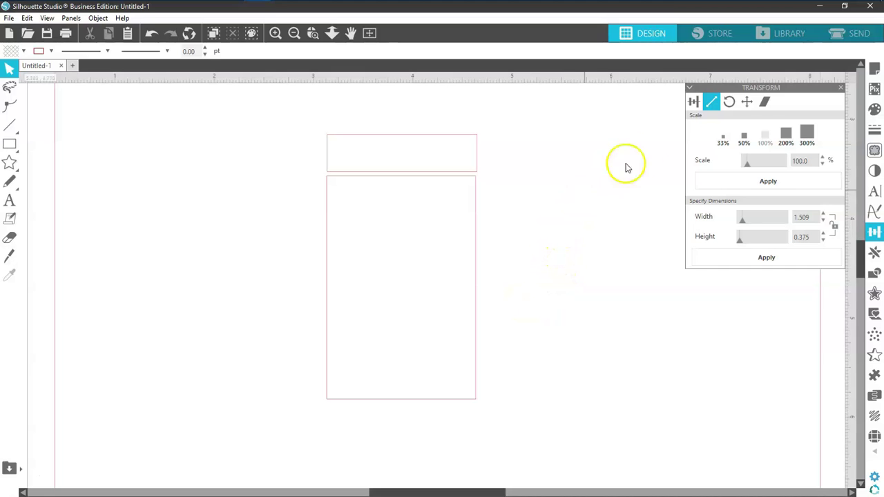
pyautogui.click(874, 69)
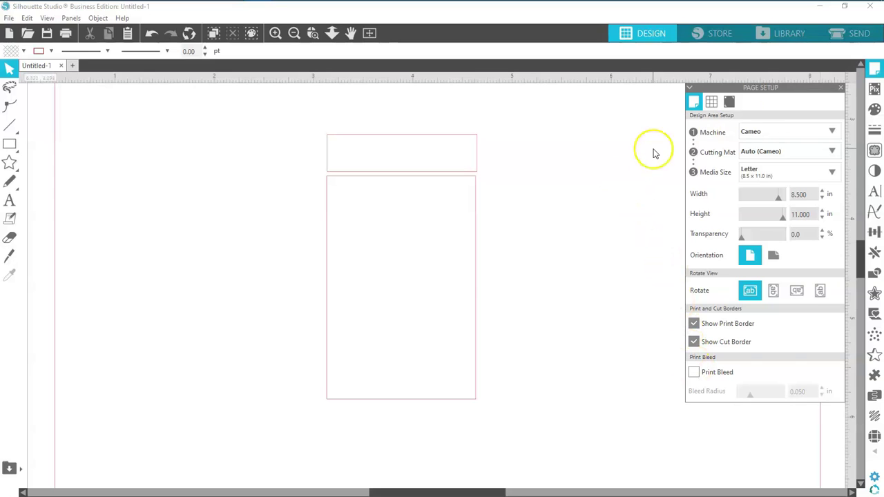
pyautogui.click(842, 90)
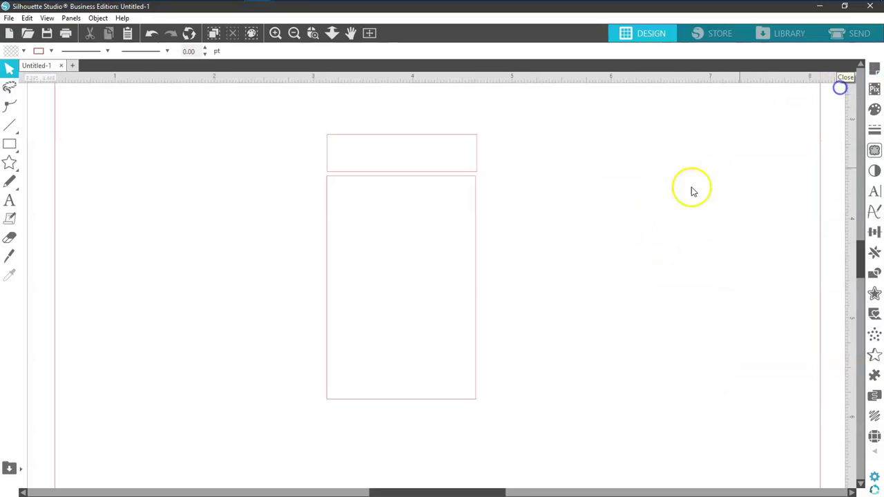
# Step: Set the thin upper rectangle's width to 1.75 in, keeping its height independent
pyautogui.click(478, 175)
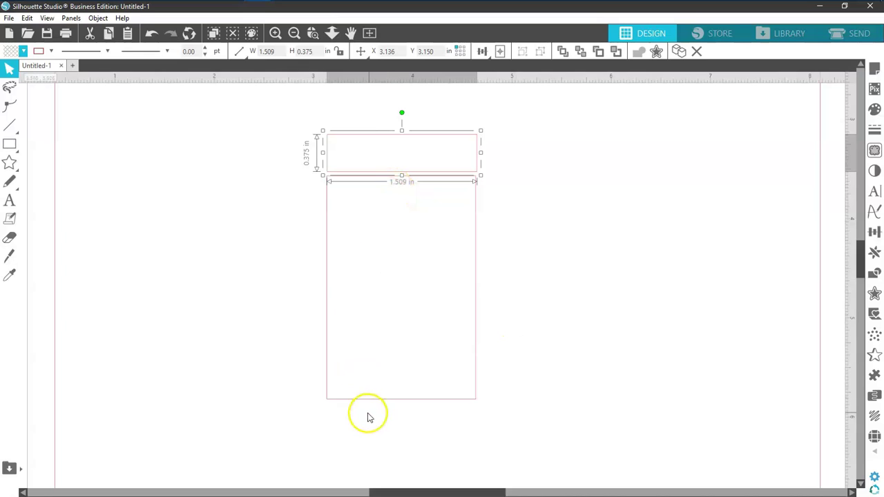
pyautogui.click(385, 402)
pyautogui.click(385, 399)
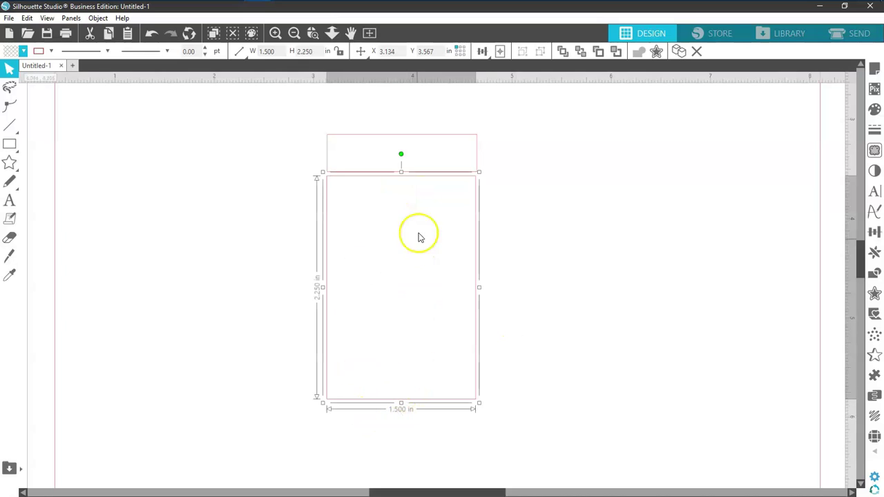
pyautogui.click(449, 136)
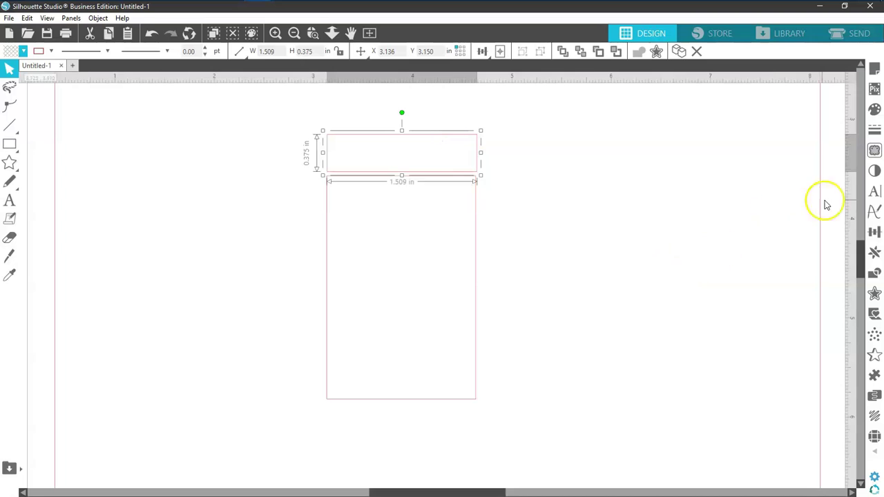
pyautogui.click(873, 232)
pyautogui.click(714, 103)
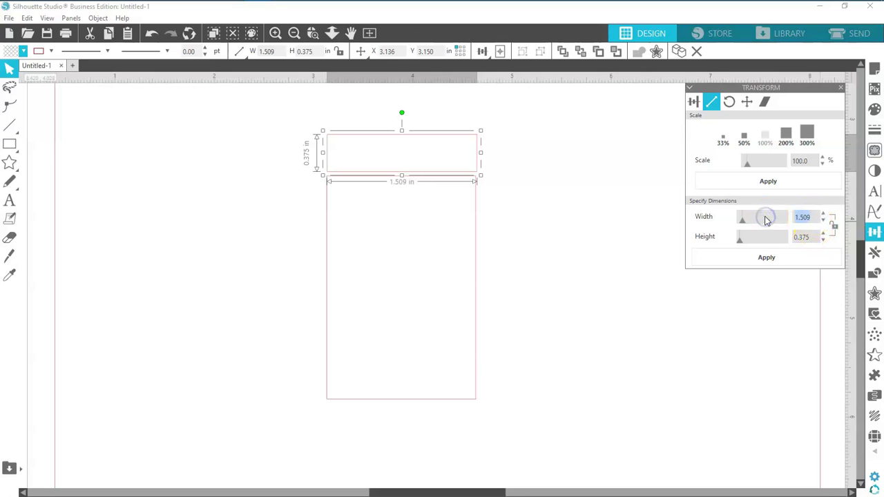
pyautogui.press('Return')
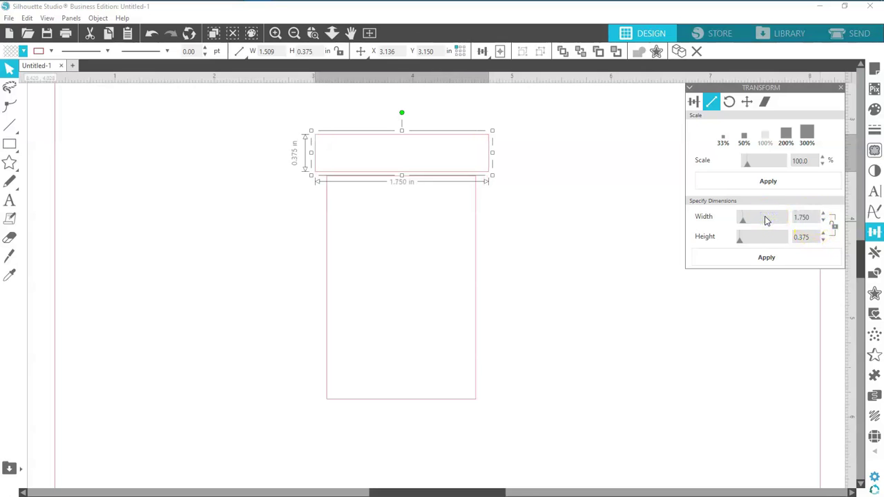
pyautogui.click(531, 223)
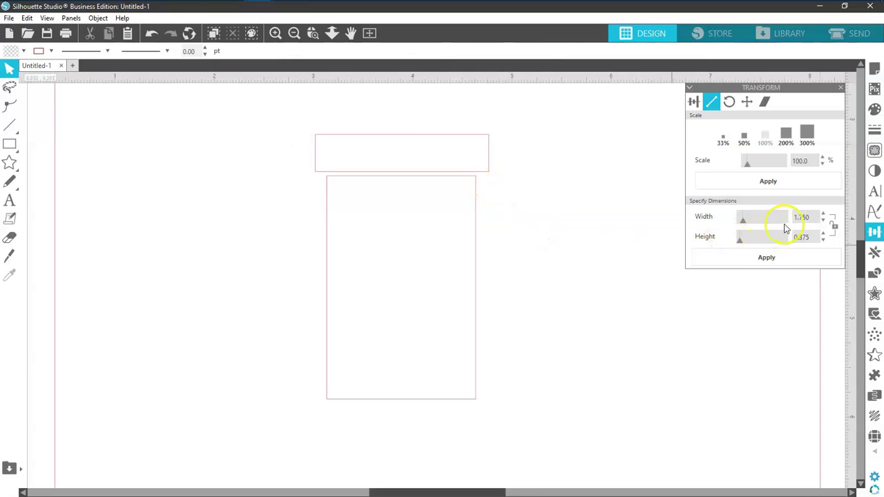
# Step: Set the thin upper rectangle's width to 1.65 in, keeping its height independent
pyautogui.moveTo(811, 218); pyautogui.dragTo(787, 219)
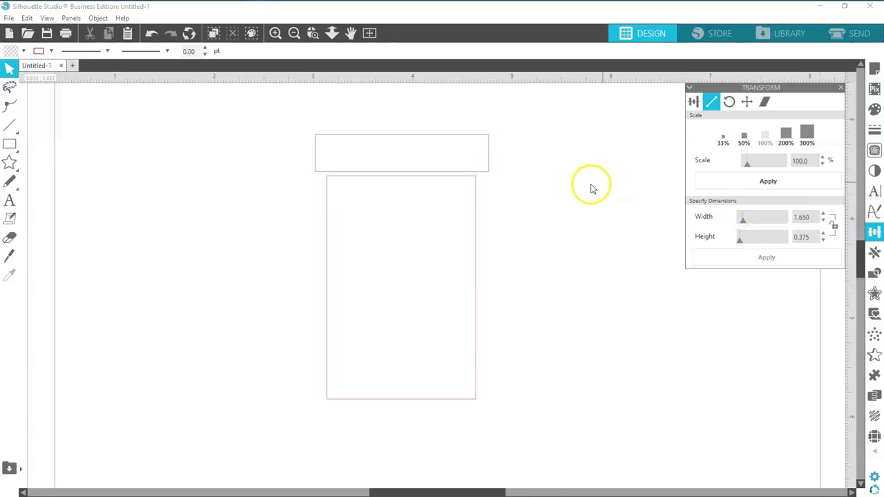
pyautogui.click(487, 171)
pyautogui.moveTo(810, 218); pyautogui.dragTo(747, 217)
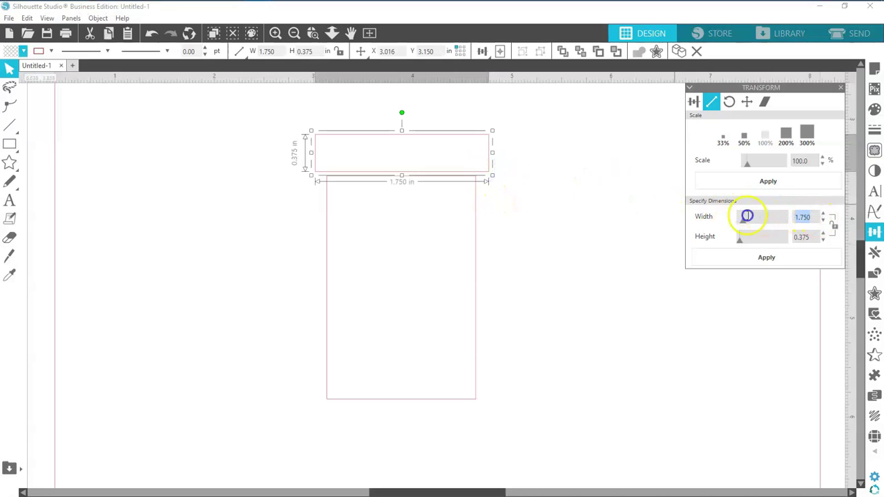
pyautogui.write('1.65')
pyautogui.press('Return')
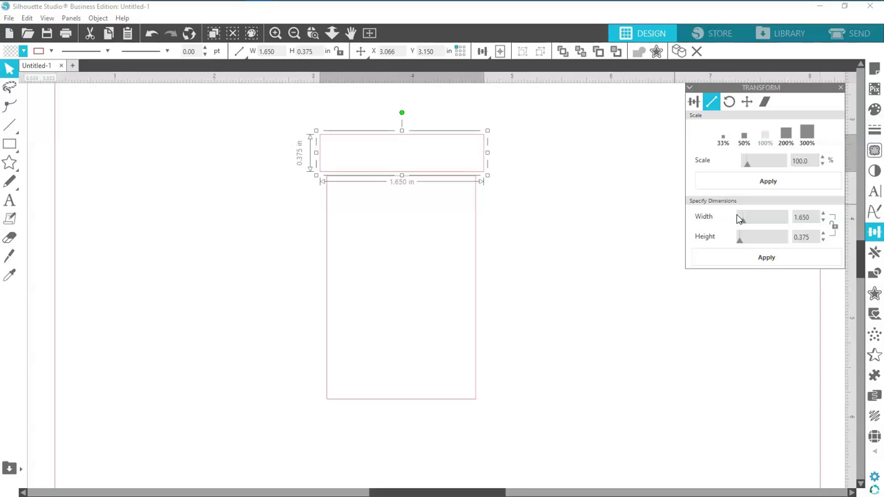
pyautogui.click(606, 205)
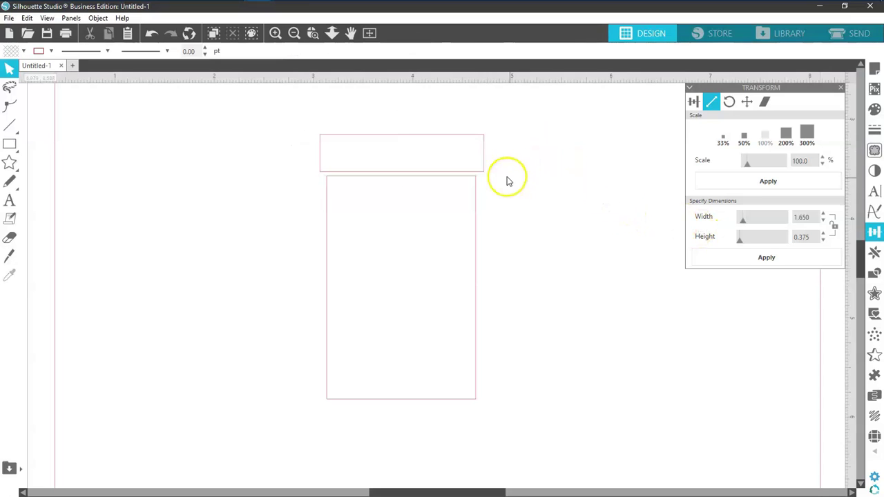
# Step: Duplicate the thin rectangle directly below five times to make a stacked column of six strips
pyautogui.click(483, 171)
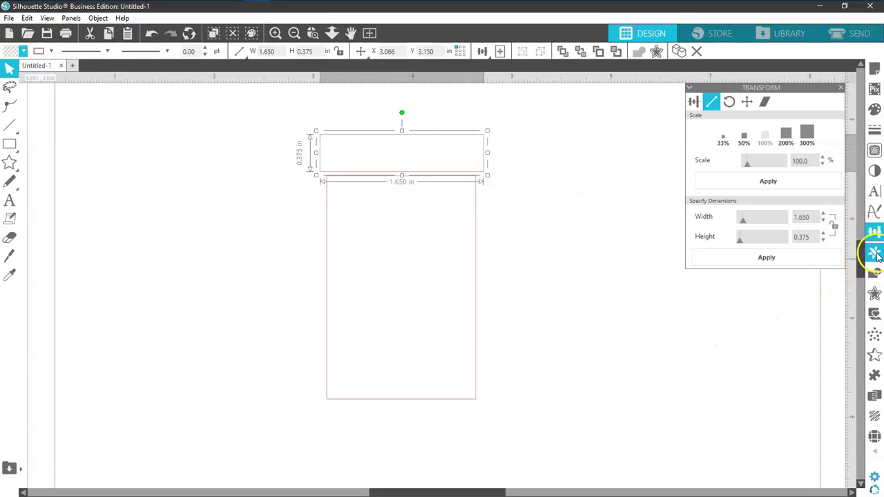
pyautogui.click(875, 253)
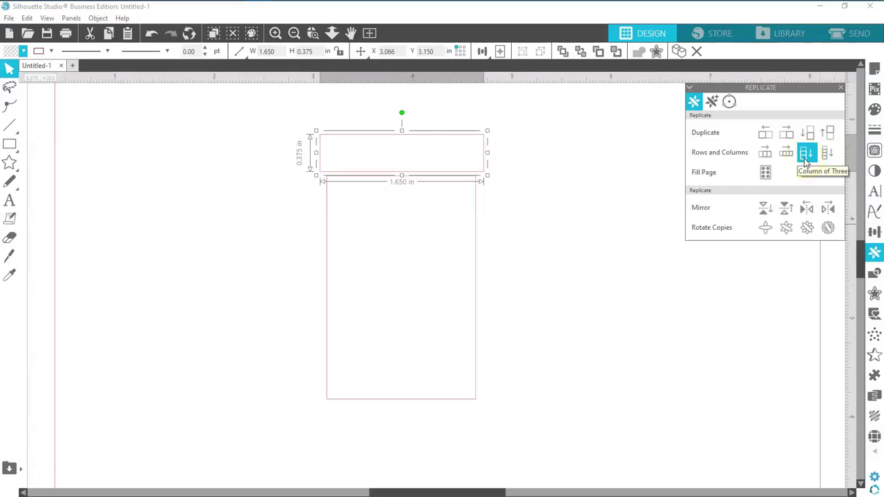
pyautogui.click(812, 138)
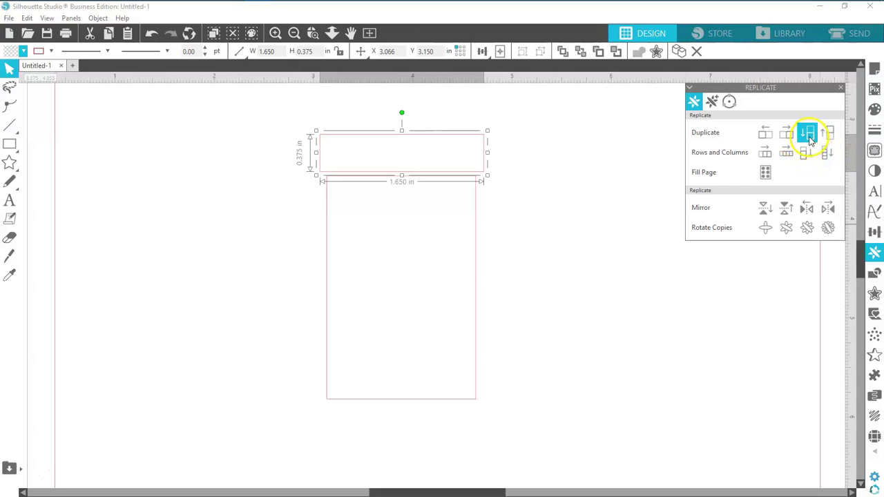
pyautogui.click(809, 137)
pyautogui.click(810, 137)
pyautogui.click(809, 136)
pyautogui.click(810, 137)
# Step: Select all six thin strips without the large rectangle and group them
pyautogui.moveTo(528, 141); pyautogui.dragTo(497, 347)
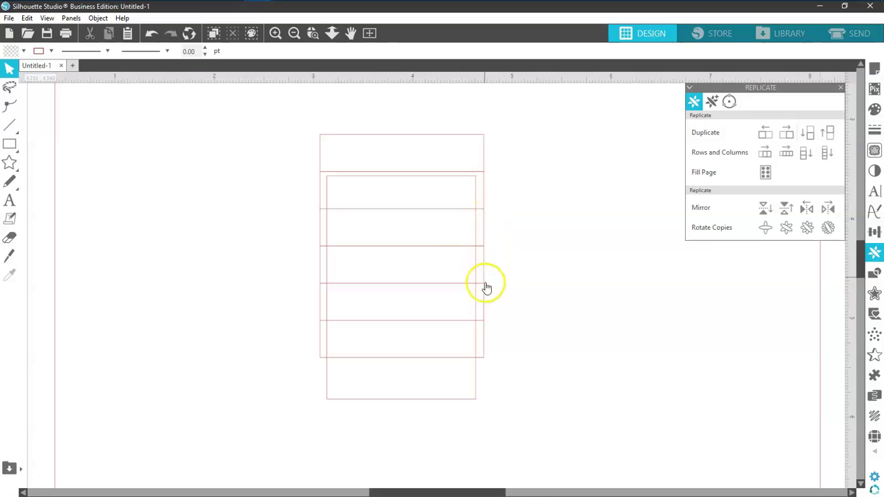
pyautogui.moveTo(506, 132); pyautogui.dragTo(479, 355)
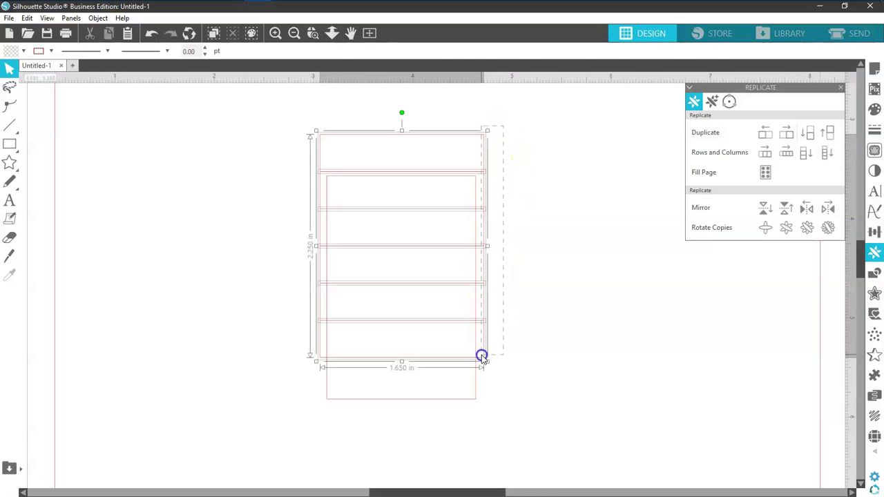
pyautogui.rightClick(481, 356)
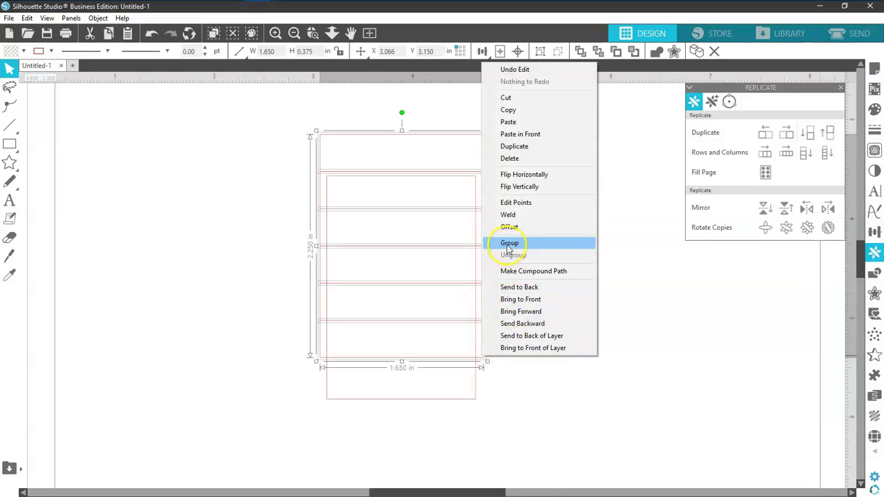
pyautogui.click(508, 245)
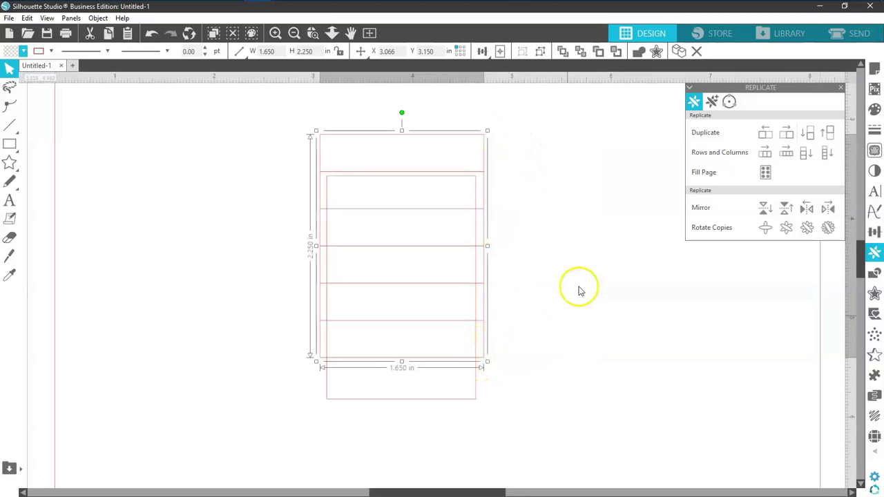
# Step: Align the strip group and the large rectangle so they are centered on each other
pyautogui.click(550, 149)
pyautogui.moveTo(508, 217); pyautogui.dragTo(472, 244)
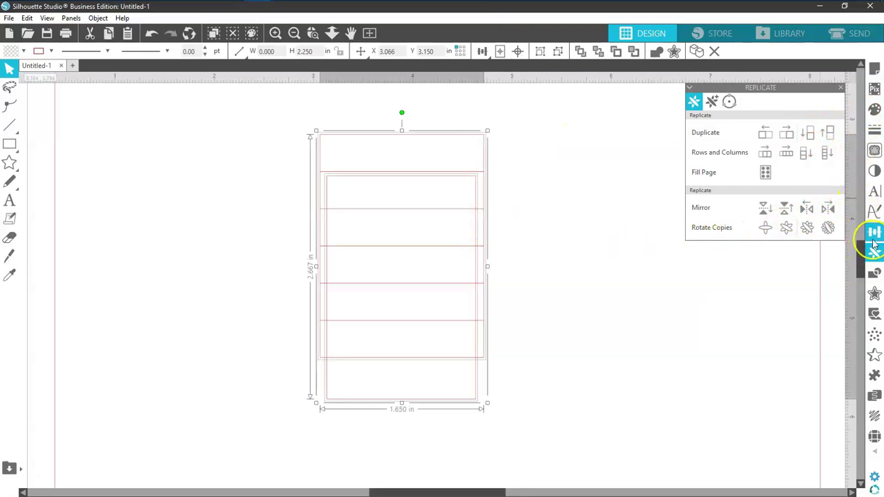
pyautogui.click(874, 235)
pyautogui.click(801, 136)
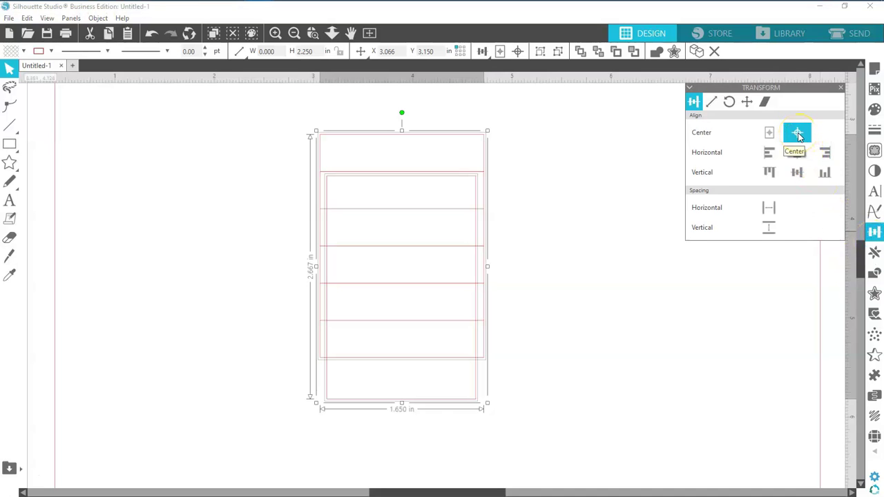
pyautogui.click(798, 139)
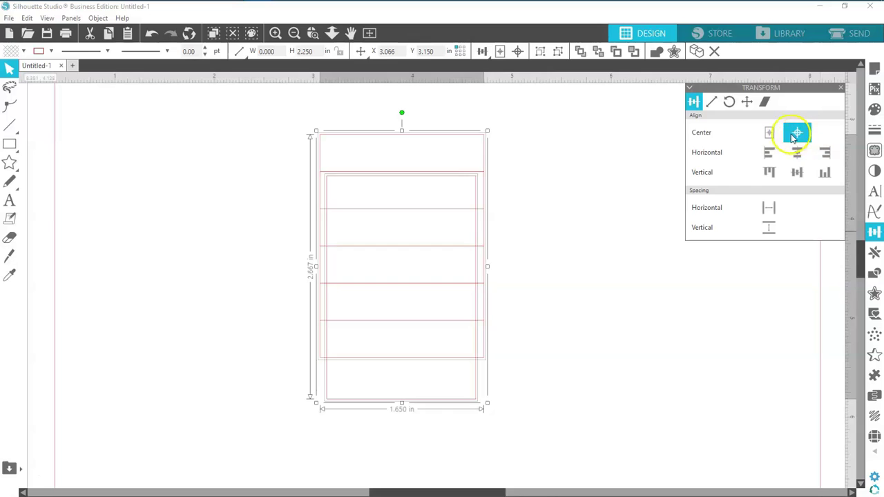
pyautogui.click(798, 132)
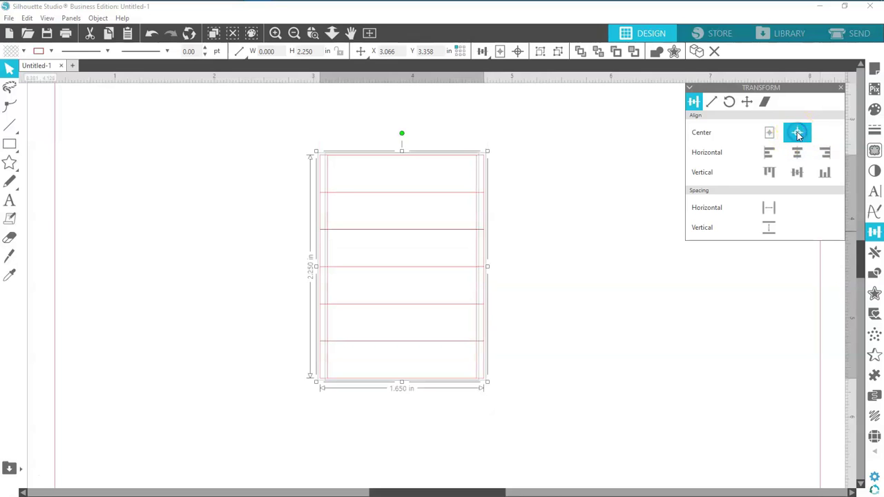
pyautogui.click(532, 309)
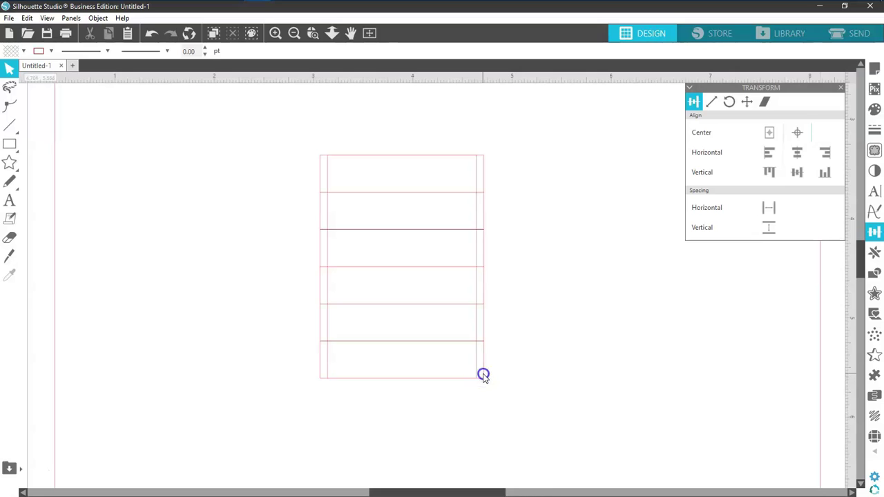
# Step: Ungroup the centered column of strips into six separate rectangles
pyautogui.click(485, 314)
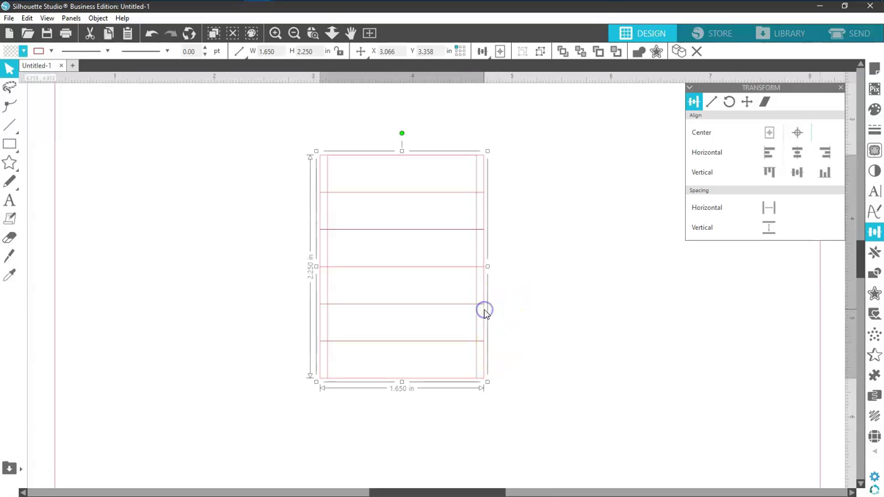
pyautogui.rightClick(484, 312)
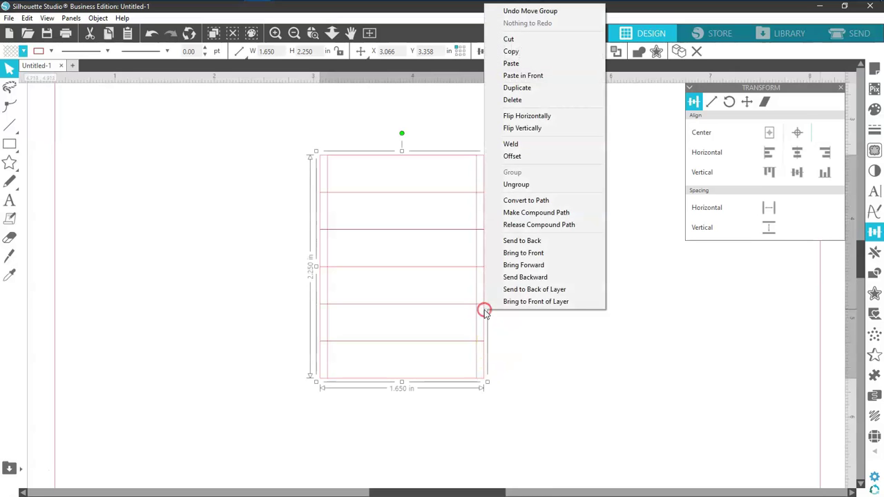
pyautogui.click(514, 185)
pyautogui.click(529, 189)
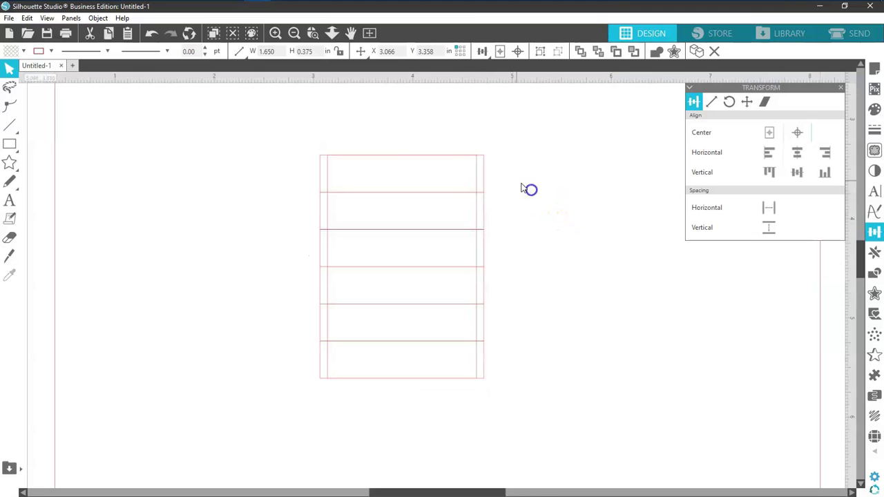
# Step: Stretch the top strip upward and the bottom strip downward beyond the inner rectangle, making each about 0.436 in tall
pyautogui.click(482, 158)
pyautogui.moveTo(402, 152); pyautogui.dragTo(400, 148)
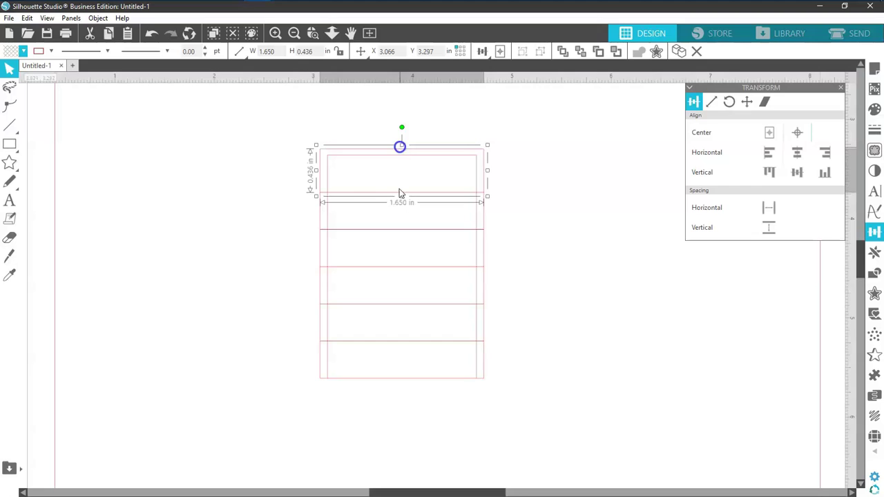
pyautogui.click(482, 379)
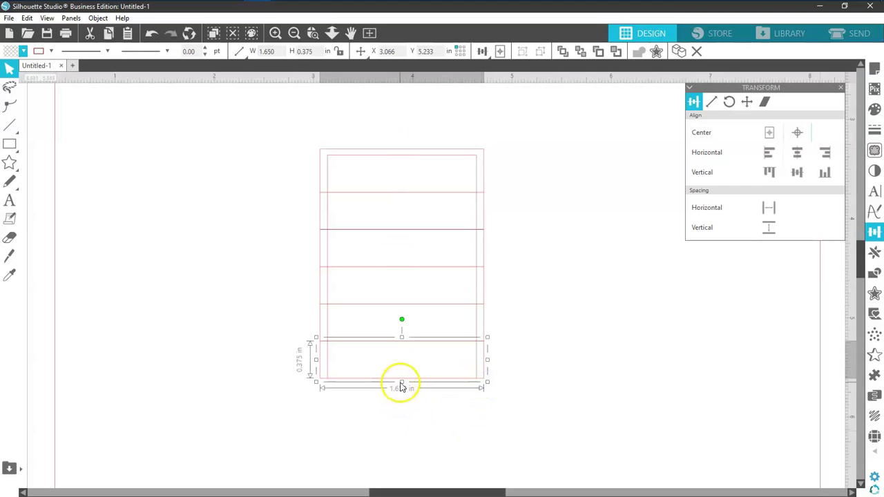
pyautogui.moveTo(401, 382); pyautogui.dragTo(398, 391)
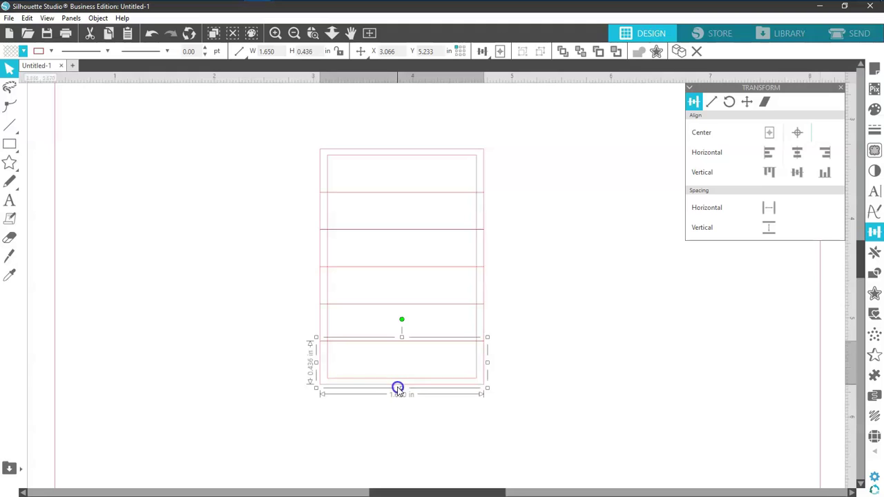
pyautogui.click(532, 379)
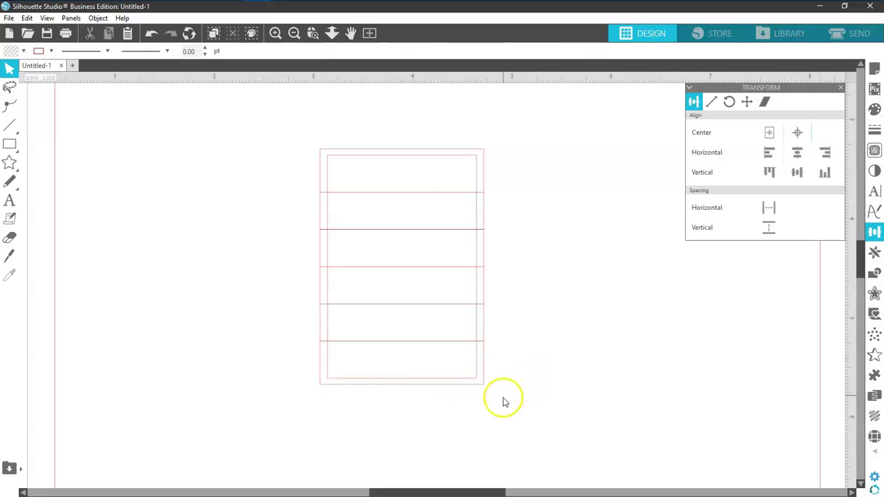
pyautogui.moveTo(512, 298); pyautogui.dragTo(483, 385)
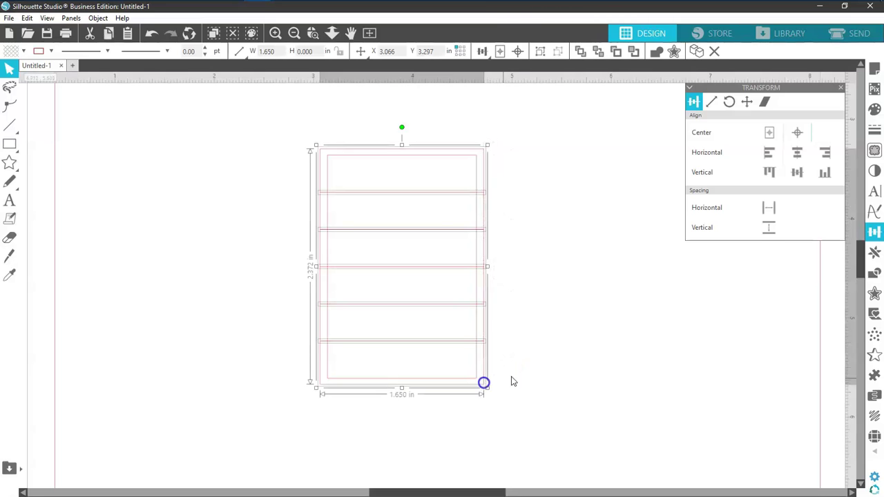
pyautogui.click(512, 382)
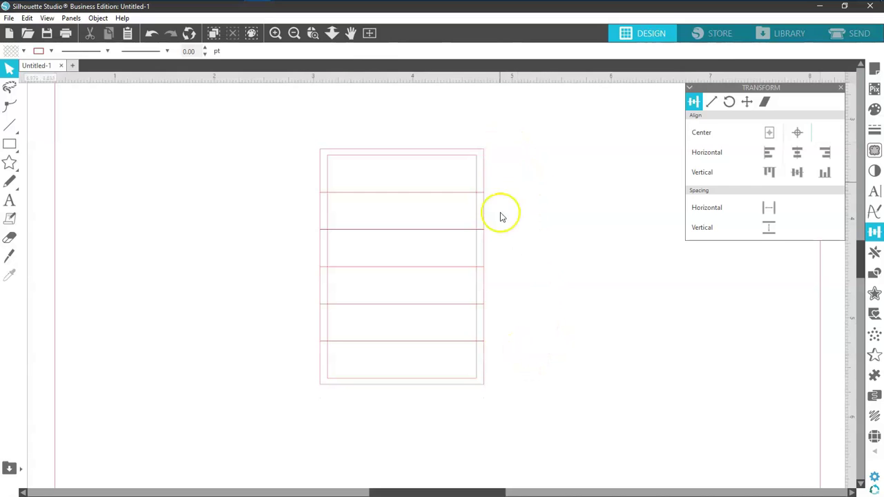
# Step: Change the line color of the inner 1.5 by 2.25 in rectangle to blue
pyautogui.click(475, 380)
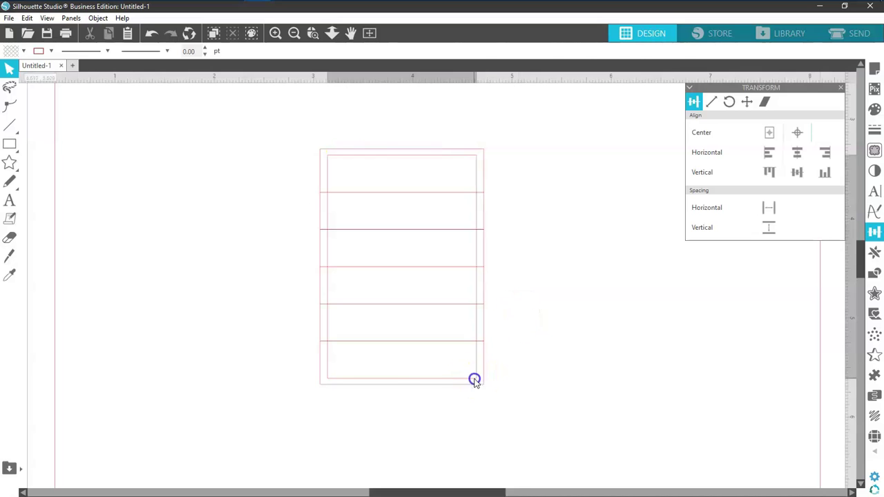
pyautogui.click(51, 51)
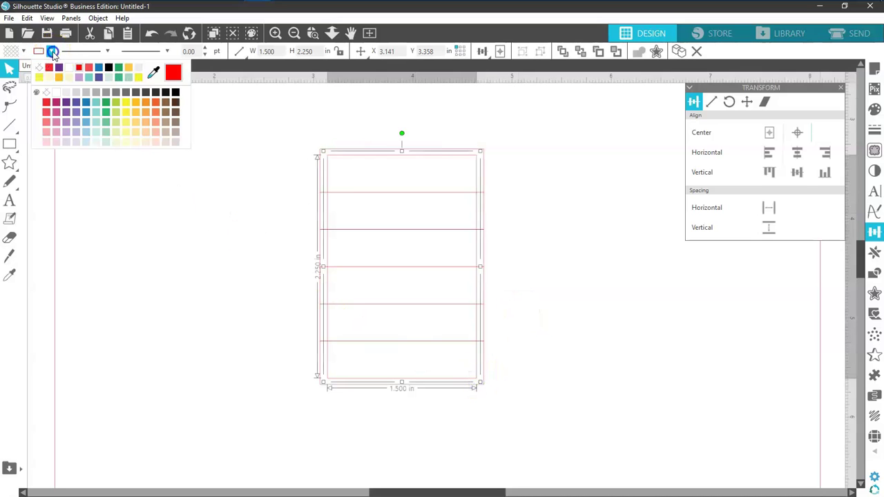
pyautogui.click(85, 102)
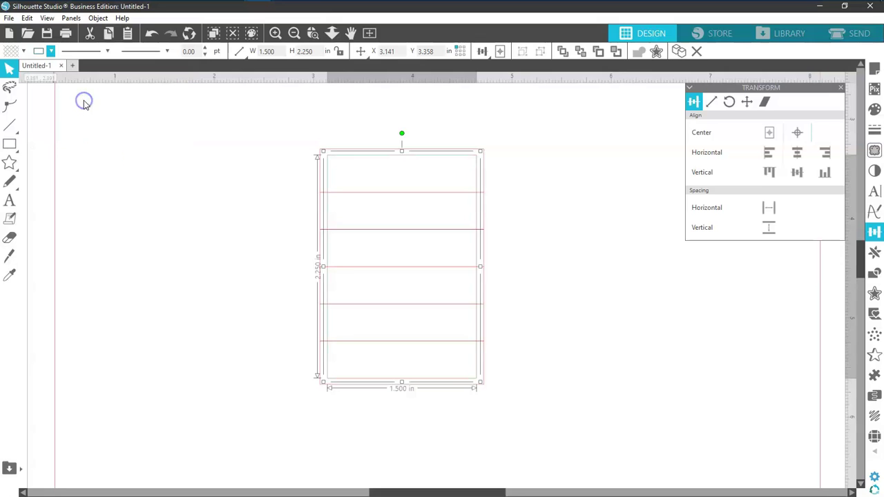
pyautogui.click(271, 294)
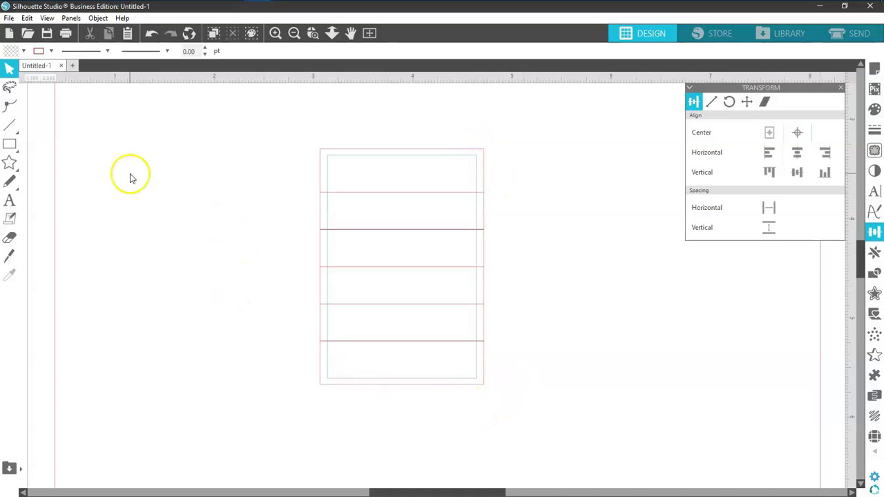
# Step: Fill all six strips with blue, leaving the inner rectangle unfilled
pyautogui.moveTo(275, 134); pyautogui.dragTo(323, 394)
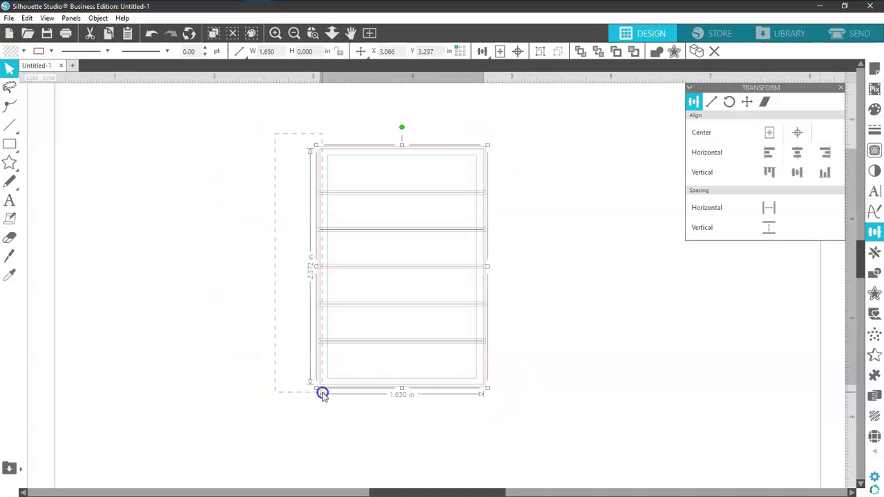
pyautogui.click(24, 52)
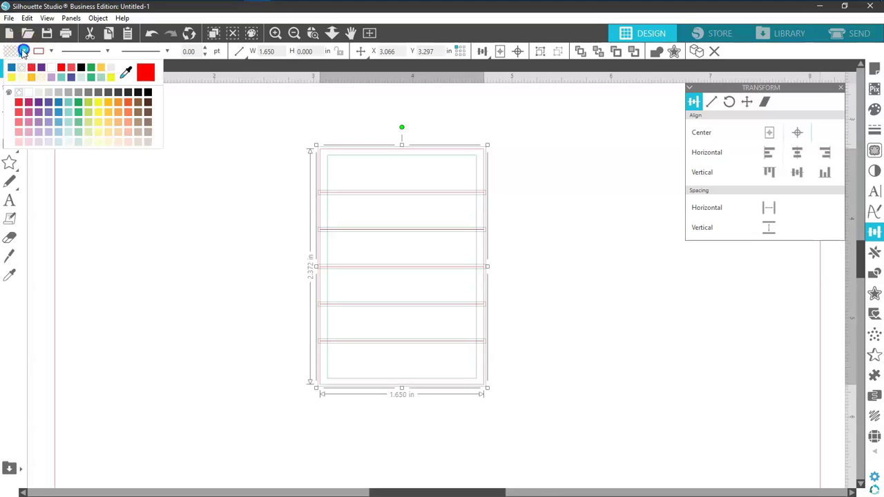
pyautogui.click(59, 104)
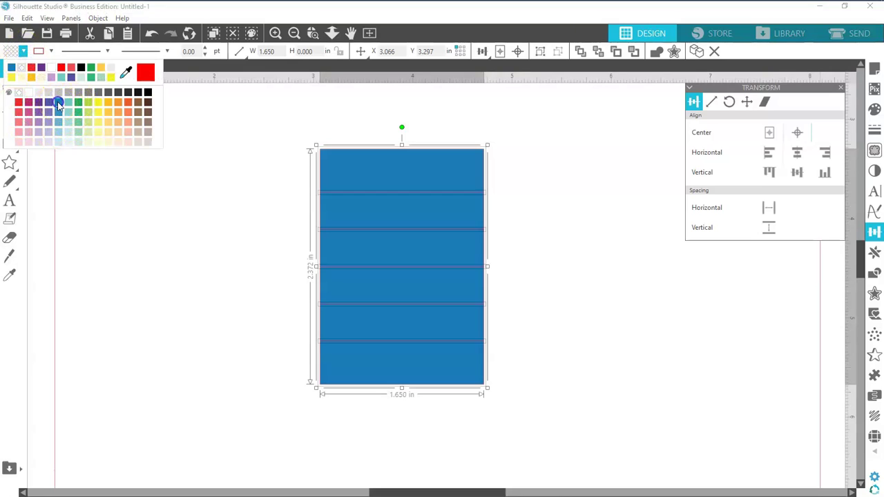
pyautogui.click(205, 307)
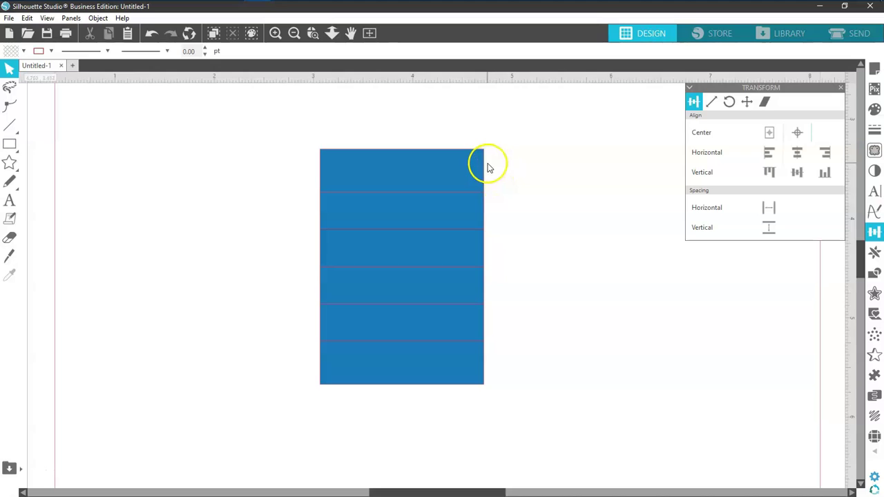
# Step: Set the fill transparency of the bottom strip to 90% and of the strip directly above it to 75%
pyautogui.click(485, 385)
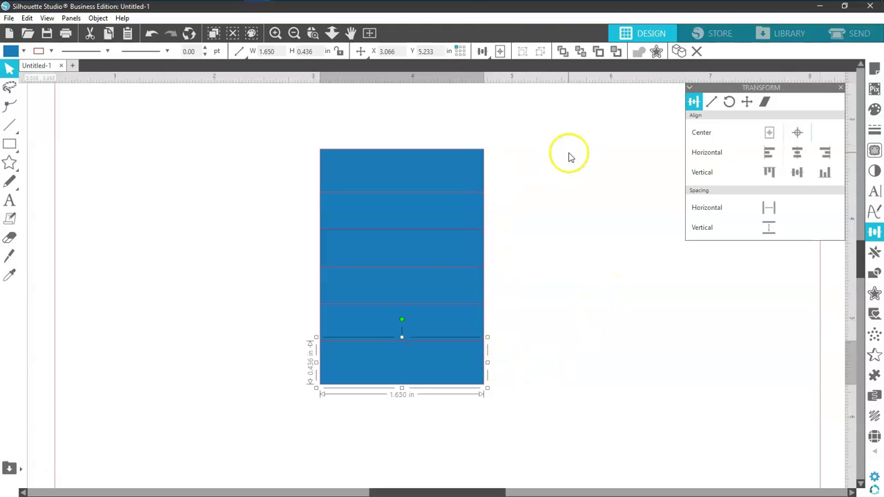
pyautogui.click(875, 110)
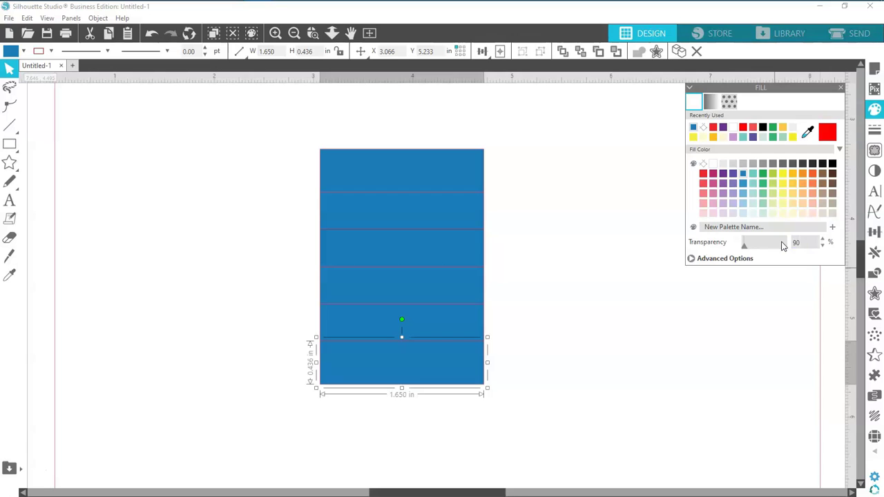
pyautogui.press('Return')
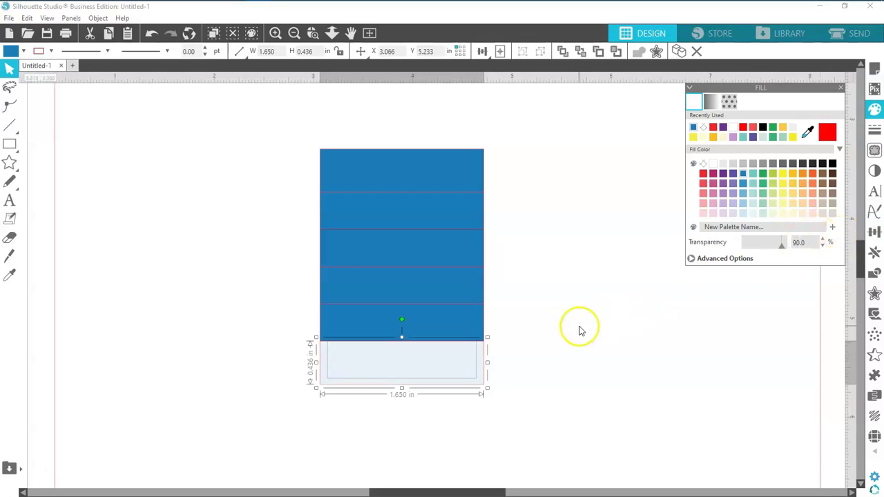
pyautogui.click(484, 323)
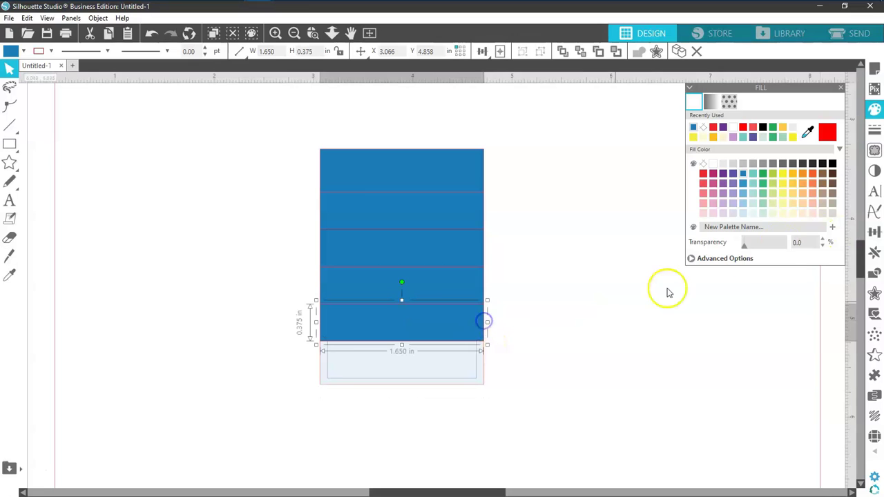
pyautogui.click(743, 244)
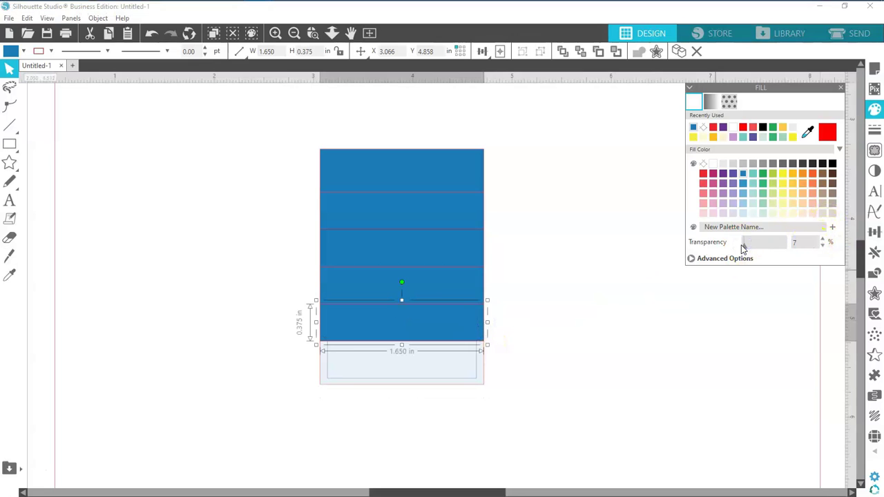
pyautogui.write('75')
pyautogui.press('Return')
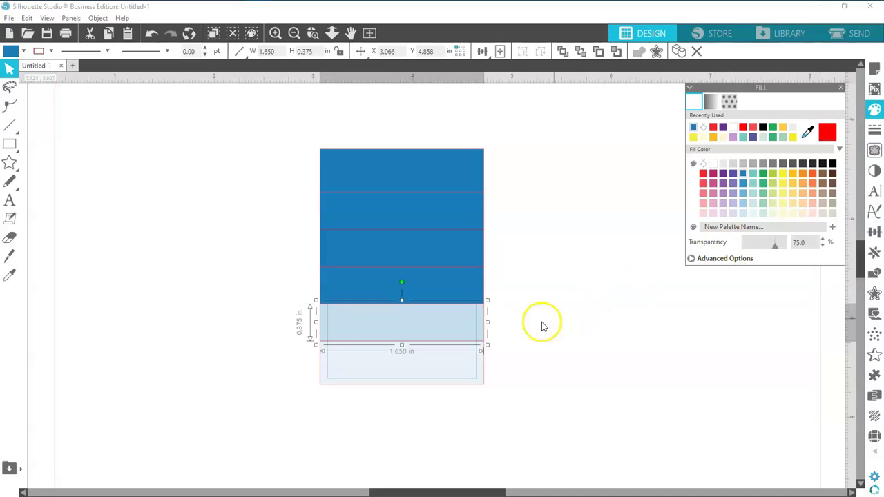
# Step: Set the fill transparency of the fourth strip from the top to 60% and of the third strip to 45%
pyautogui.click(481, 285)
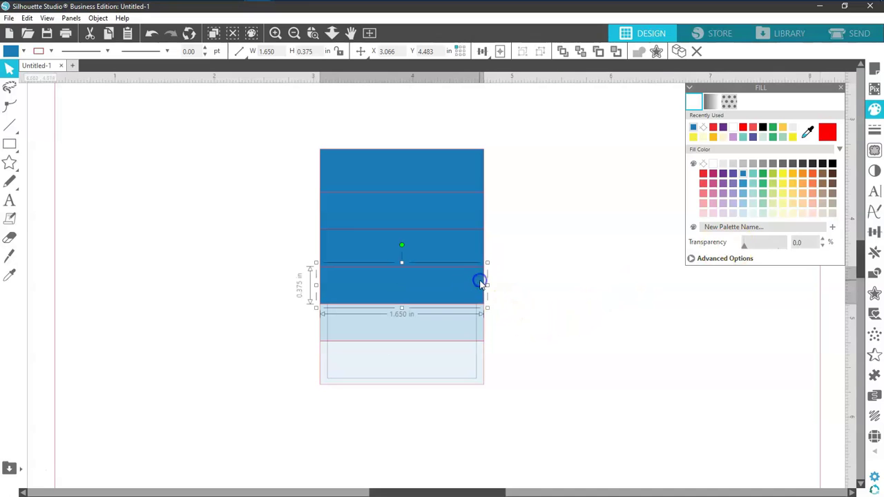
pyautogui.click(751, 243)
pyautogui.write('60')
pyautogui.press('Return')
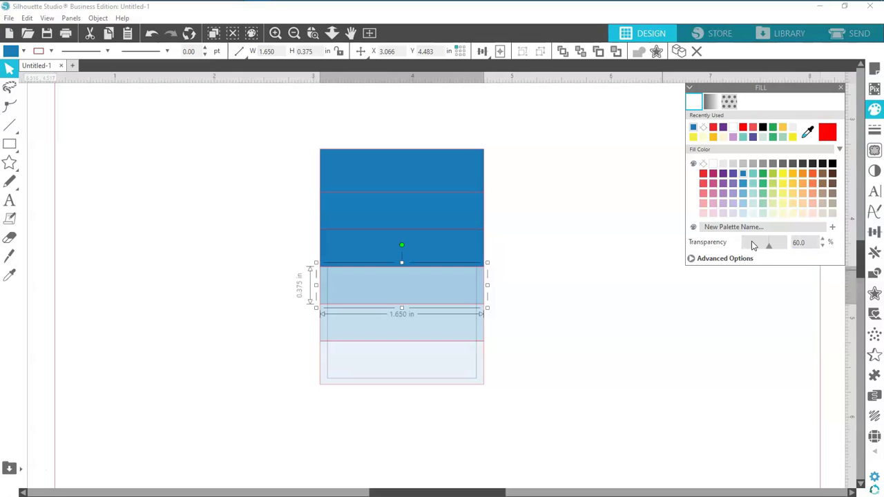
pyautogui.click(481, 242)
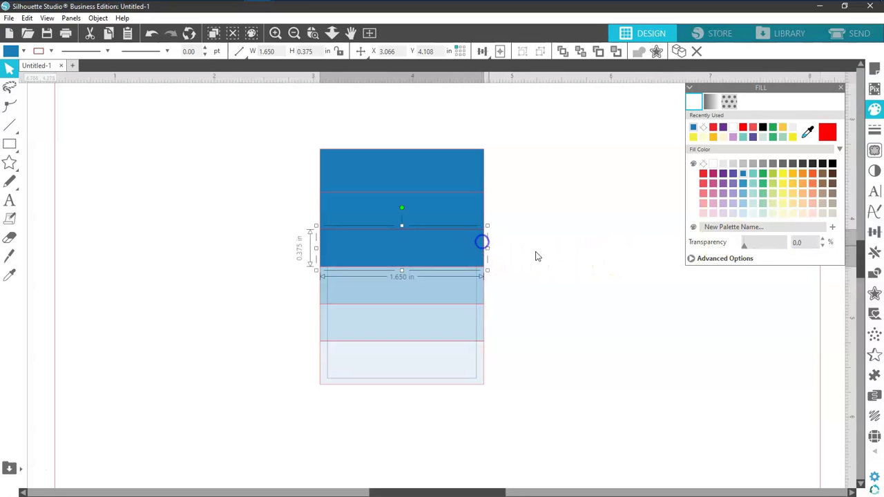
pyautogui.click(794, 242)
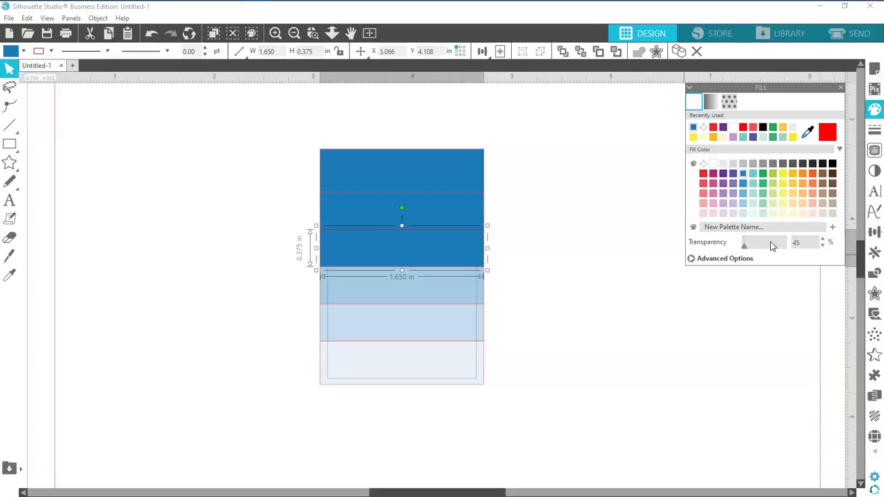
pyautogui.press('Return')
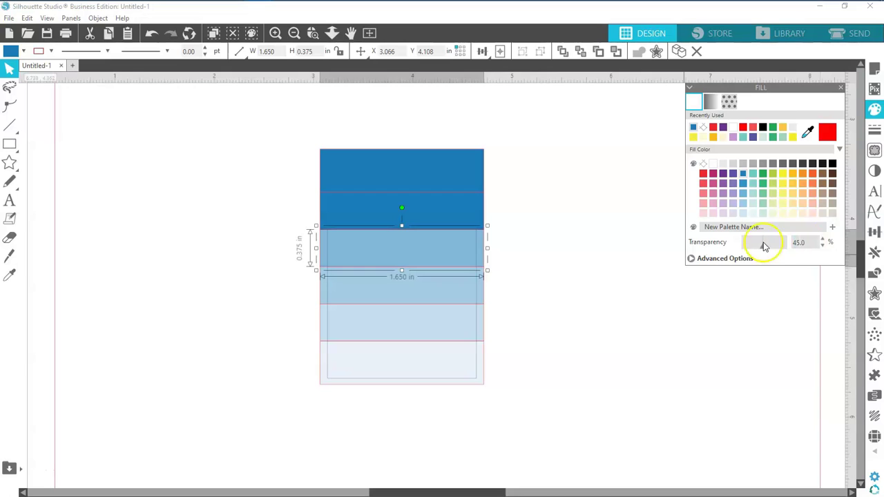
# Step: Set the fill transparency of the second strip from the top to 30% and of the top strip to 15%
pyautogui.click(484, 218)
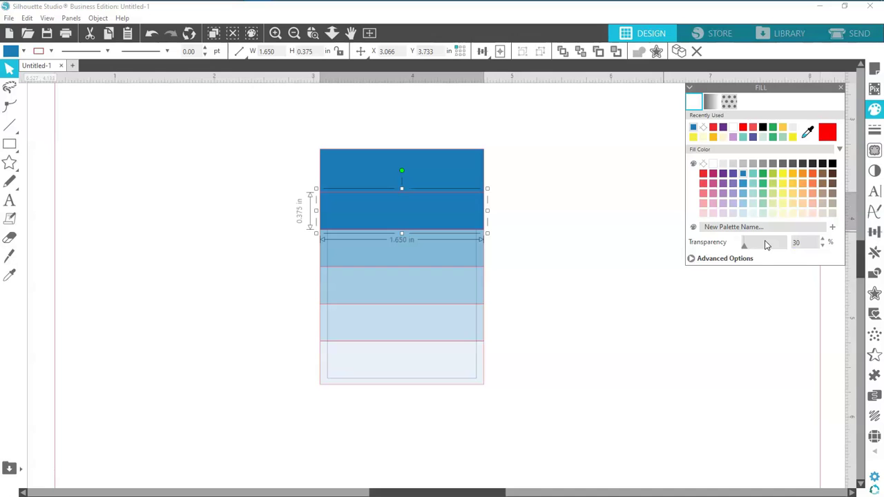
pyautogui.write('30')
pyautogui.press('Return')
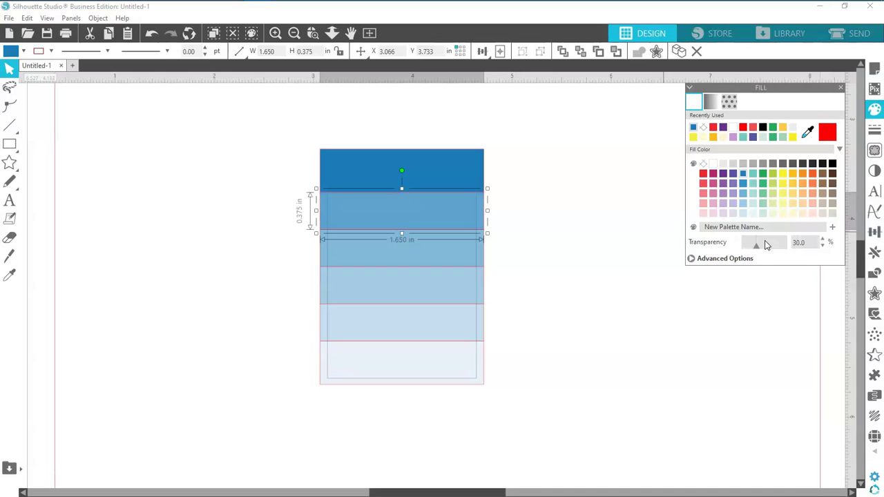
pyautogui.click(482, 172)
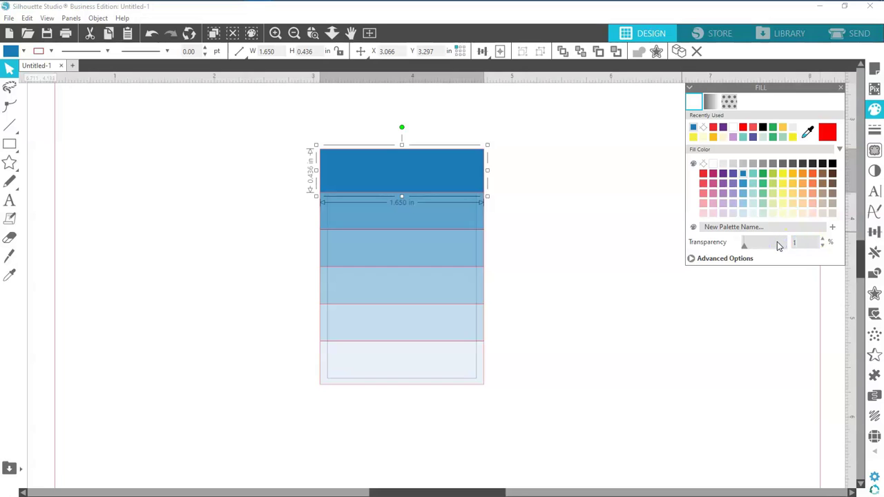
pyautogui.press('Return')
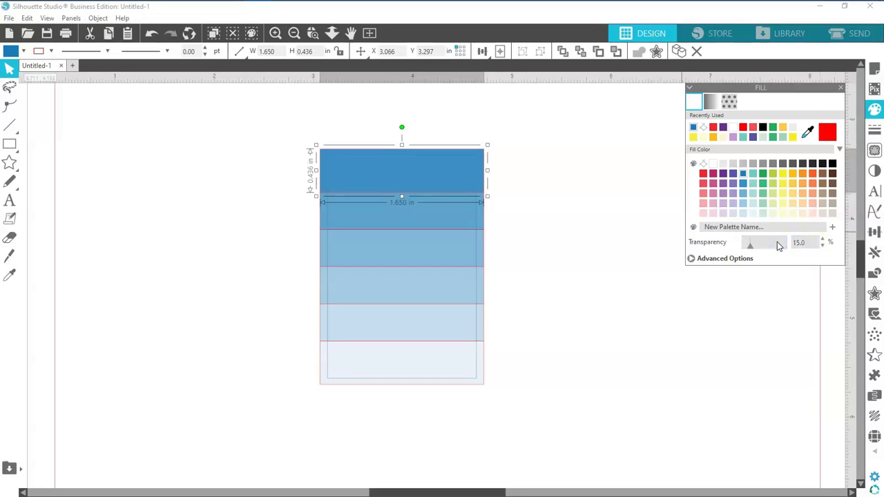
pyautogui.click(558, 202)
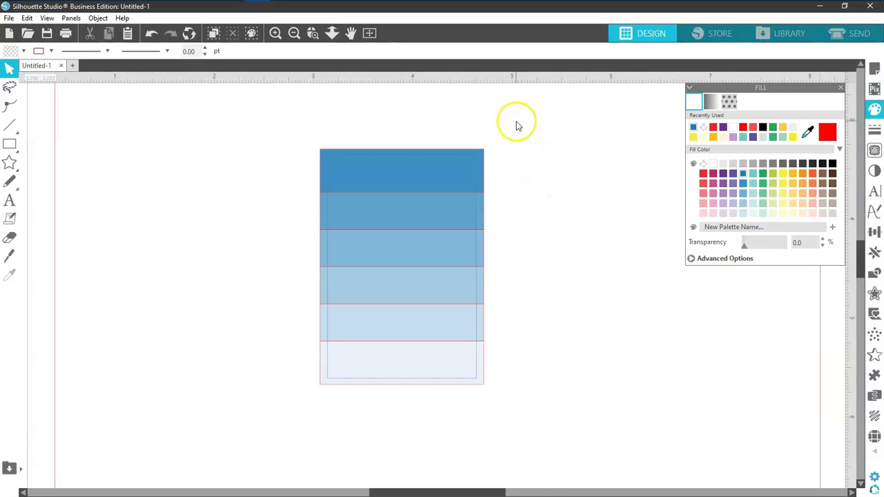
# Step: Group the six blue strips, leaving the inner cut rectangle out of the group
pyautogui.moveTo(497, 140); pyautogui.dragTo(484, 383)
pyautogui.rightClick(483, 383)
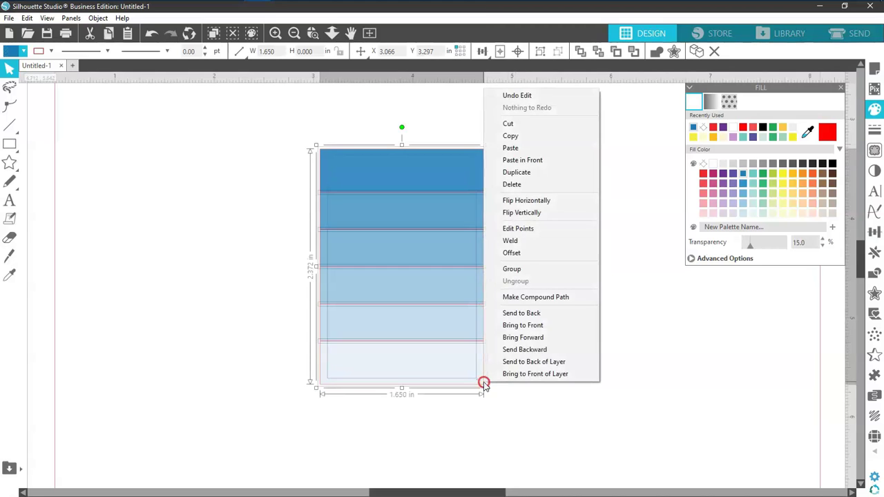
pyautogui.click(511, 269)
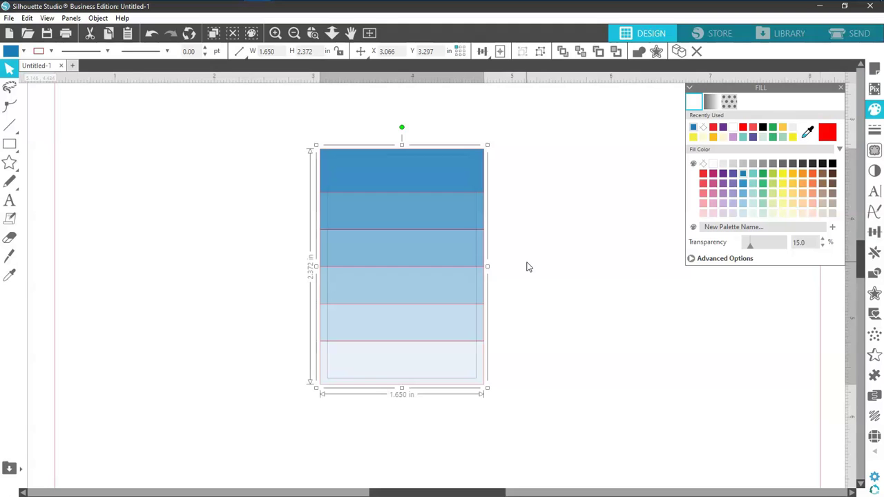
# Step: Duplicate the blue strip group, place the copy to its left at about X 1.14, Y 3.25 in, and fill it with red
pyautogui.rightClick(458, 195)
pyautogui.click(476, 274)
pyautogui.moveTo(474, 249); pyautogui.dragTo(266, 239)
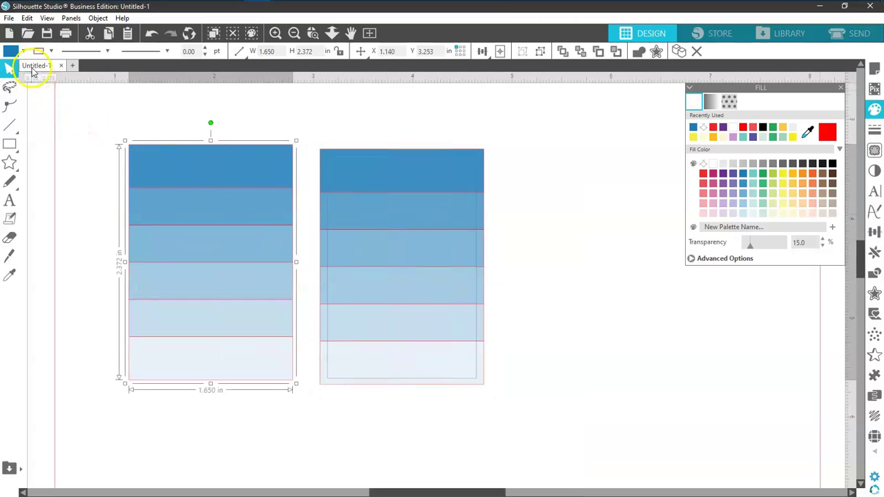
pyautogui.click(24, 50)
pyautogui.click(18, 102)
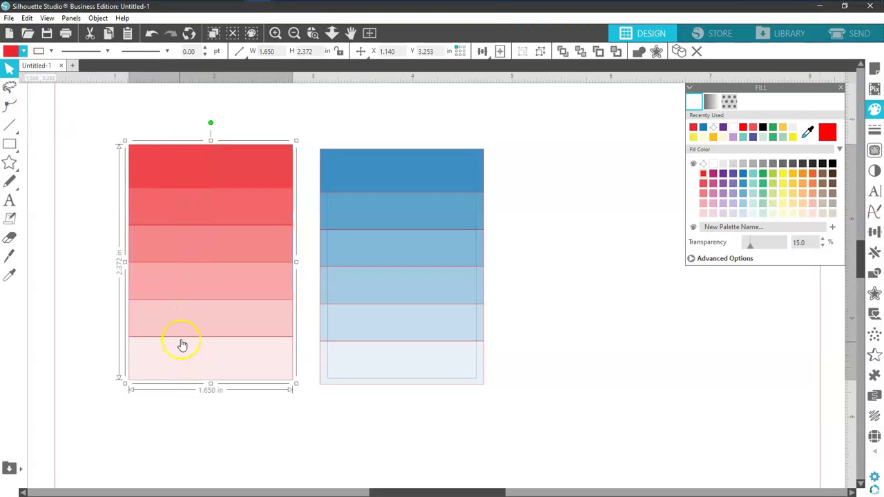
# Step: Duplicate the blue strip group again, place the copy to its right at about X 4.93, Y 3.28 in, and fill it with green
pyautogui.rightClick(401, 228)
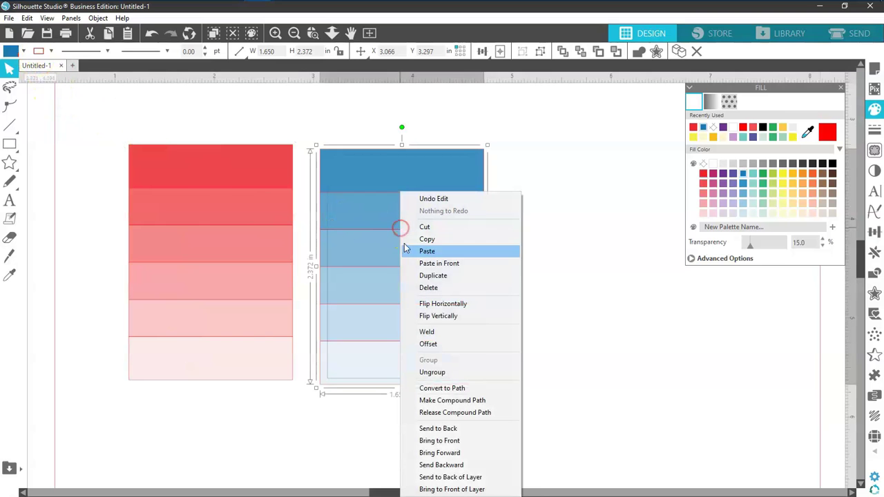
pyautogui.click(418, 275)
pyautogui.moveTo(415, 286); pyautogui.dragTo(592, 281)
pyautogui.click(24, 50)
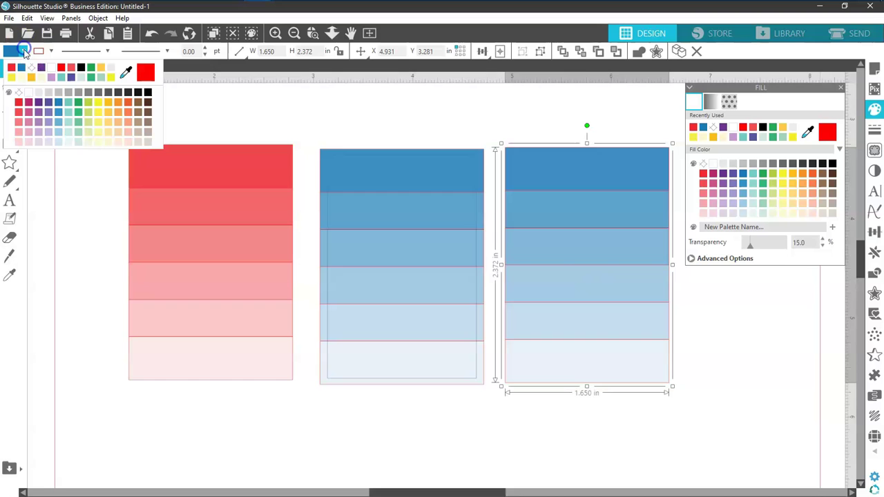
pyautogui.click(78, 102)
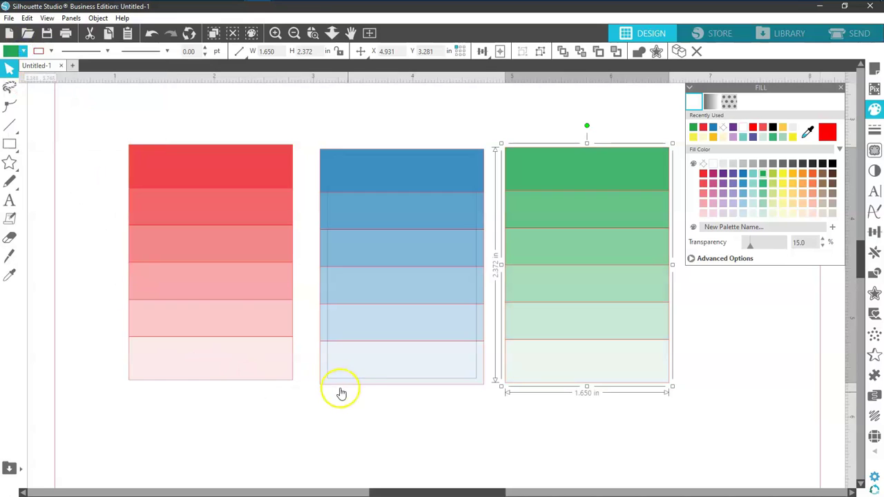
# Step: Move the blue strip group down to uncover the upper part of the cut rectangle
pyautogui.click(369, 401)
pyautogui.moveTo(374, 382); pyautogui.dragTo(375, 463)
pyautogui.click(424, 160)
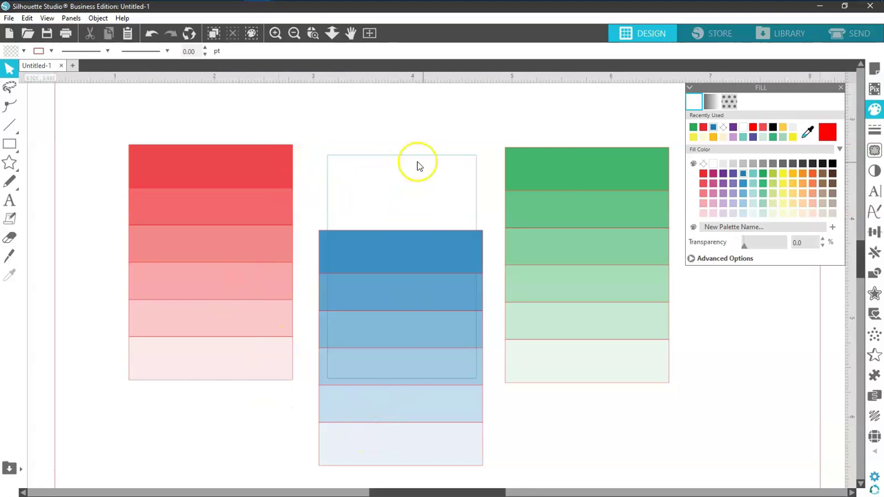
# Step: Duplicate the 1.5 by 2.25 in cut rectangle twice, placing one copy over the green strips and one over the red strips
pyautogui.rightClick(353, 159)
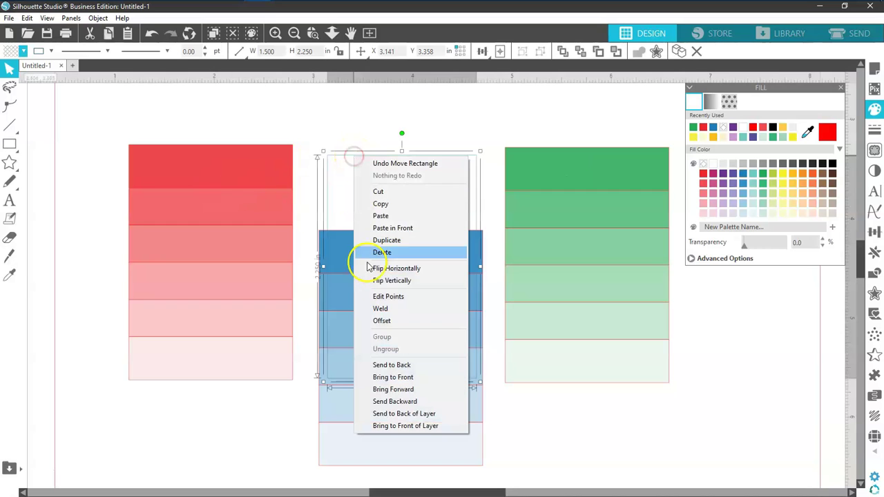
pyautogui.click(375, 240)
pyautogui.moveTo(487, 193); pyautogui.dragTo(661, 195)
pyautogui.rightClick(460, 155)
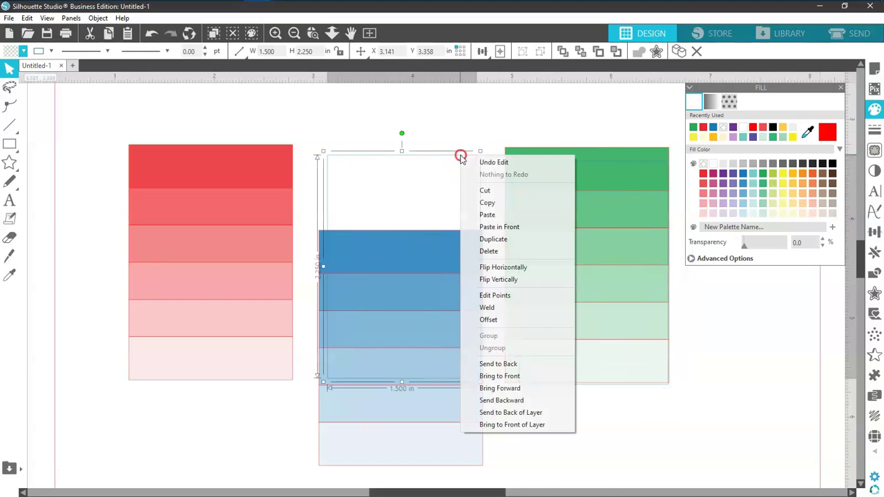
pyautogui.click(492, 239)
pyautogui.moveTo(481, 158); pyautogui.dragTo(282, 150)
# Step: Center the cut rectangle and the red strip group on each other
pyautogui.click(255, 120)
pyautogui.click(247, 169)
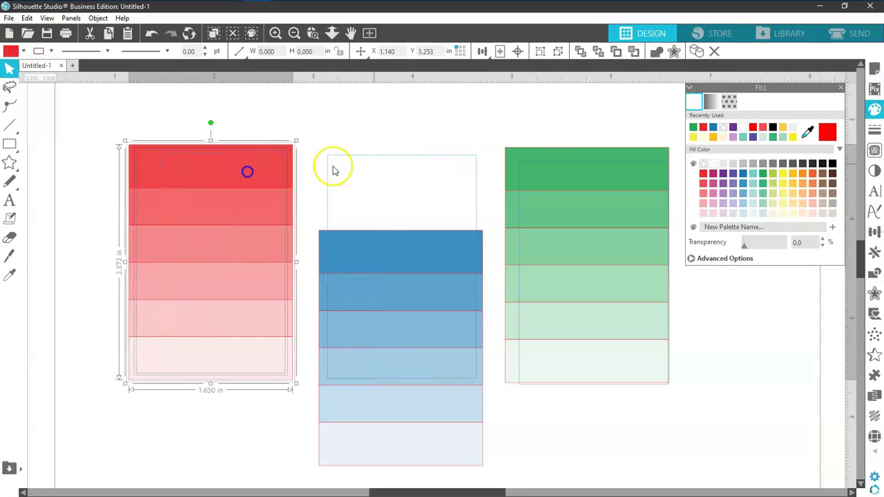
pyautogui.click(875, 235)
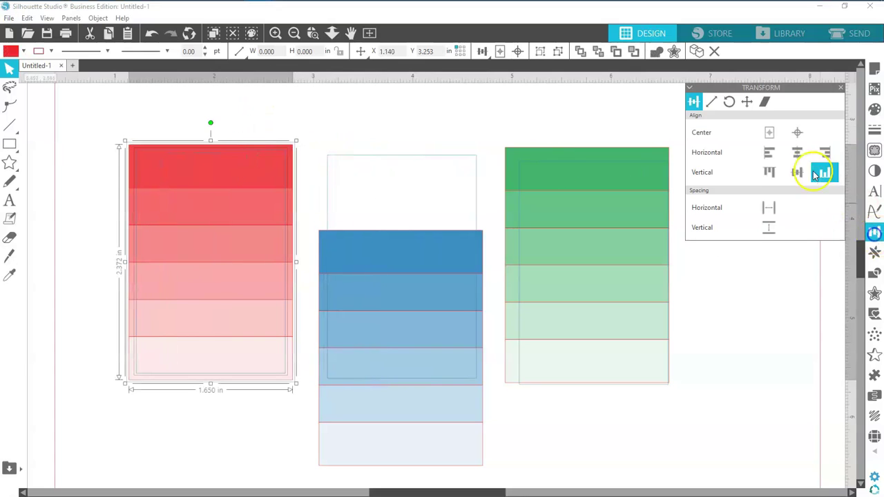
pyautogui.moveTo(239, 111); pyautogui.dragTo(231, 226)
pyautogui.click(797, 132)
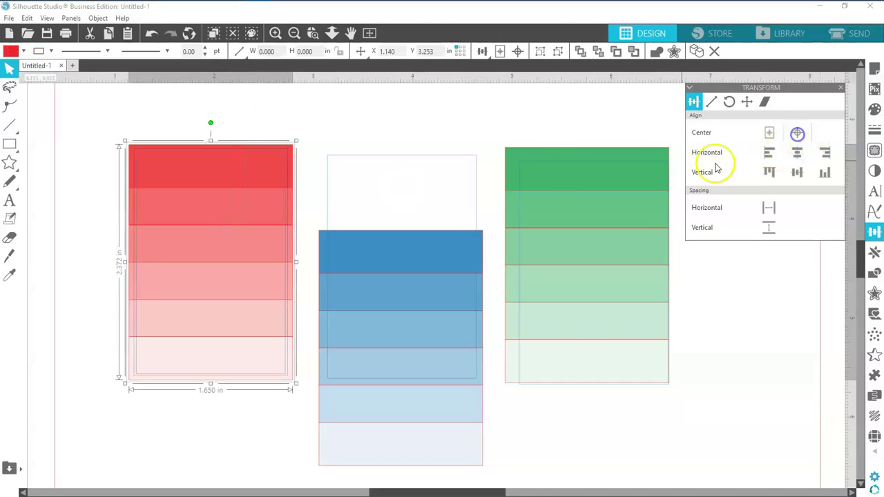
# Step: Center-align the blue strip group with its cut rectangle, and the green strip group with its own
pyautogui.click(422, 132)
pyautogui.click(416, 270)
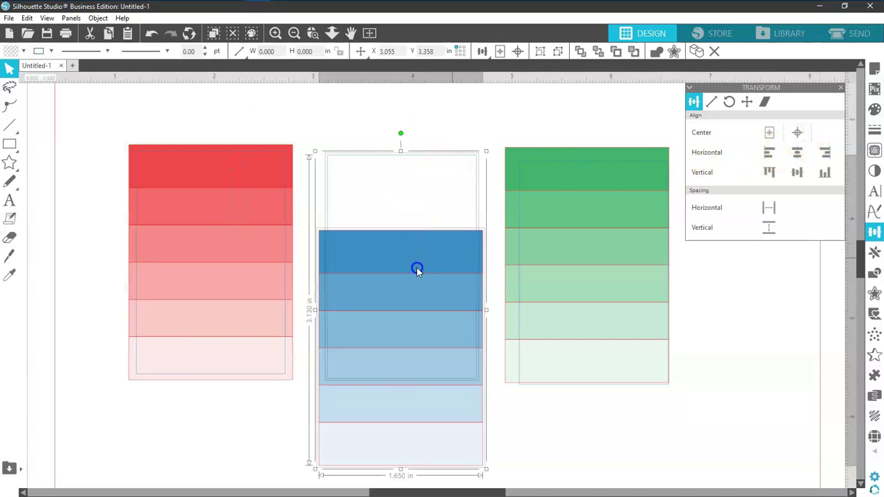
pyautogui.click(797, 132)
pyautogui.click(600, 180)
pyautogui.click(797, 132)
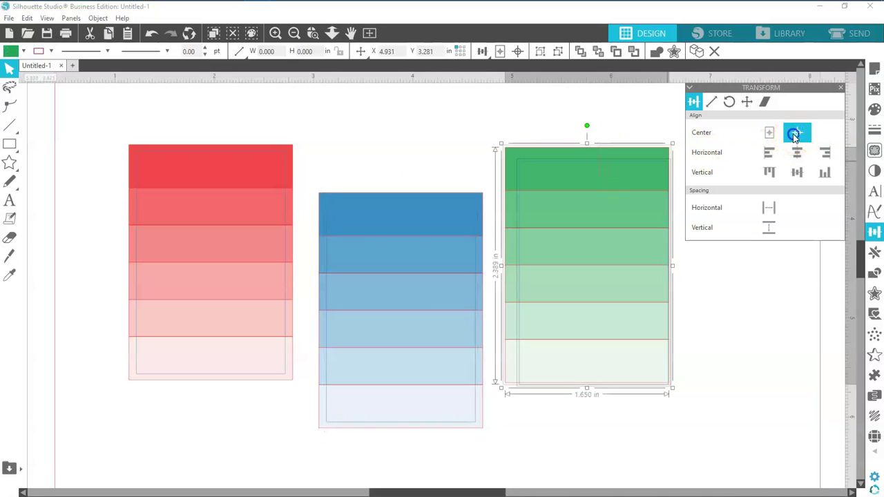
pyautogui.click(751, 321)
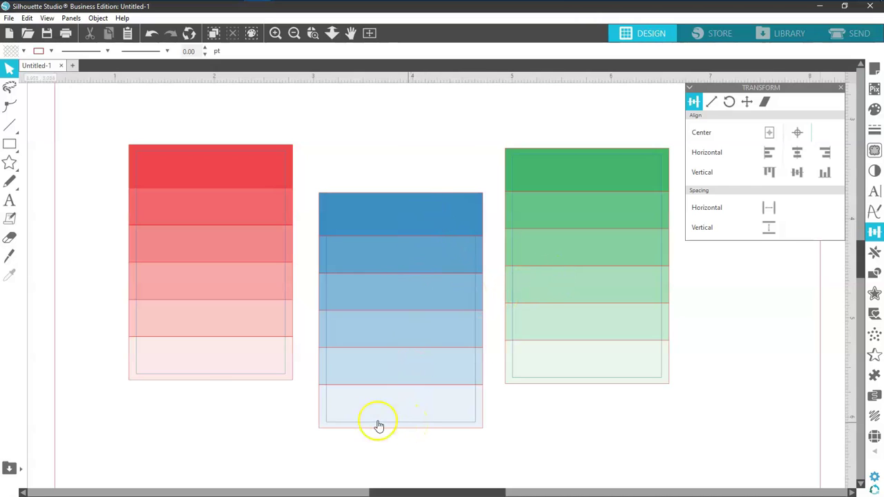
# Step: Set the line color of the red strip group to transparent
pyautogui.click(186, 192)
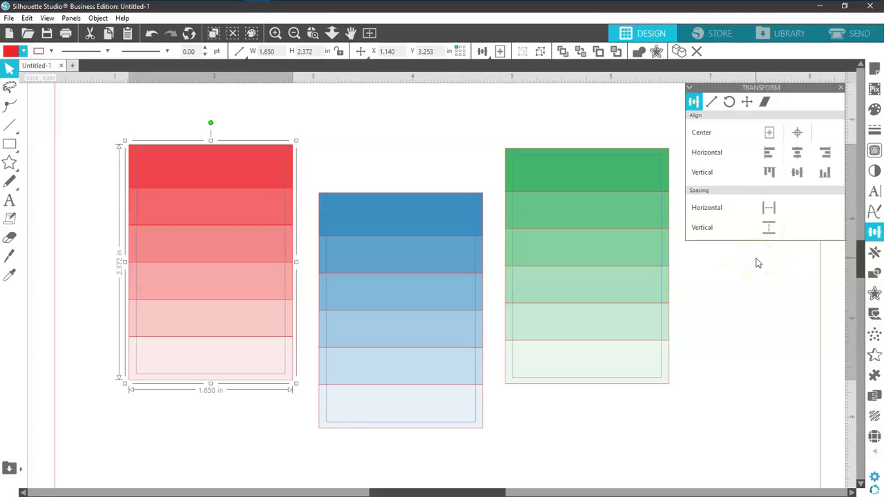
pyautogui.click(48, 52)
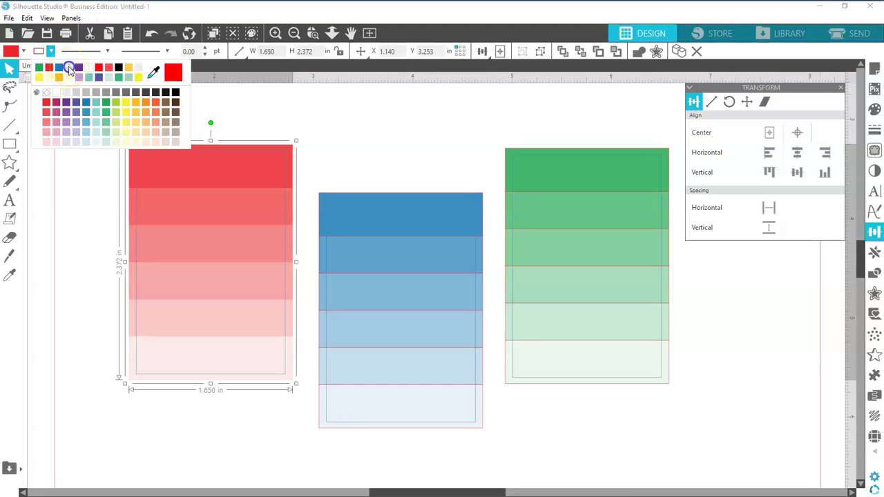
pyautogui.click(69, 69)
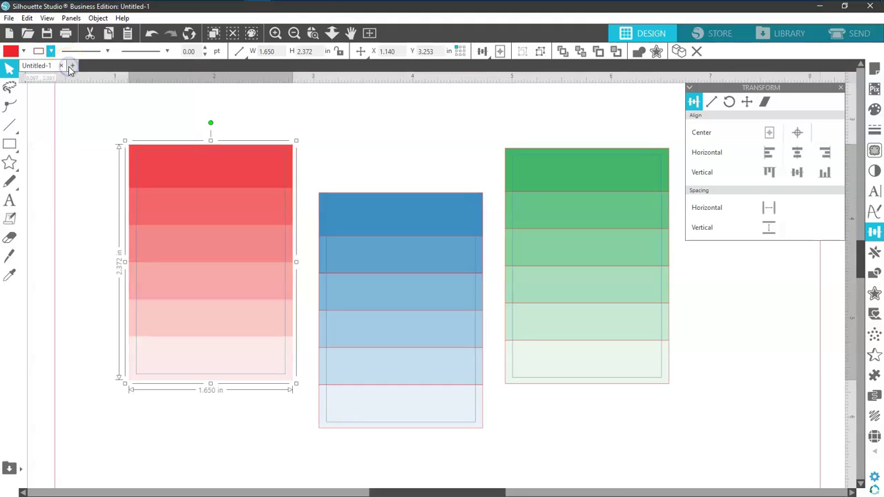
# Step: Set the line color of the blue strip group to transparent
pyautogui.click(482, 424)
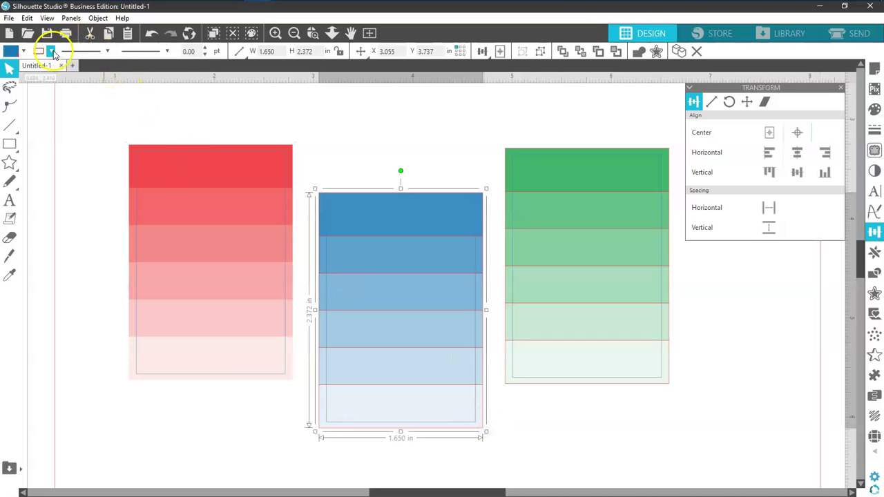
pyautogui.click(53, 53)
pyautogui.click(39, 70)
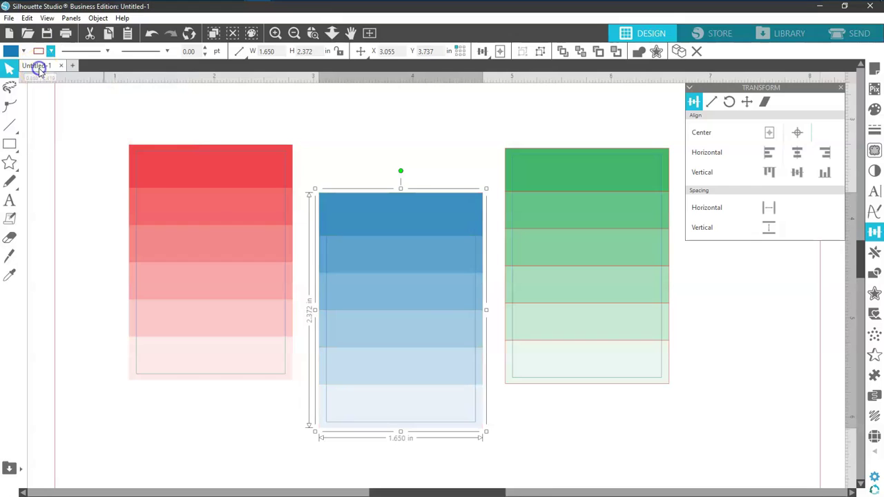
# Step: Check in the send preview which lines of the three designs will cut, by line color and in Simple mode
pyautogui.click(667, 384)
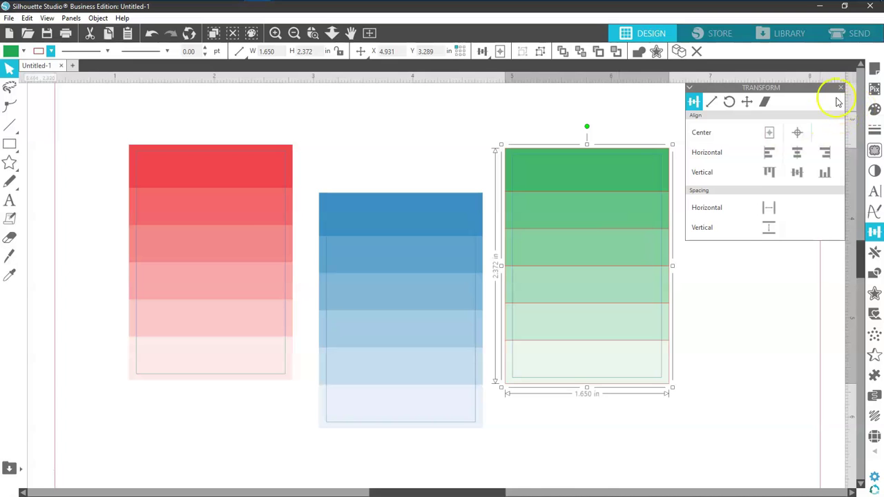
pyautogui.click(851, 34)
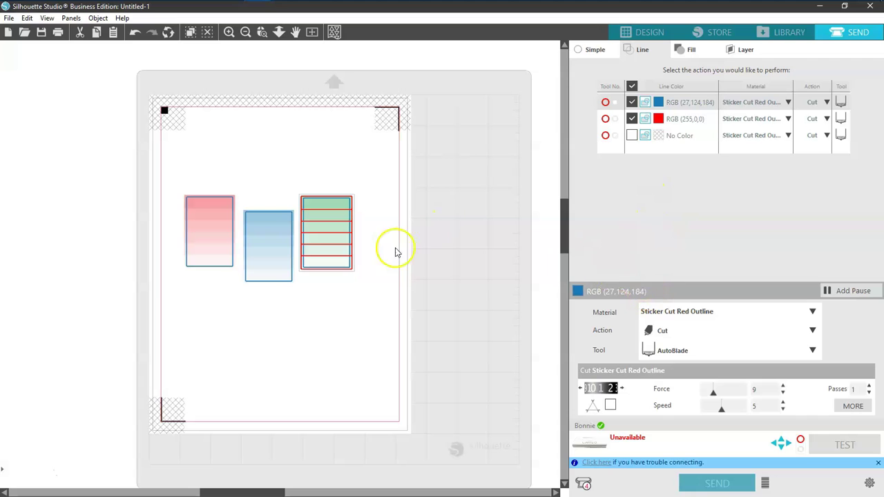
pyautogui.click(595, 50)
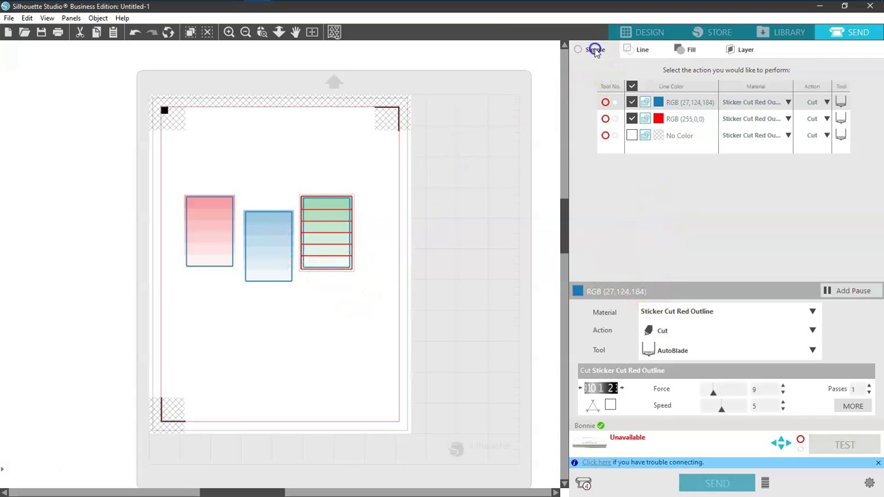
# Step: Move the green strip group off its cut rectangle in the Simple cut preview and set that rectangle to No Cut
pyautogui.click(377, 280)
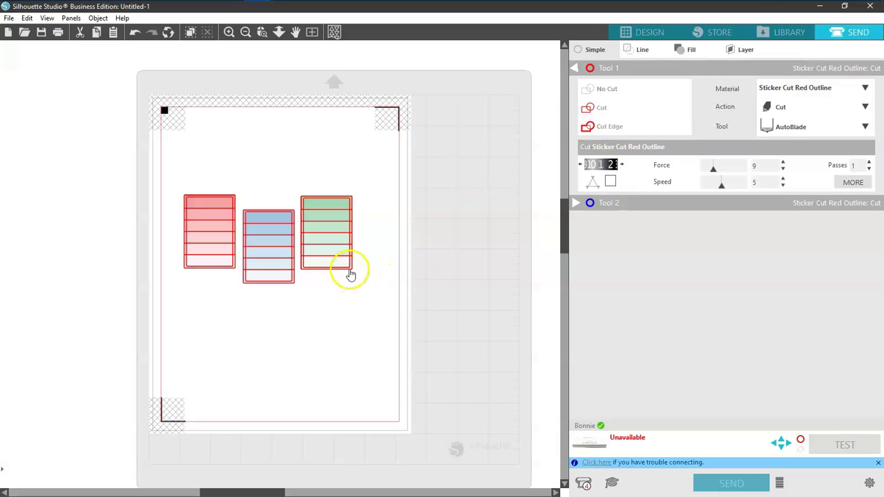
pyautogui.moveTo(349, 273); pyautogui.dragTo(359, 292)
pyautogui.click(595, 89)
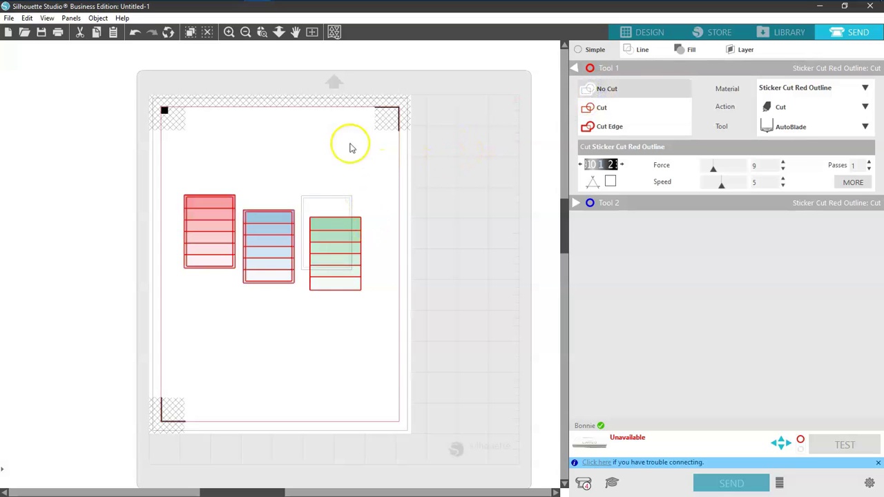
# Step: Return to the design workspace and center the green strip group and its cut rectangle on each other
pyautogui.click(642, 32)
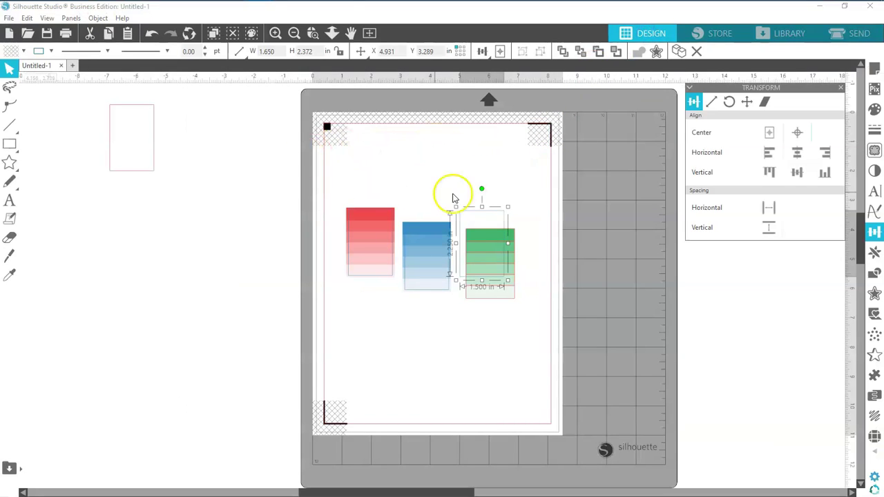
pyautogui.keyDown('shift'); pyautogui.click(483, 243); pyautogui.keyUp('shift')
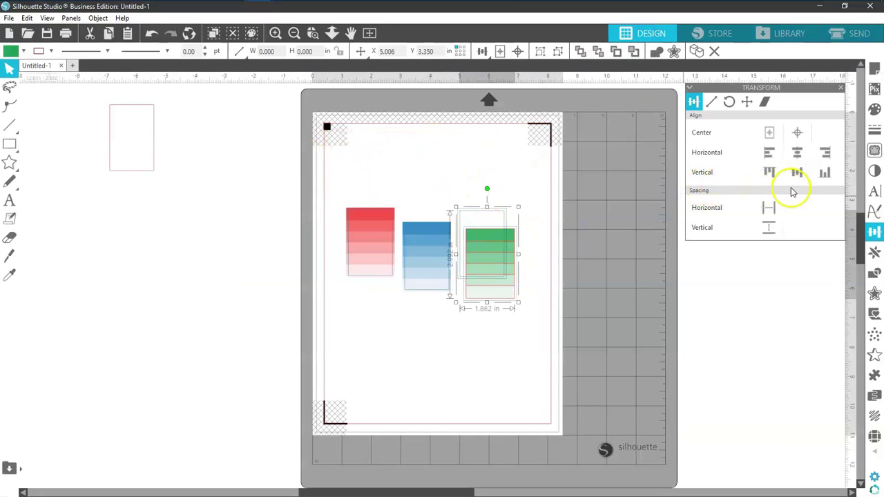
pyautogui.click(797, 133)
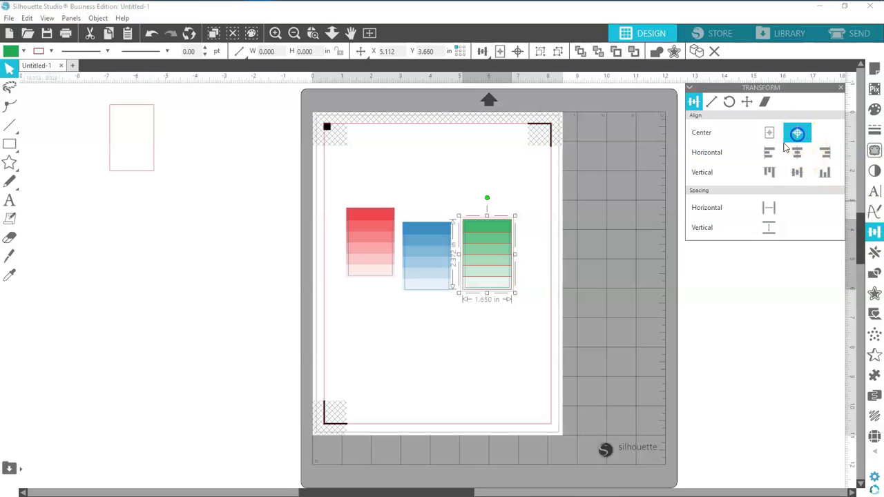
# Step: Set the line color of the green strip group to transparent
pyautogui.click(273, 35)
pyautogui.click(417, 395)
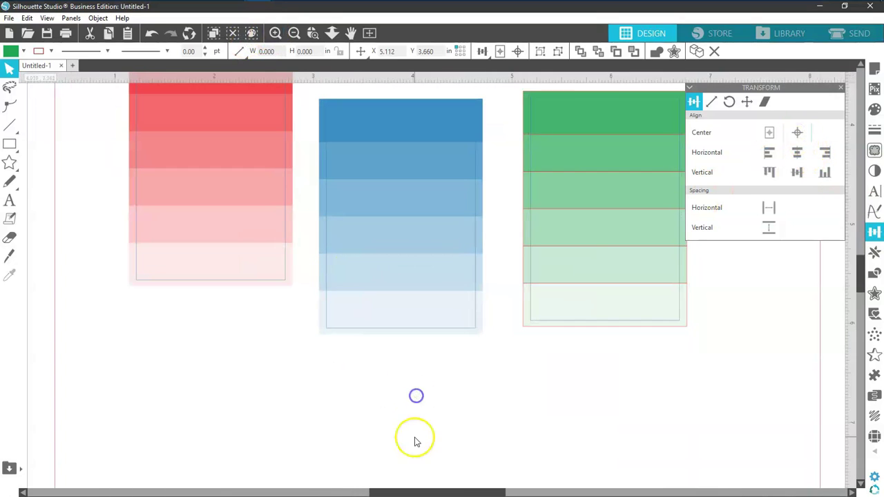
pyautogui.moveTo(410, 492); pyautogui.dragTo(463, 492)
pyautogui.click(438, 288)
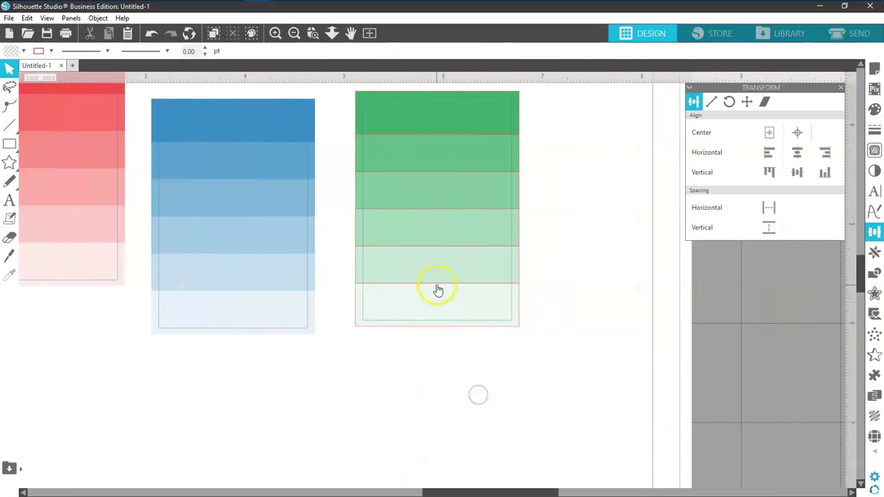
pyautogui.click(51, 51)
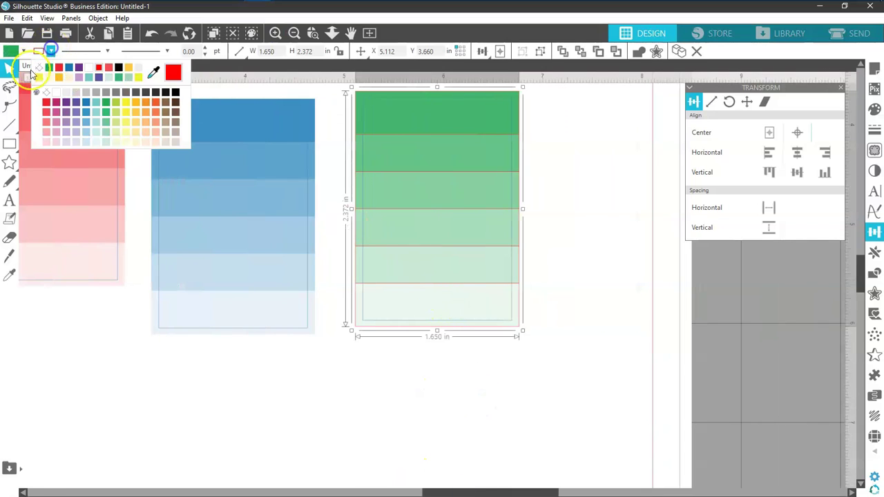
pyautogui.click(42, 69)
pyautogui.click(301, 377)
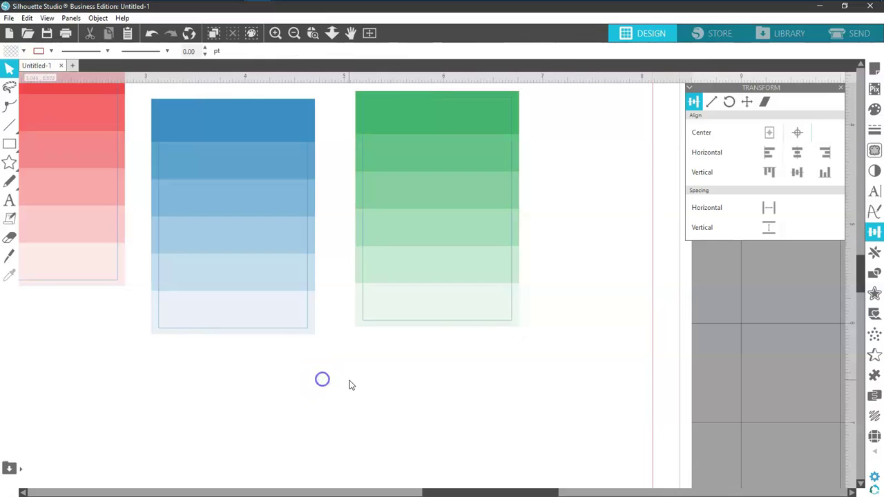
# Step: Move the red strips and their cut rectangle slightly lower on the page and group them together
pyautogui.moveTo(449, 491); pyautogui.dragTo(388, 492)
pyautogui.click(329, 430)
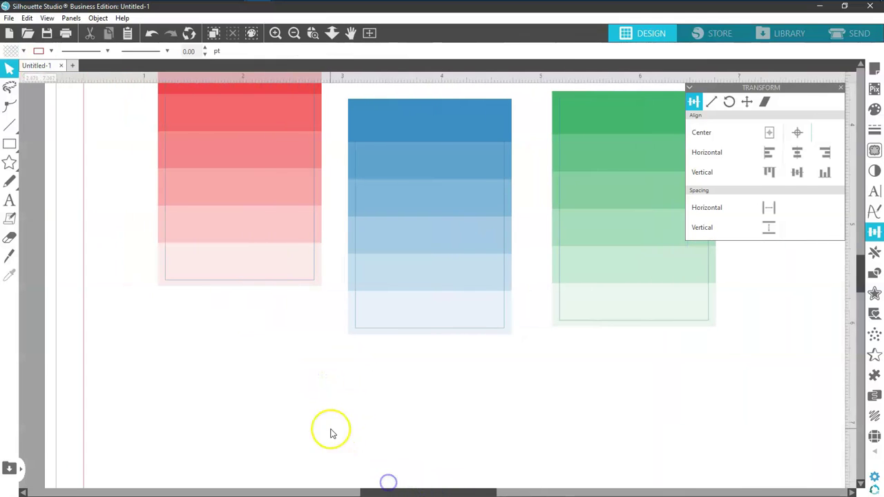
pyautogui.scroll(2, 330, 433)
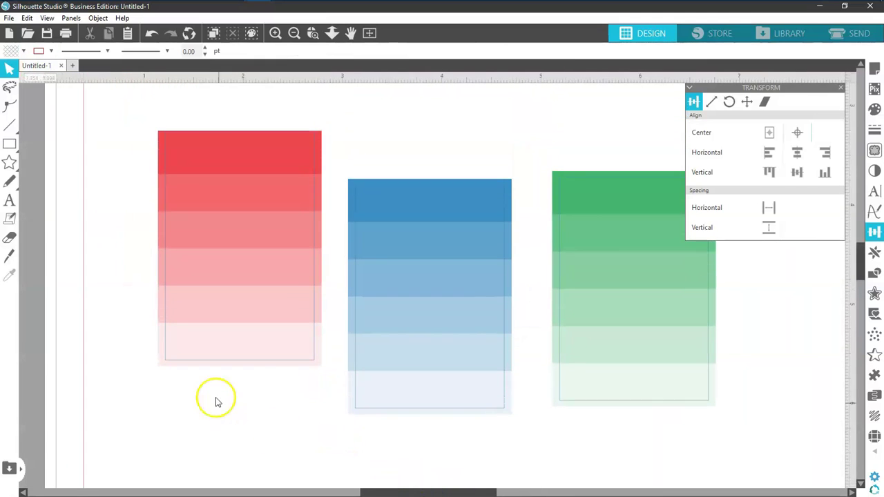
pyautogui.moveTo(227, 331); pyautogui.dragTo(225, 368)
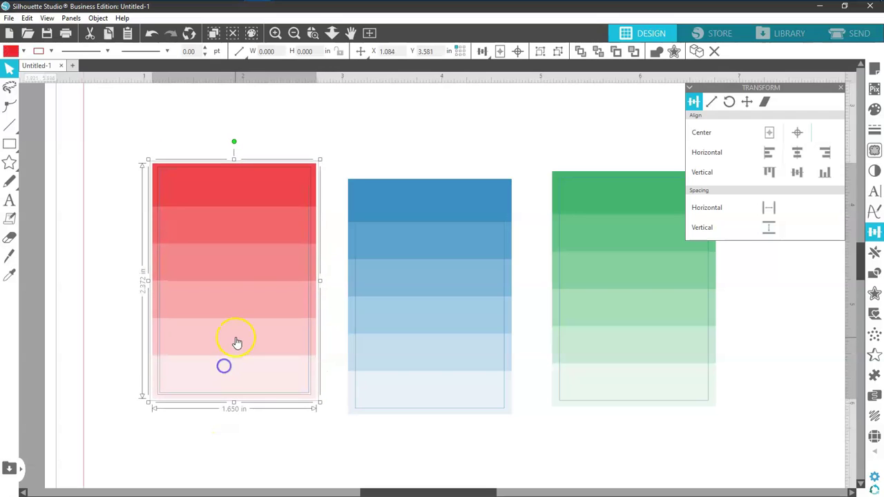
pyautogui.rightClick(236, 340)
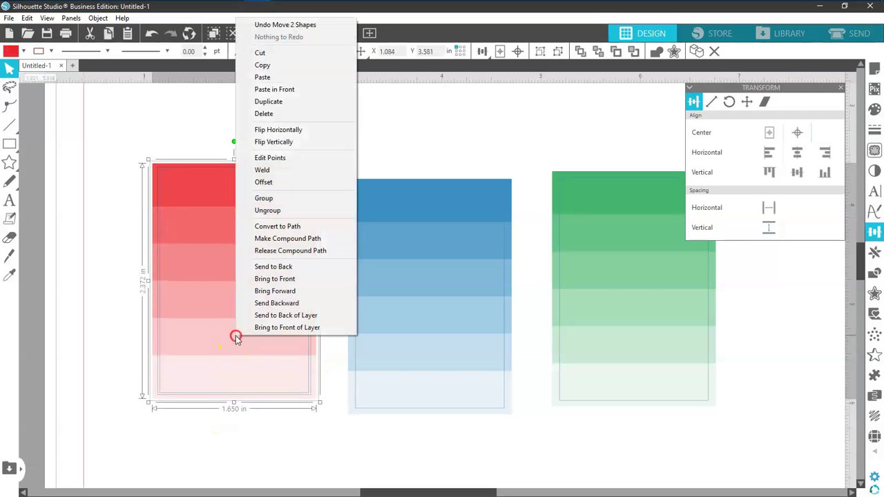
pyautogui.click(263, 201)
# Step: Group the blue strips with their cut rectangle, and the green strips with theirs
pyautogui.click(428, 389)
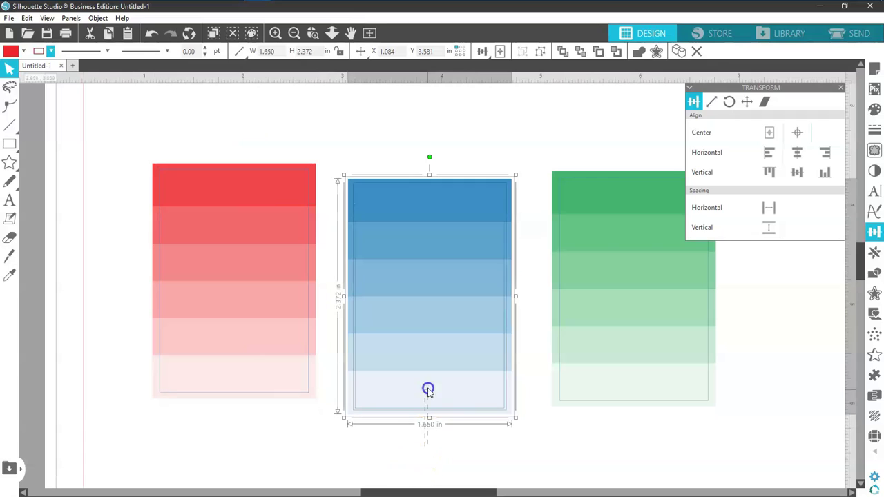
pyautogui.rightClick(426, 375)
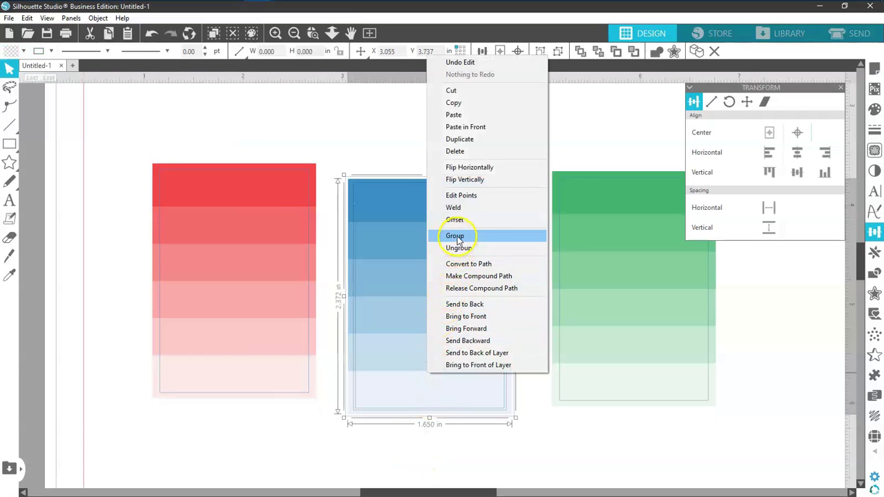
pyautogui.click(457, 237)
pyautogui.click(617, 362)
pyautogui.rightClick(618, 360)
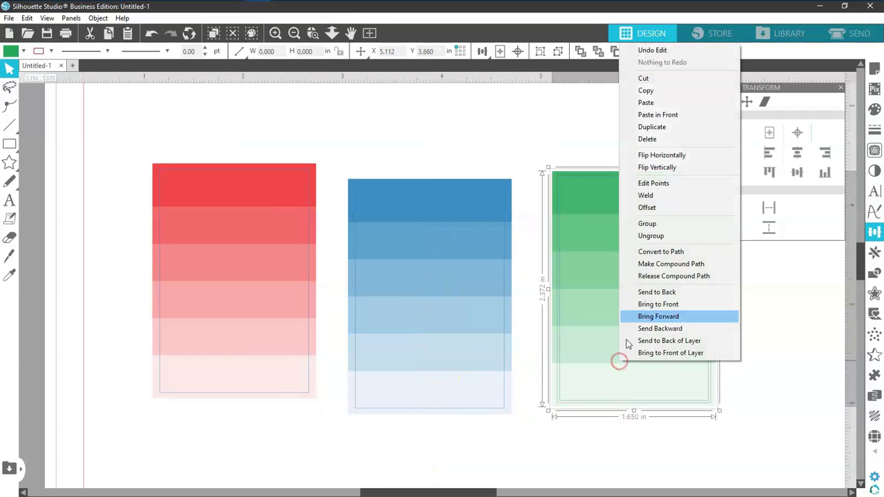
pyautogui.click(646, 224)
# Step: Move the grouped blue design slightly up and toward the green one, roughly level with the red design
pyautogui.click(411, 463)
pyautogui.moveTo(413, 398)
pyautogui.mouseDown()
pyautogui.moveTo(436, 378)
pyautogui.moveTo(426, 391)
pyautogui.mouseUp()
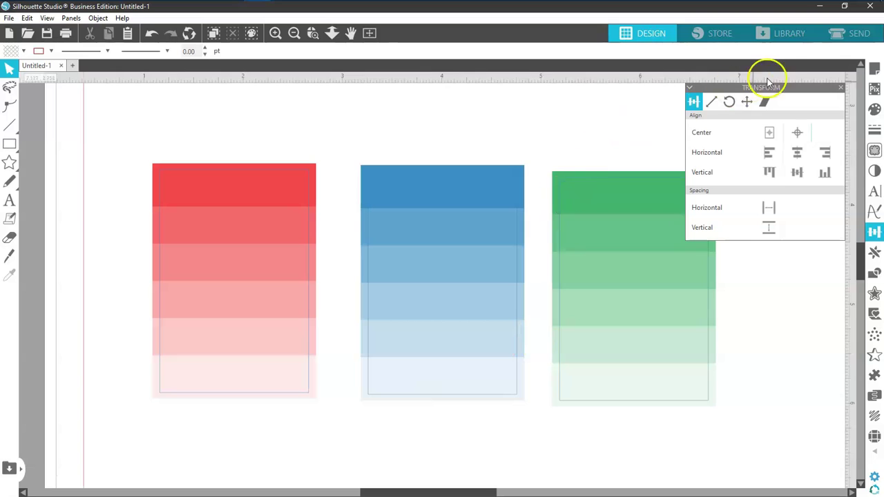
# Step: Set up the send job by line color and turn off cutting for the red RGB (255,0,0) lines
pyautogui.click(849, 36)
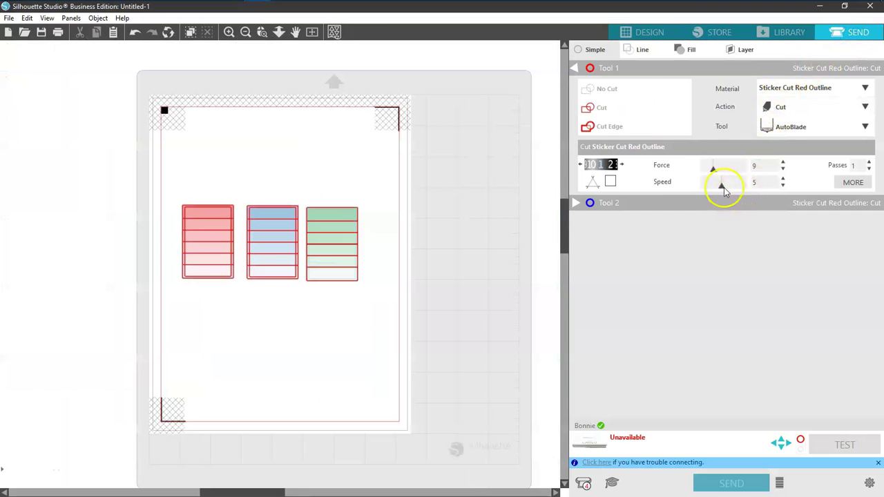
pyautogui.click(642, 52)
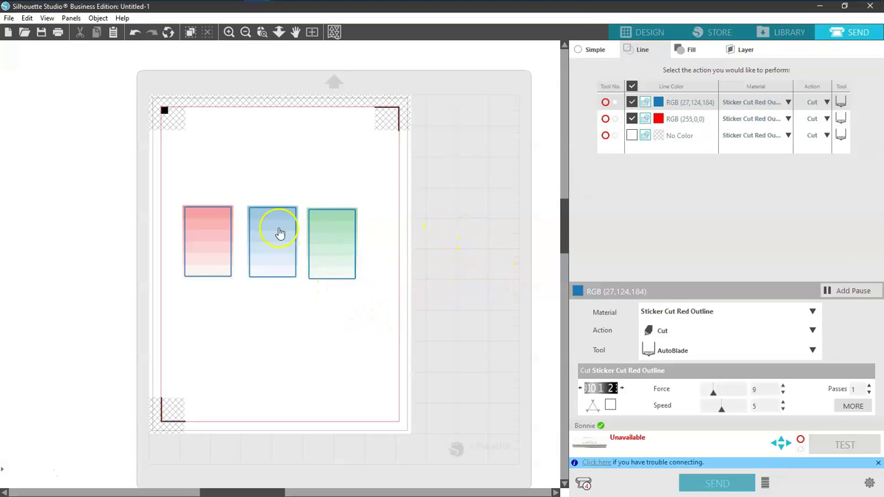
pyautogui.click(632, 120)
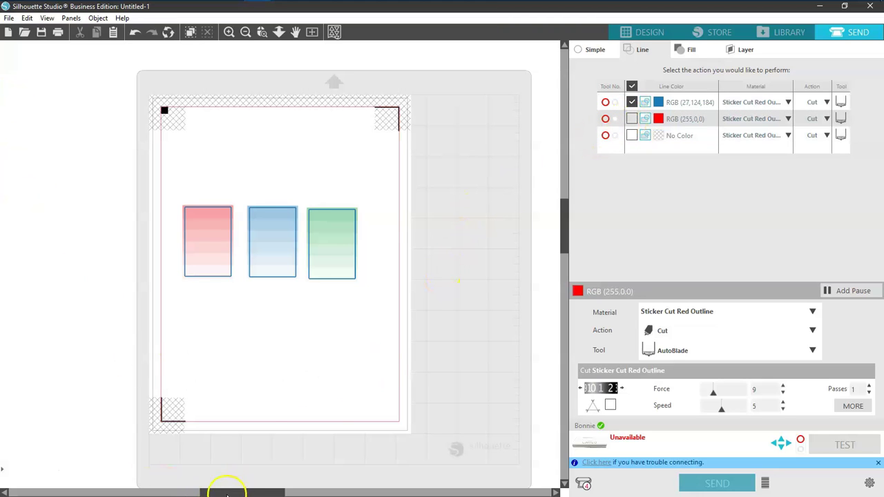
pyautogui.moveTo(227, 493); pyautogui.dragTo(169, 494)
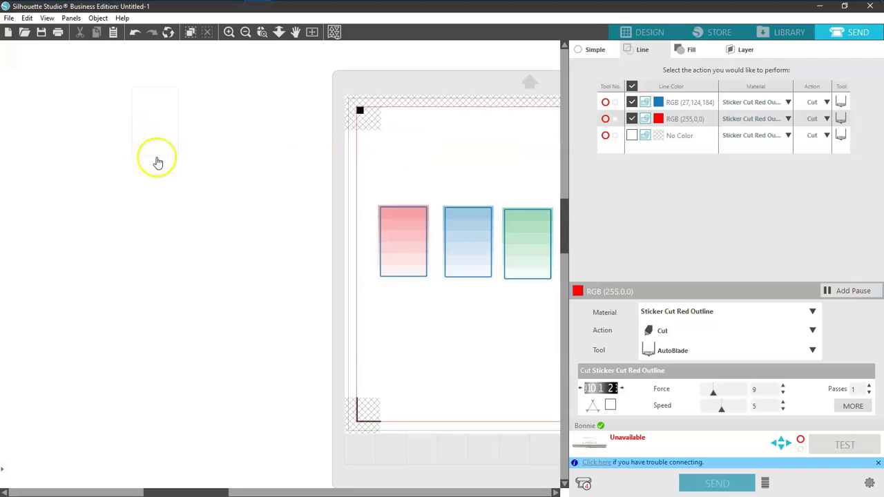
pyautogui.moveTo(188, 493); pyautogui.dragTo(266, 494)
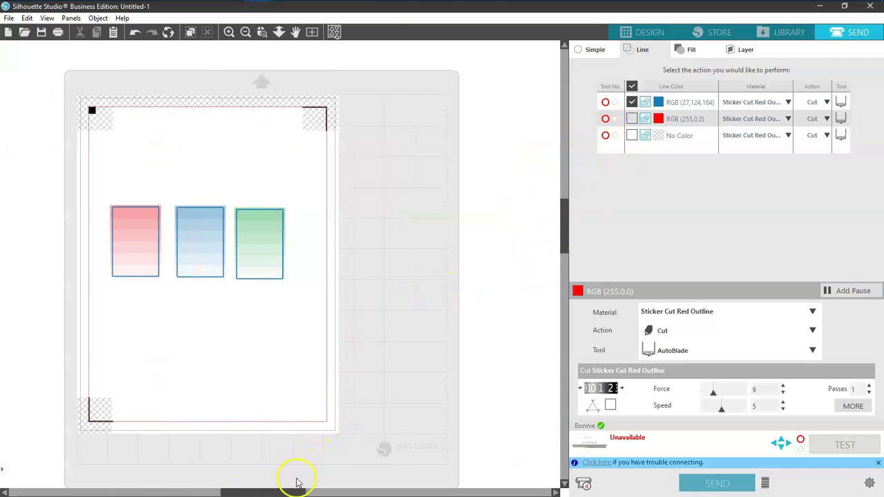
pyautogui.moveTo(291, 493); pyautogui.dragTo(266, 493)
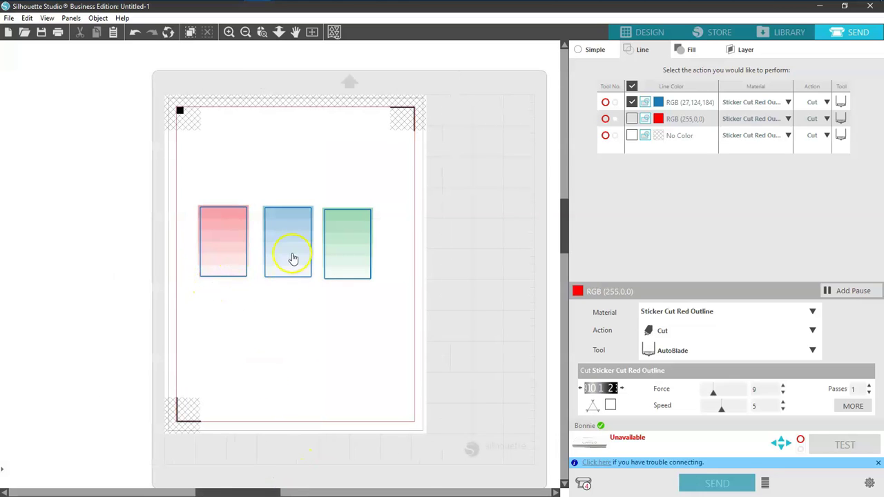
# Step: Inspect the blue cut lines and the bleed around the three designs up close in the send preview
pyautogui.click(228, 32)
pyautogui.click(228, 32)
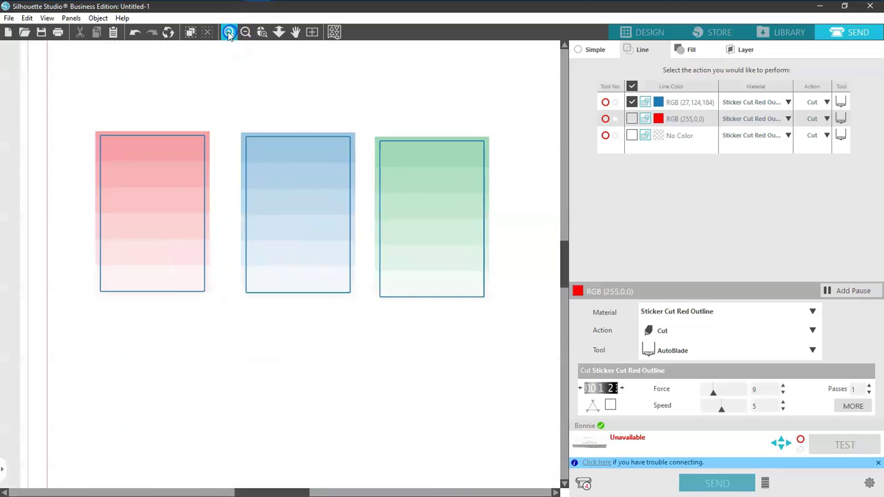
pyautogui.click(228, 32)
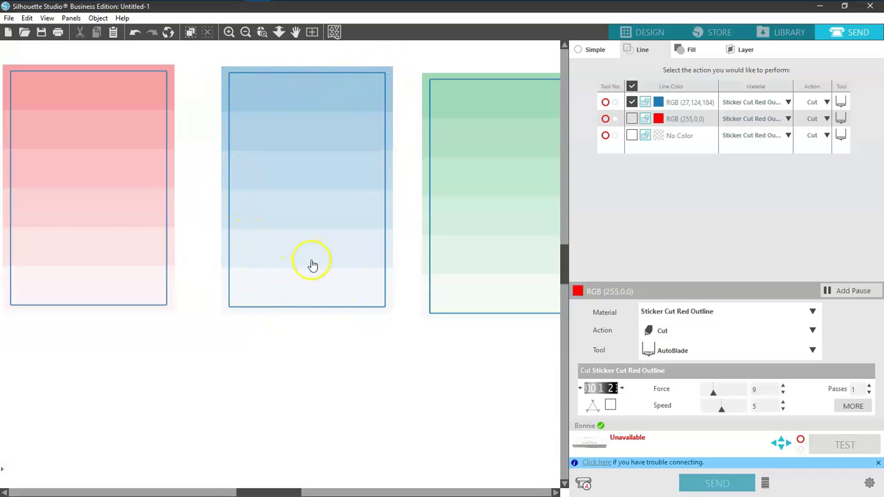
# Step: Return to the design page, draw a small heart about 0.33 by 0.30 in beside the red design, and convert it to a path
pyautogui.click(650, 32)
pyautogui.scroll(2, 345, 368)
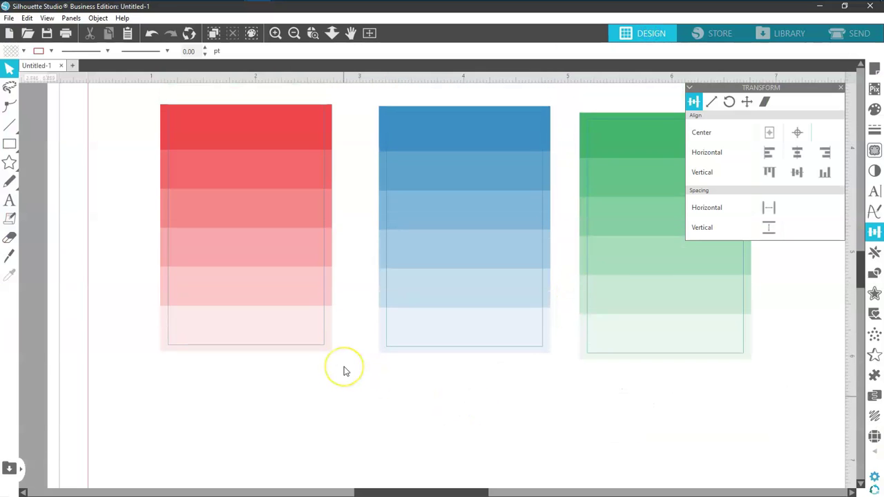
pyautogui.moveTo(383, 483); pyautogui.dragTo(382, 492)
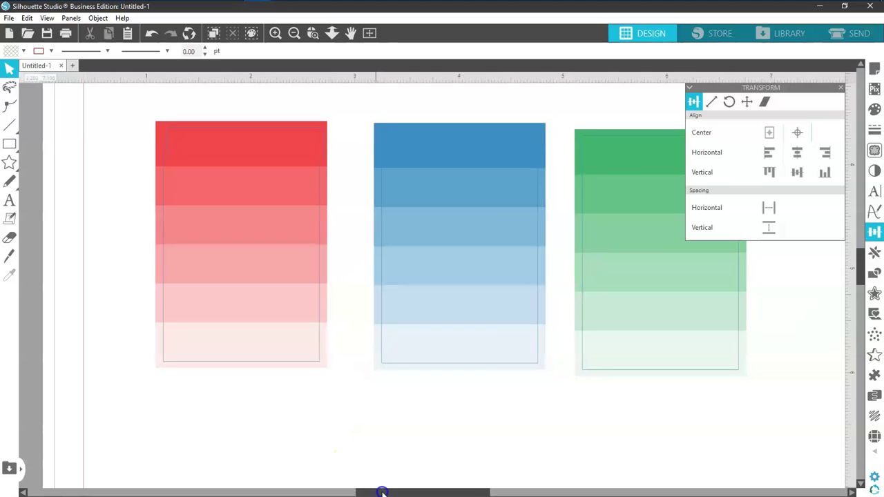
pyautogui.click(9, 163)
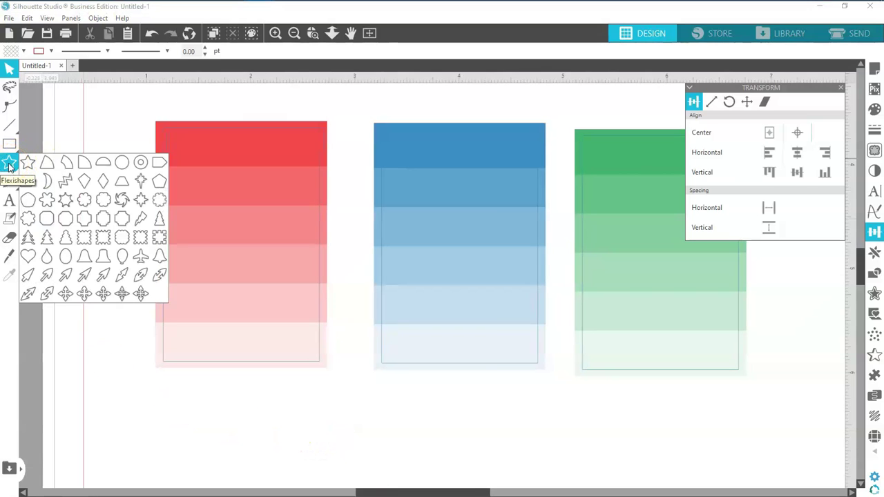
pyautogui.click(28, 164)
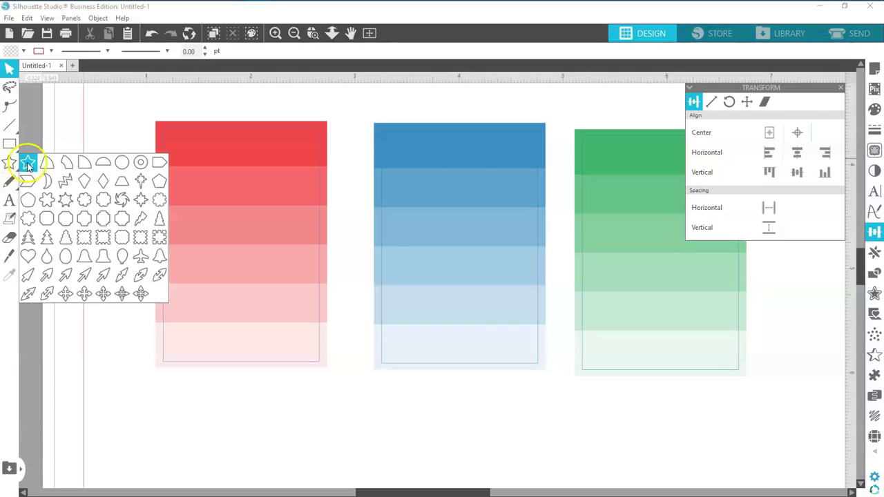
pyautogui.click(27, 257)
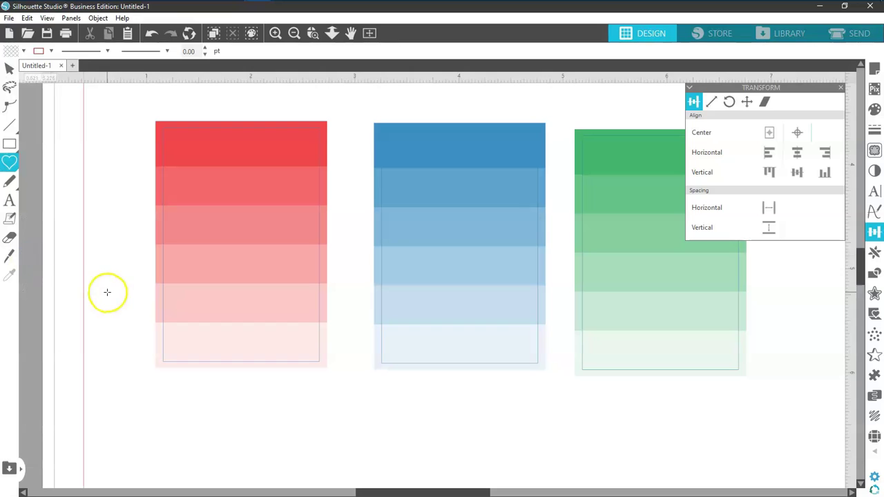
pyautogui.moveTo(121, 272); pyautogui.dragTo(122, 316)
pyautogui.rightClick(123, 313)
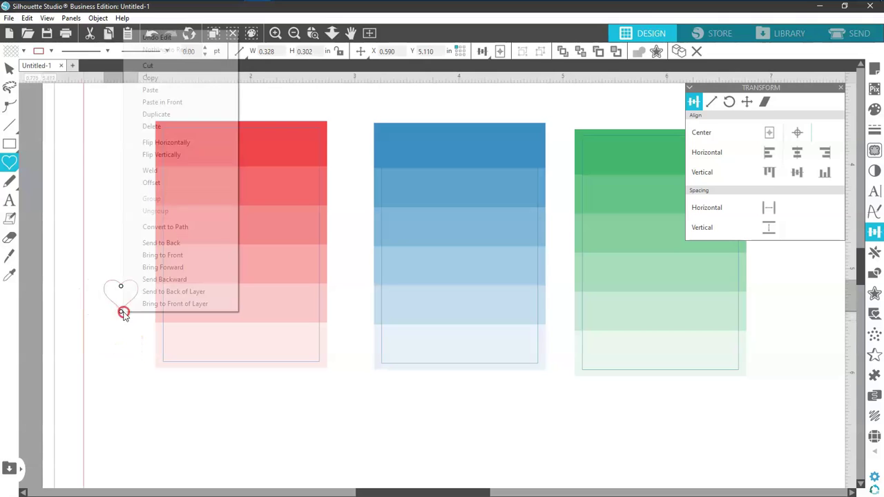
pyautogui.click(153, 228)
pyautogui.moveTo(123, 345); pyautogui.dragTo(122, 319)
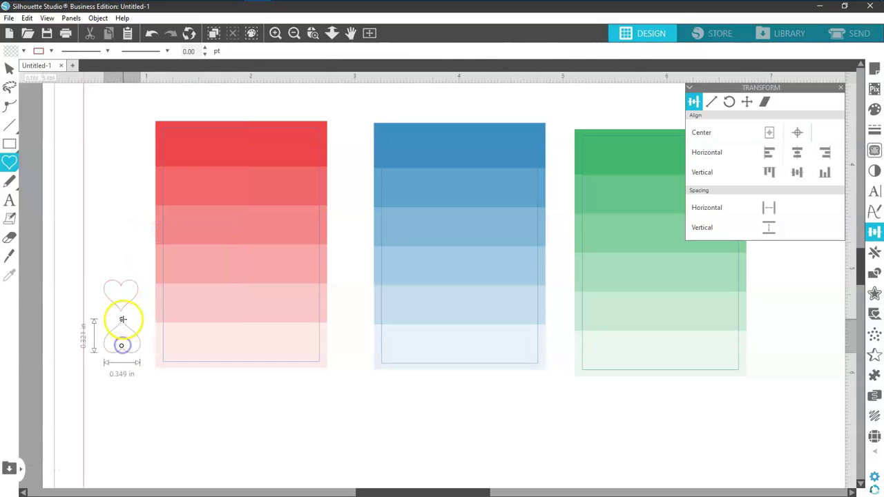
pyautogui.click(10, 67)
pyautogui.click(132, 337)
pyautogui.press('Delete')
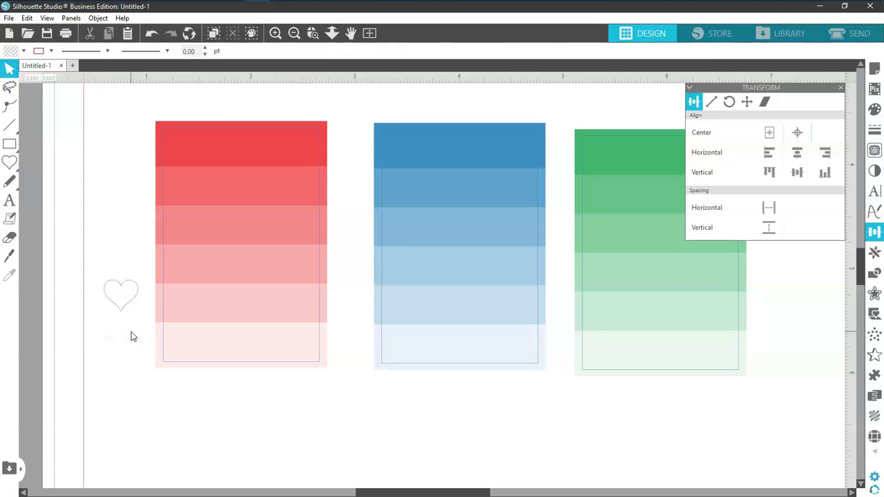
# Step: Fill the heart with white and place it at the left end of the darkest red strip, inside the cut rectangle
pyautogui.click(125, 306)
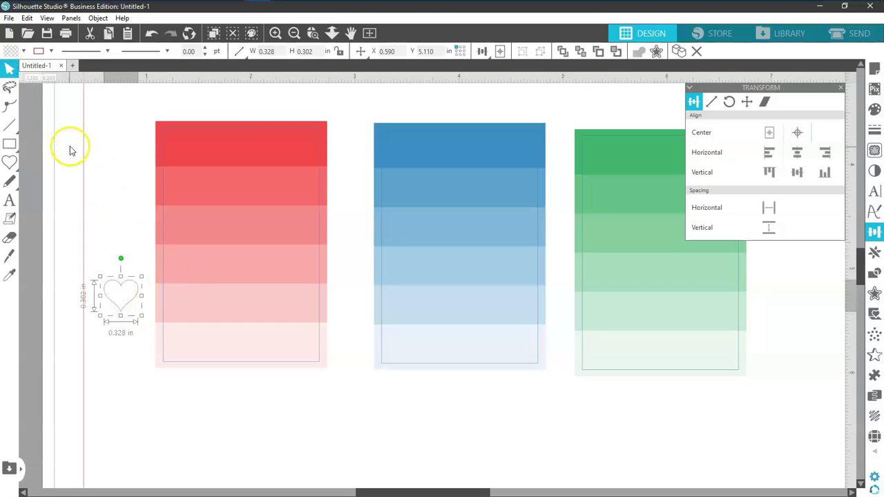
pyautogui.click(24, 52)
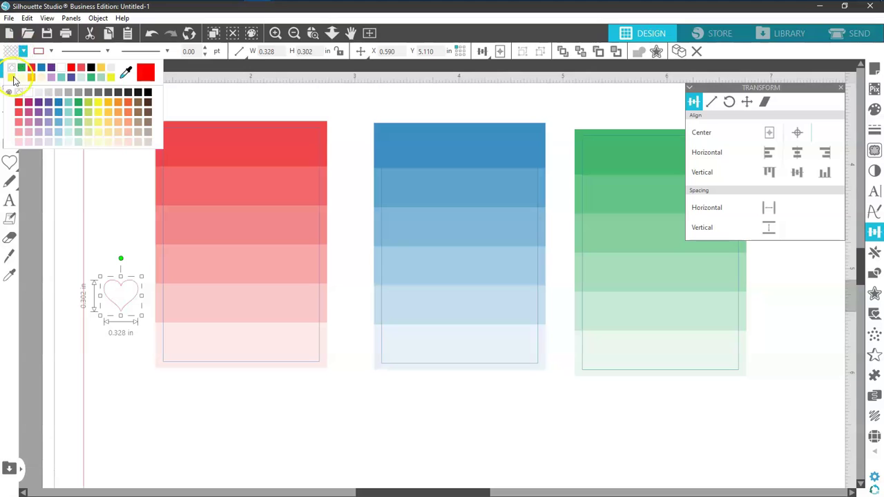
pyautogui.click(29, 96)
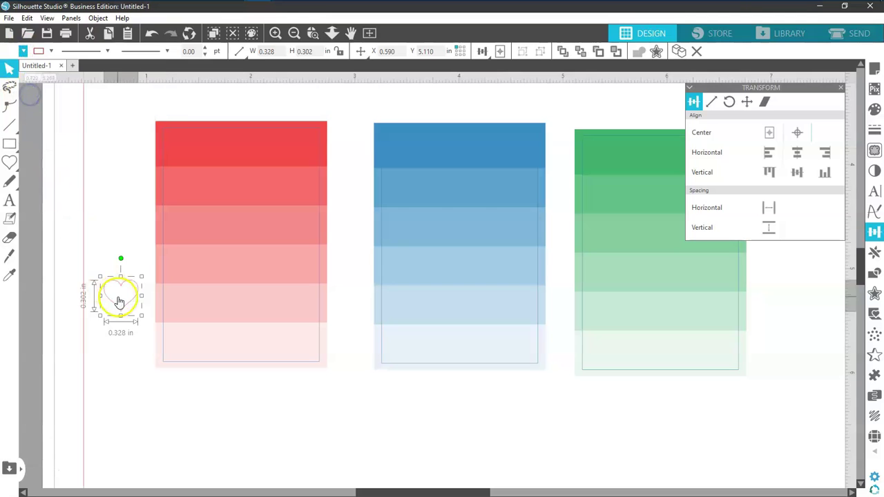
pyautogui.moveTo(123, 299); pyautogui.dragTo(188, 158)
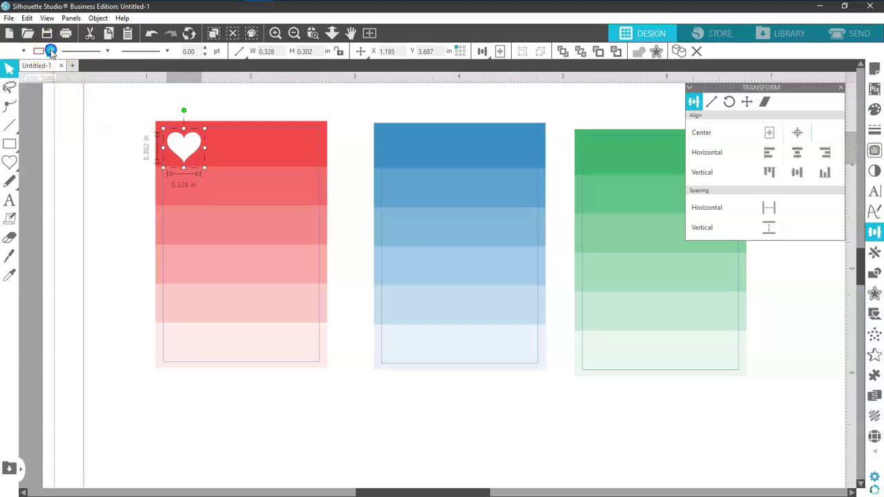
# Step: Set the white heart's line color to transparent and nudge the heart slightly to the right
pyautogui.click(51, 51)
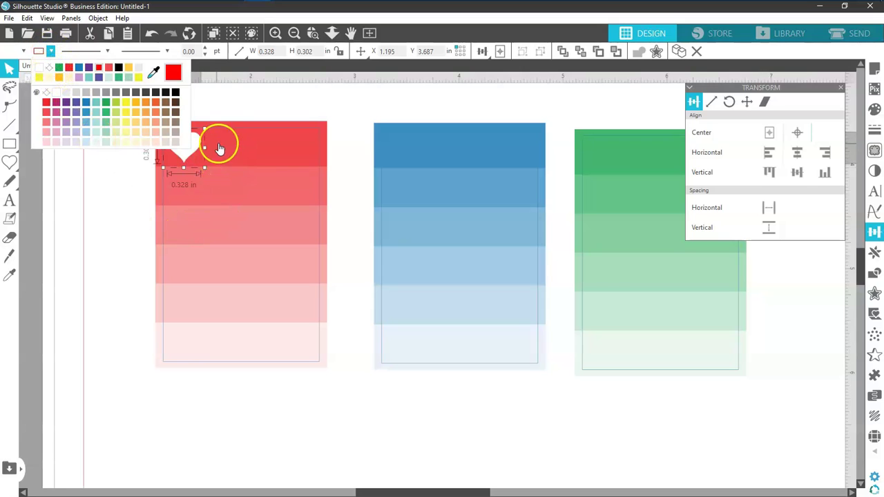
pyautogui.click(190, 237)
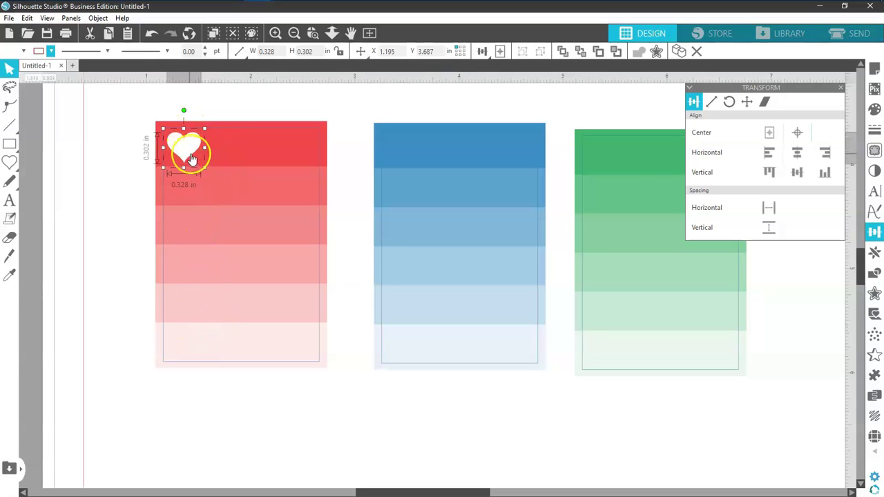
pyautogui.click(51, 52)
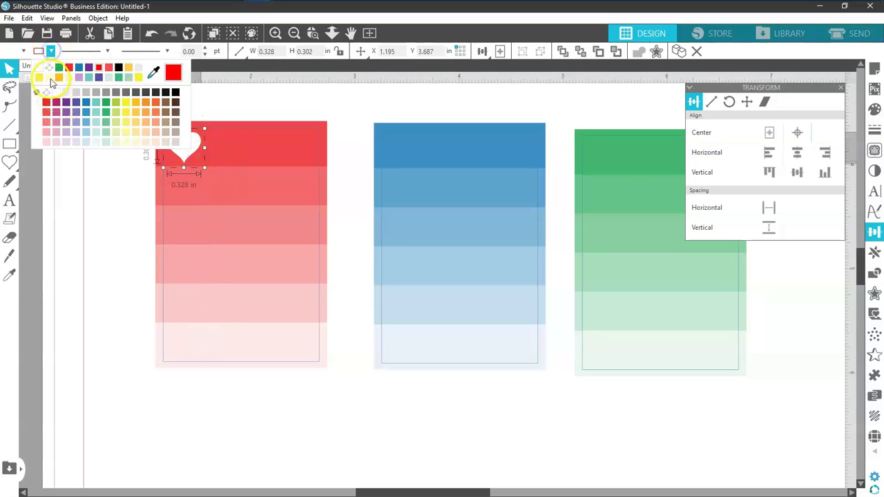
pyautogui.click(48, 69)
pyautogui.click(96, 160)
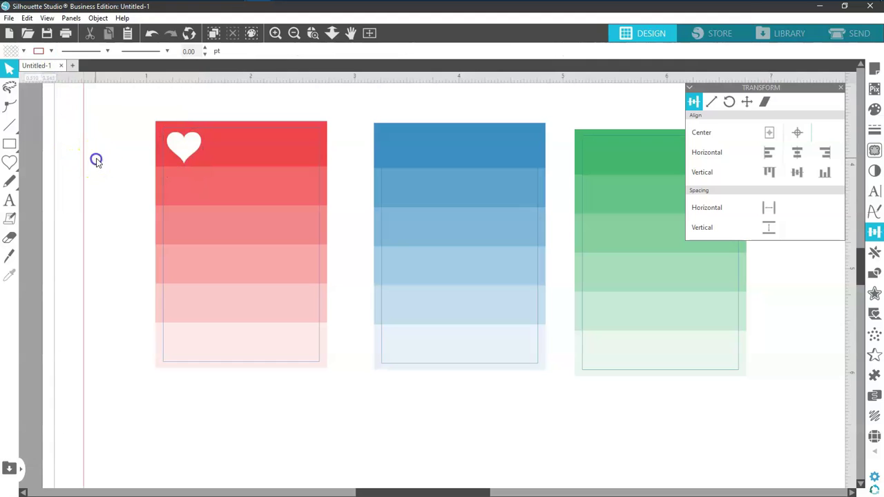
pyautogui.moveTo(184, 149)
pyautogui.mouseDown()
pyautogui.moveTo(139, 187)
pyautogui.moveTo(30, 192)
pyautogui.moveTo(176, 155)
pyautogui.moveTo(115, 196)
pyautogui.moveTo(46, 221)
pyautogui.moveTo(44, 209)
pyautogui.moveTo(189, 149)
pyautogui.mouseUp()
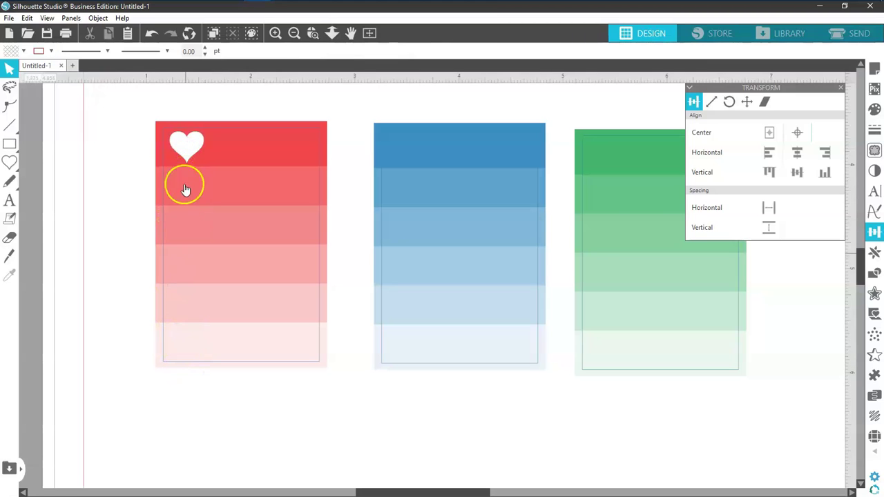
# Step: Replicate the heart downward five times and move the lowest copy onto the palest red strip
pyautogui.click(187, 145)
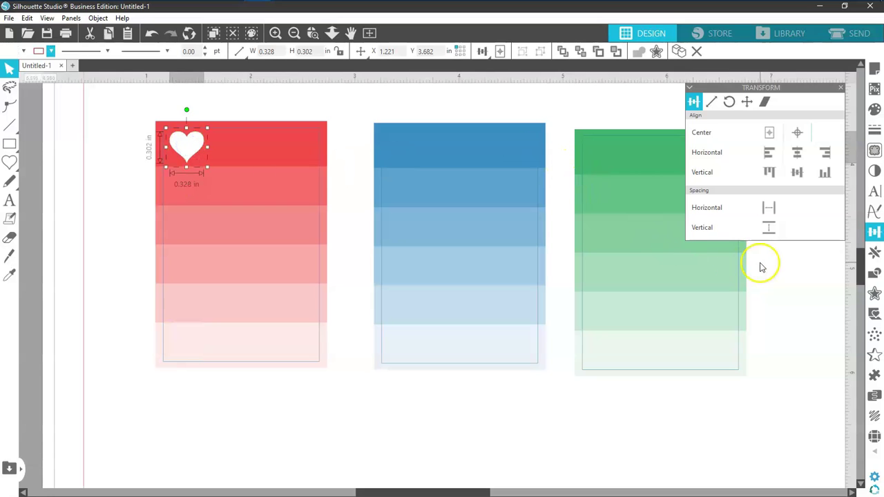
pyautogui.click(874, 252)
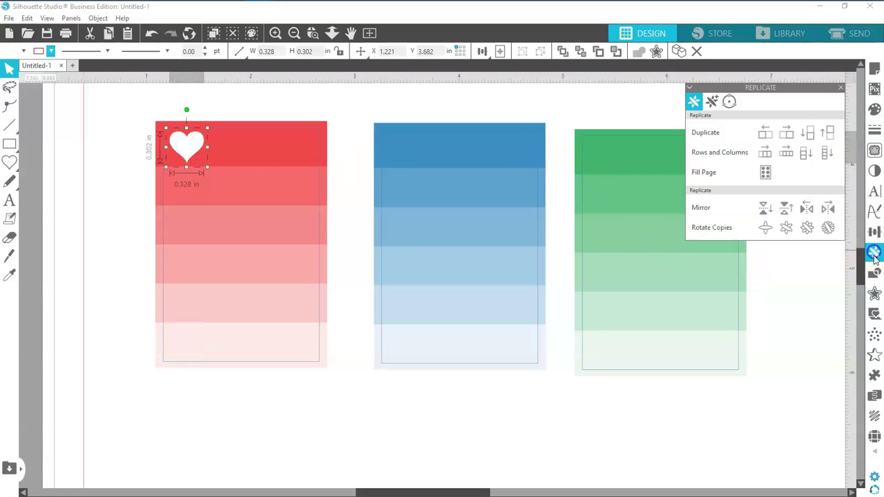
pyautogui.click(809, 136)
pyautogui.click(809, 136)
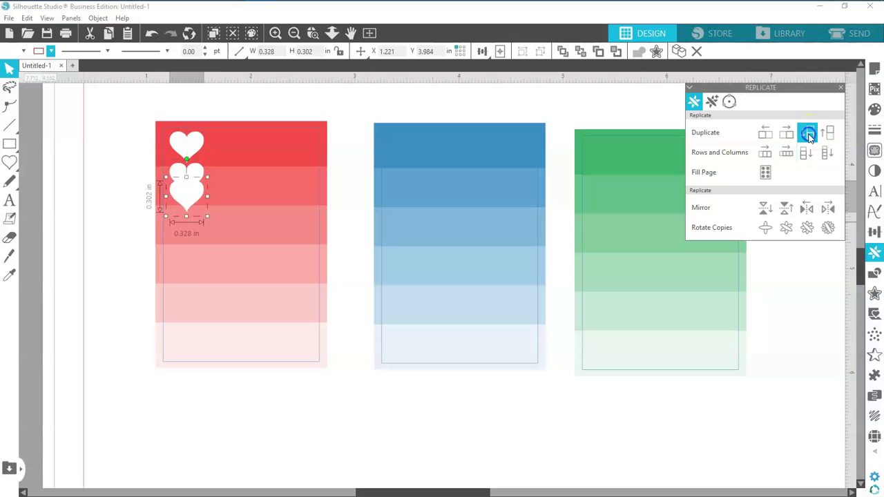
pyautogui.click(810, 137)
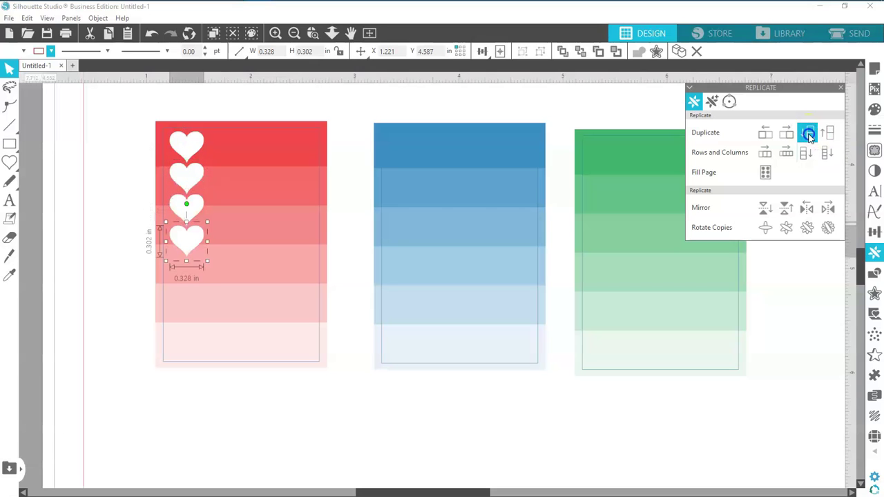
pyautogui.click(809, 136)
pyautogui.click(808, 136)
pyautogui.click(247, 402)
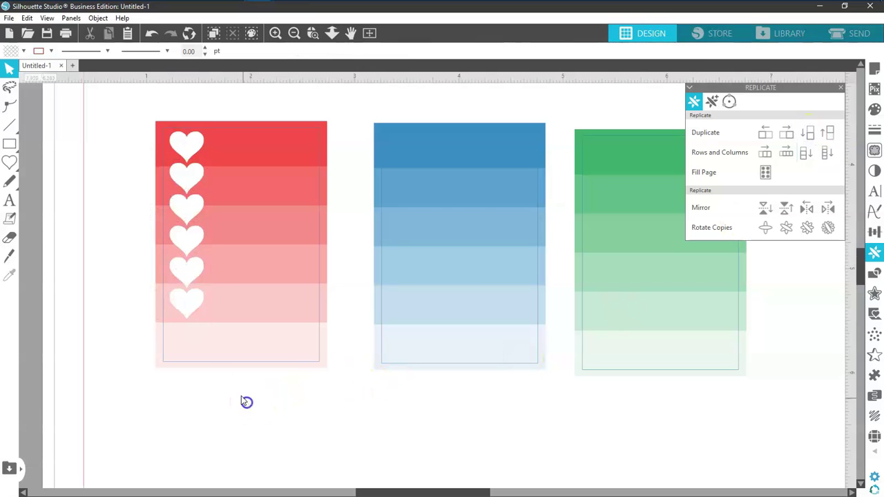
pyautogui.moveTo(187, 310); pyautogui.dragTo(188, 353)
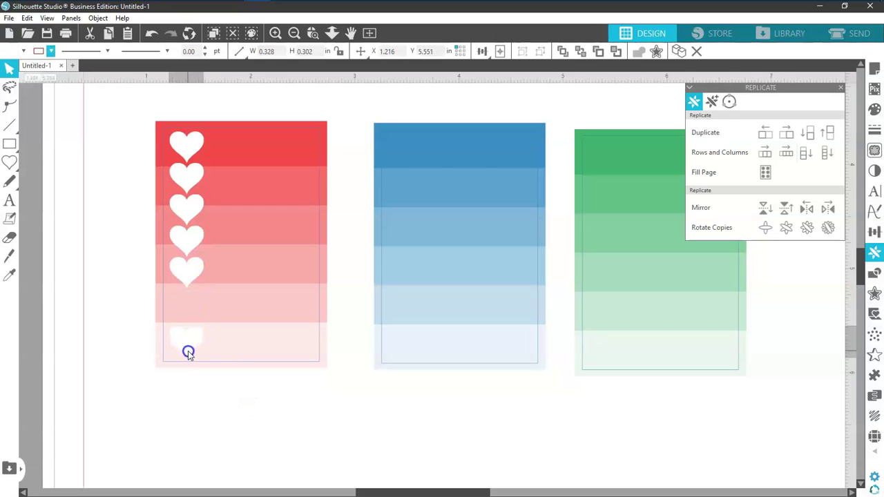
pyautogui.moveTo(188, 353); pyautogui.dragTo(188, 351)
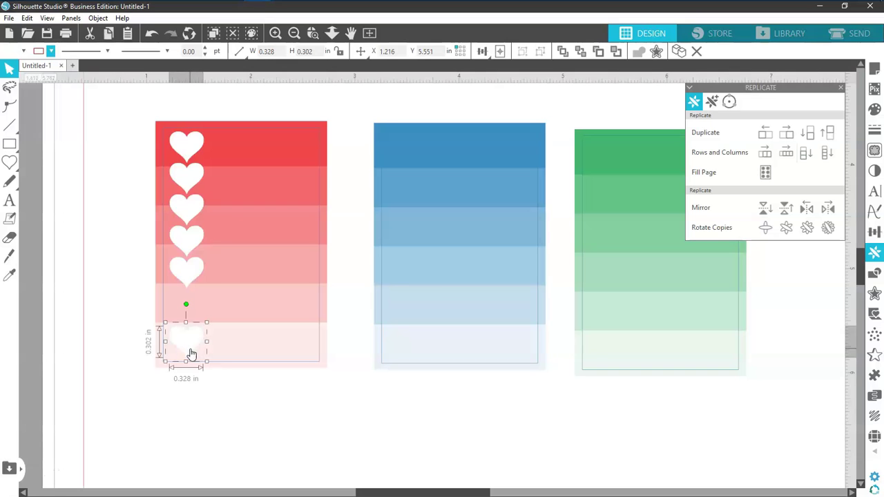
# Step: Align the centers of the six hearts horizontally and space them evenly in the vertical direction
pyautogui.keyDown('shift'); pyautogui.click(184, 274); pyautogui.keyUp('shift')
pyautogui.keyDown('shift'); pyautogui.click(185, 250); pyautogui.keyUp('shift')
pyautogui.keyDown('shift'); pyautogui.click(186, 216); pyautogui.keyUp('shift')
pyautogui.keyDown('shift'); pyautogui.click(186, 176); pyautogui.keyUp('shift')
pyautogui.keyDown('shift'); pyautogui.click(188, 146); pyautogui.keyUp('shift')
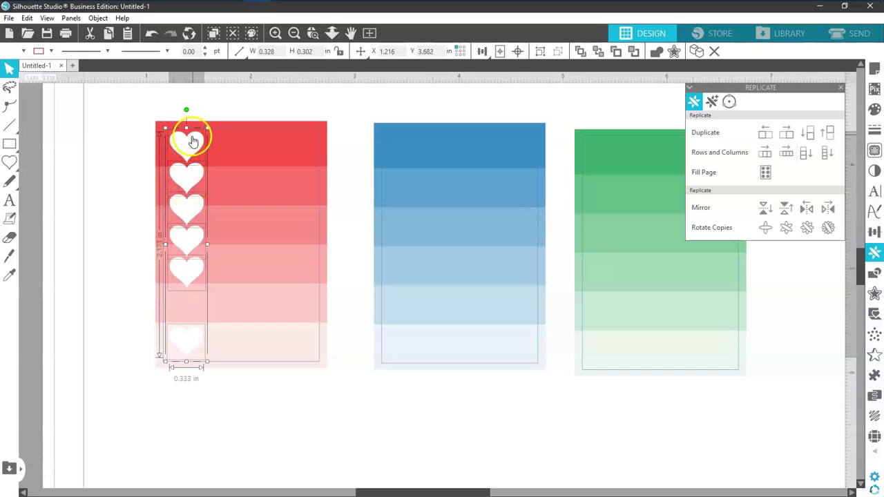
pyautogui.keyDown('shift'); pyautogui.click(184, 281); pyautogui.keyUp('shift')
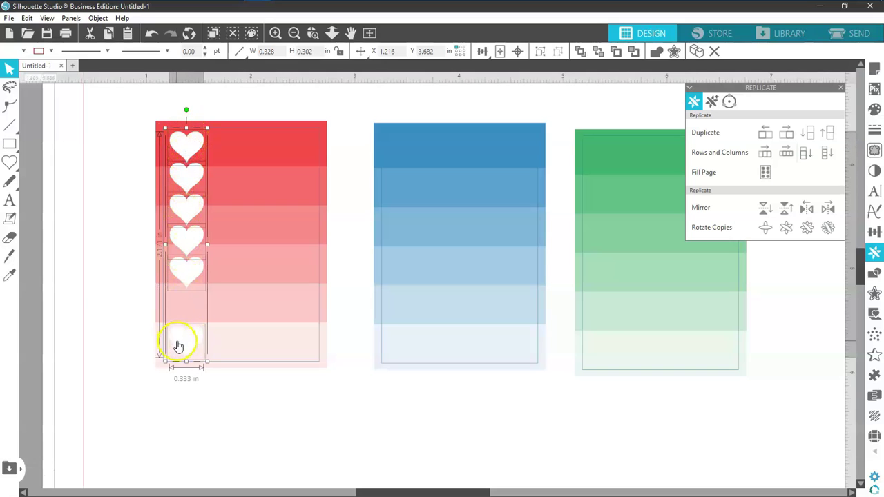
pyautogui.click(877, 236)
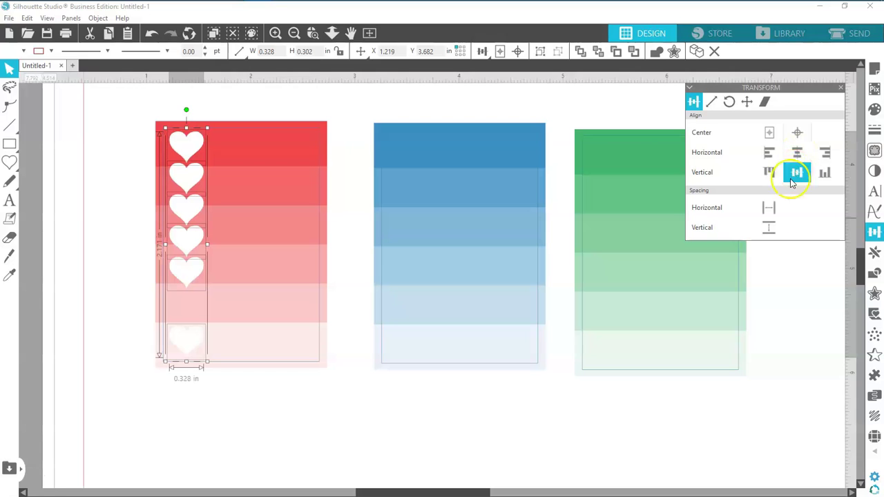
pyautogui.click(766, 230)
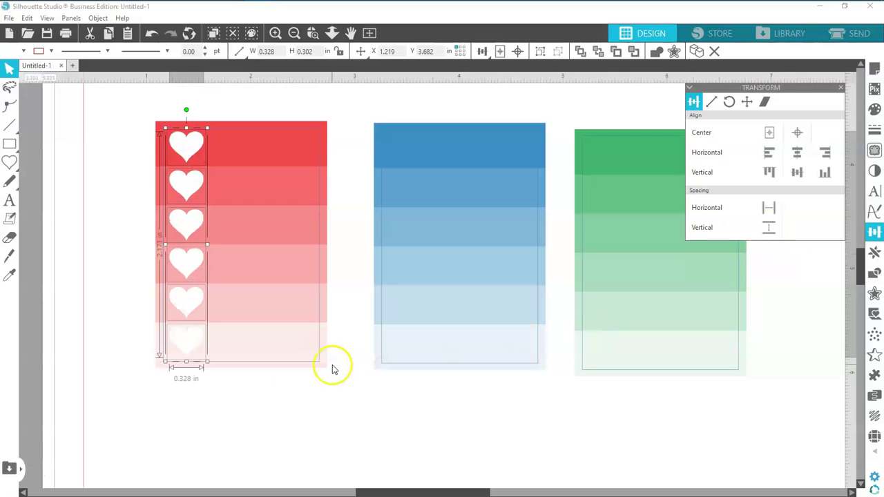
pyautogui.click(221, 425)
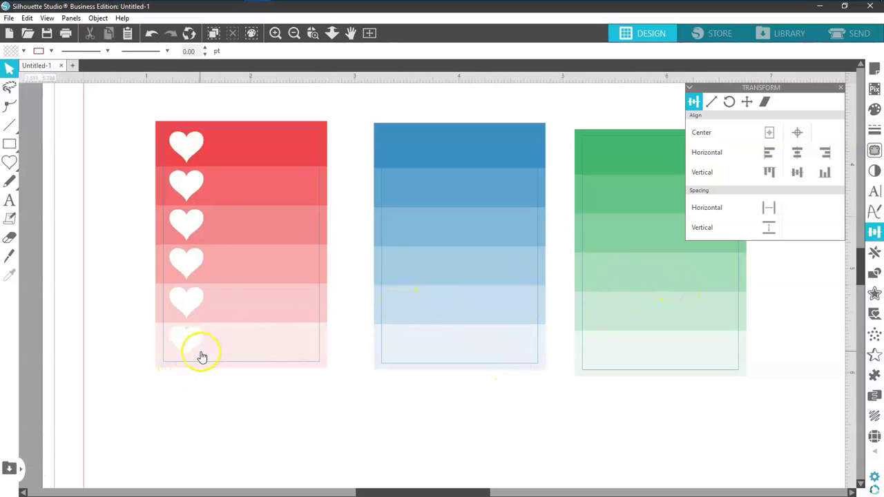
# Step: Group the six white hearts on the red design
pyautogui.moveTo(191, 351); pyautogui.dragTo(190, 141)
pyautogui.rightClick(190, 141)
pyautogui.click(216, 320)
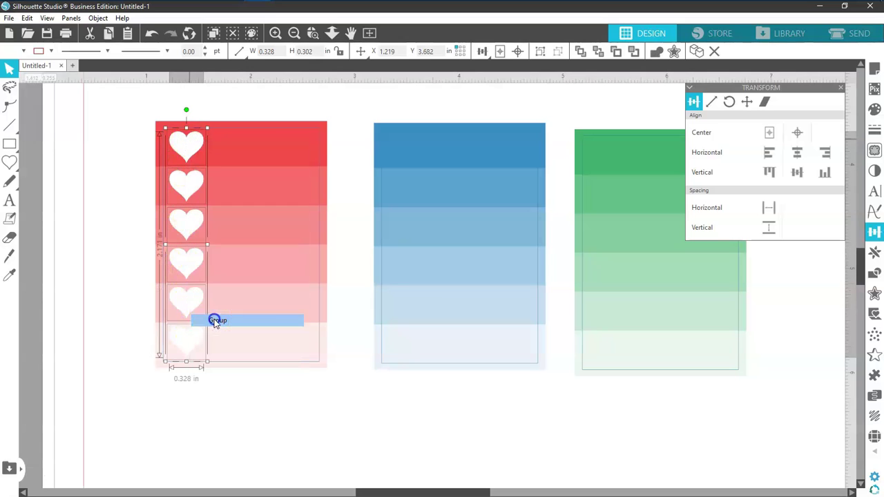
# Step: Duplicate the heart group onto the left ends of the blue strips and of the green strips
pyautogui.rightClick(187, 336)
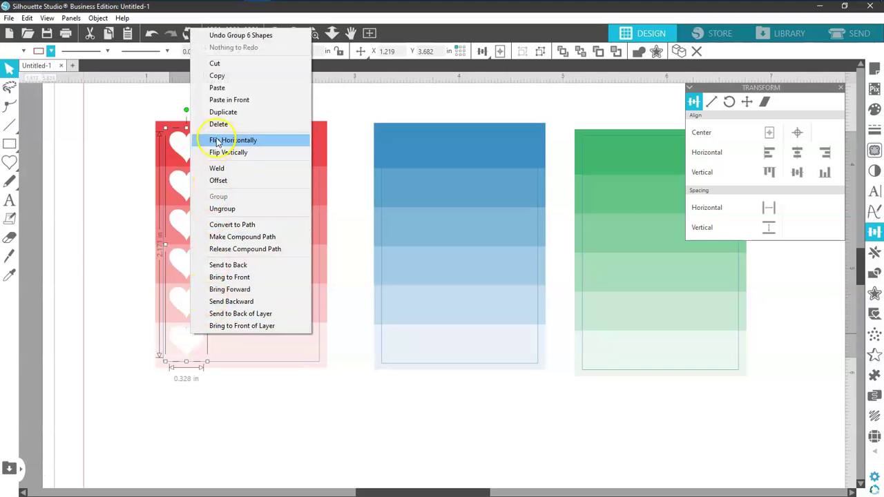
pyautogui.click(223, 112)
pyautogui.moveTo(203, 229); pyautogui.dragTo(407, 233)
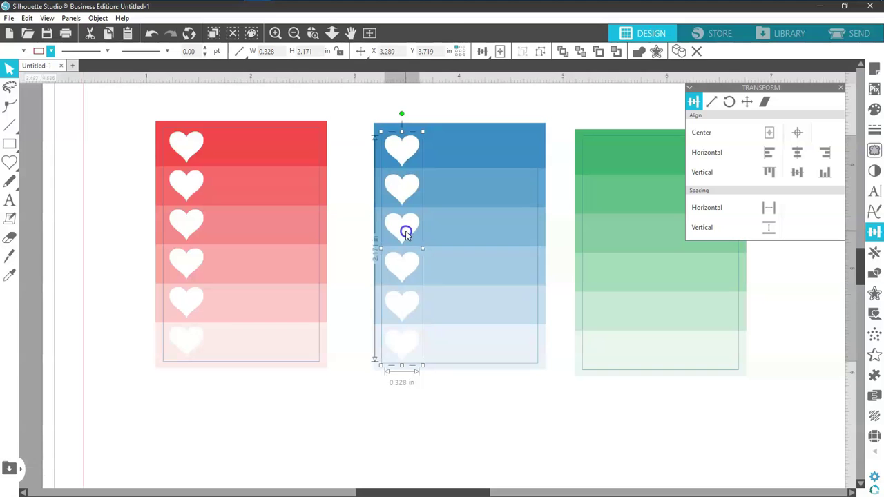
pyautogui.rightClick(405, 235)
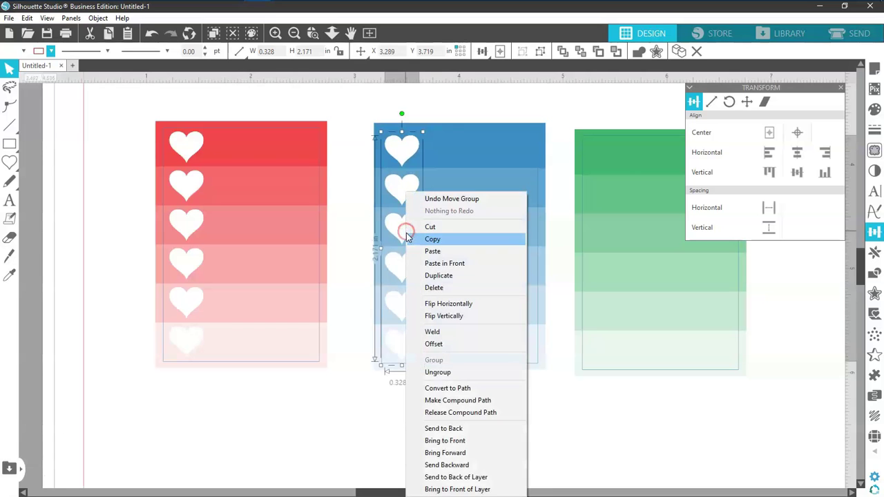
pyautogui.click(435, 279)
pyautogui.moveTo(416, 231); pyautogui.dragTo(612, 241)
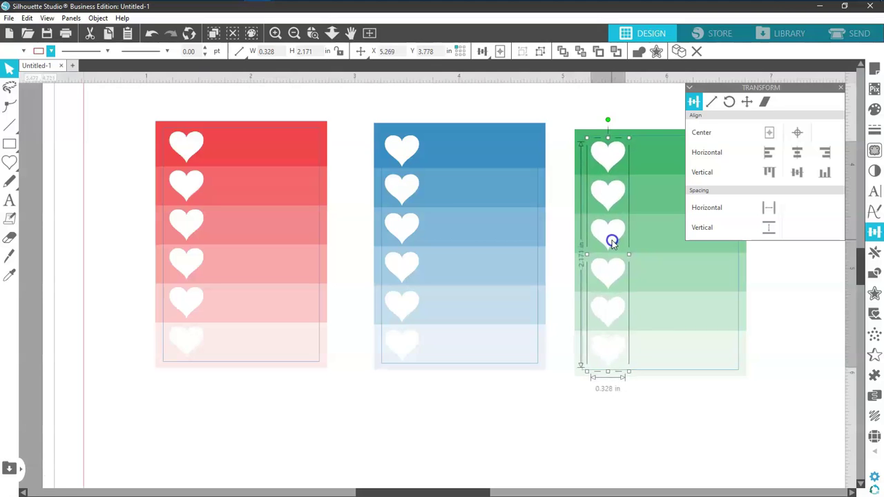
pyautogui.click(578, 392)
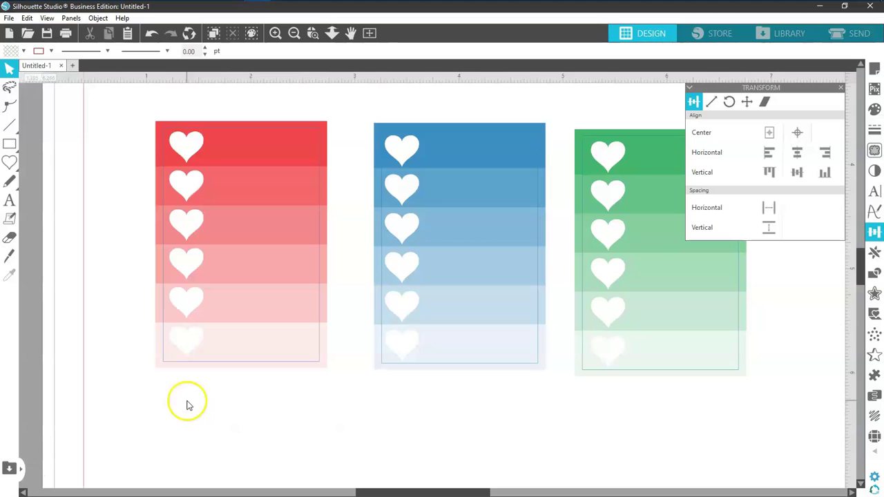
# Step: Shift the white heart group on the blue design slightly to the right
pyautogui.click(9, 162)
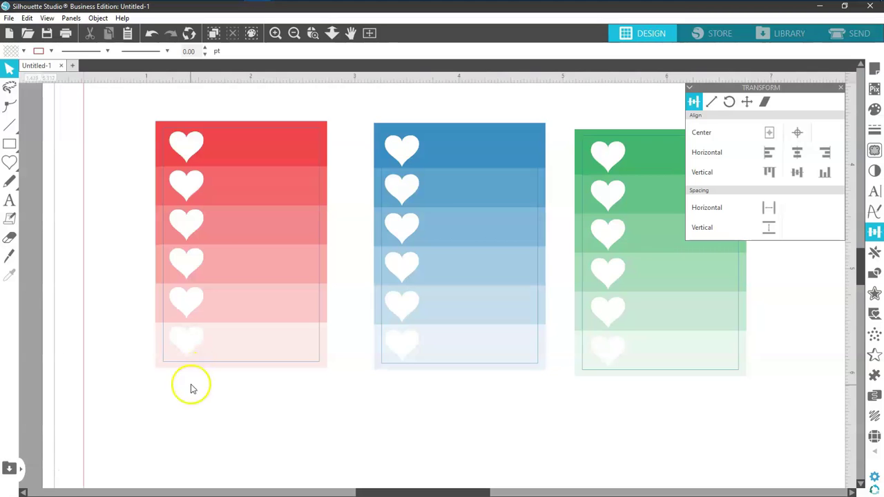
pyautogui.click(186, 339)
pyautogui.click(411, 348)
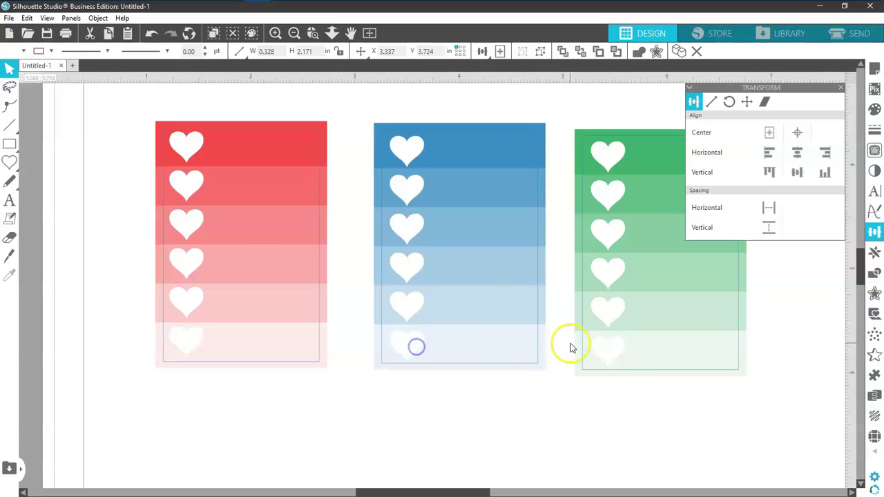
# Step: Group the green design with its hearts and cut rectangle, and do the same for the blue design
pyautogui.click(611, 359)
pyautogui.click(610, 387)
pyautogui.click(608, 361)
pyautogui.rightClick(605, 364)
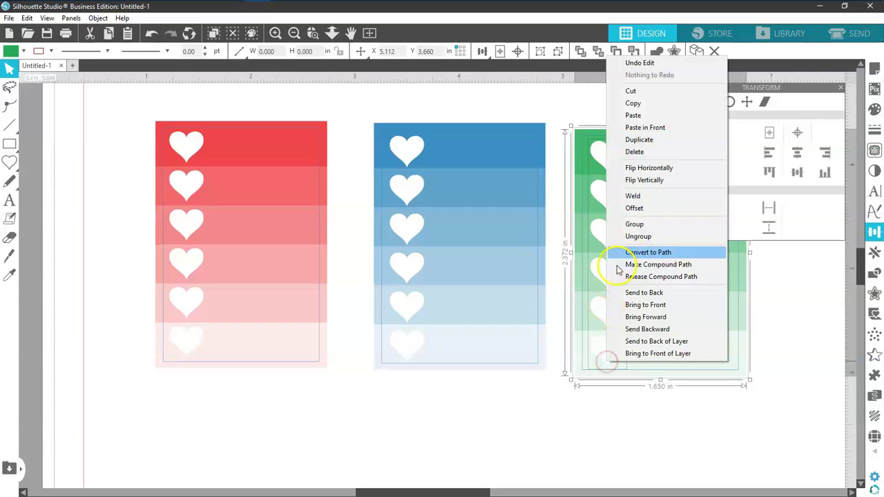
pyautogui.click(608, 224)
pyautogui.click(405, 351)
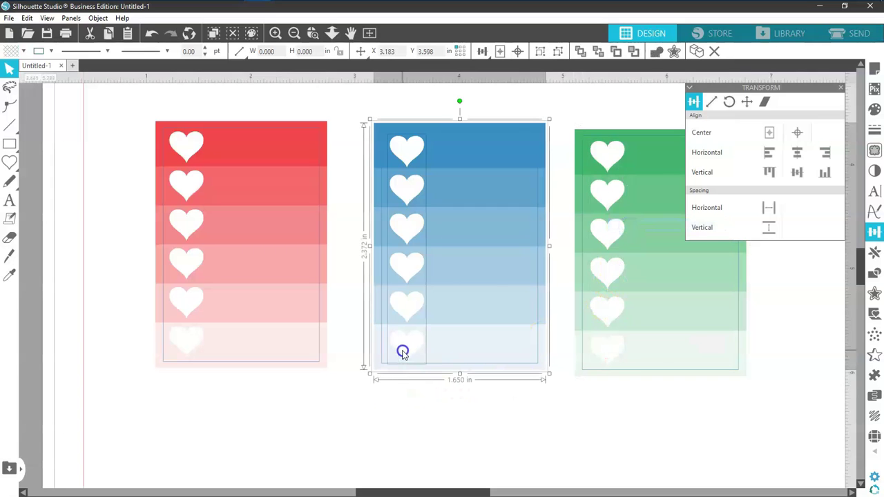
pyautogui.rightClick(403, 351)
pyautogui.click(431, 215)
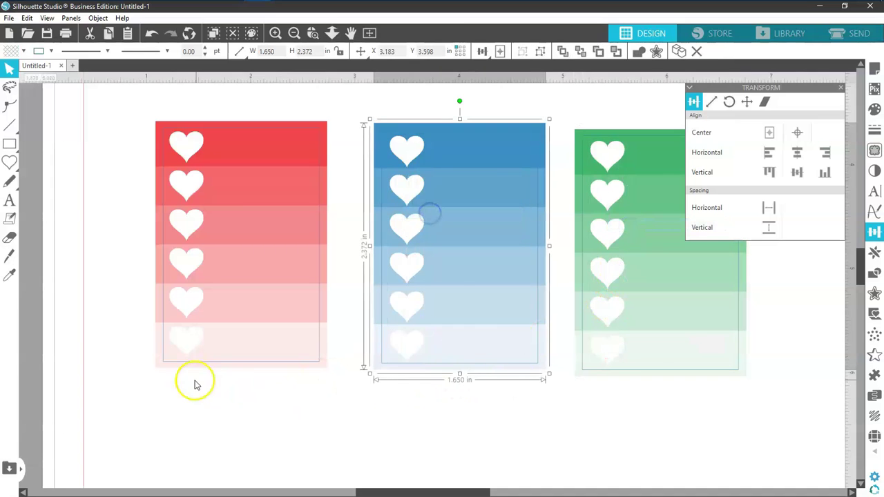
# Step: Group the red strips with their hearts and cut rectangle, and move the group slightly down and to the right
pyautogui.click(190, 351)
pyautogui.rightClick(191, 352)
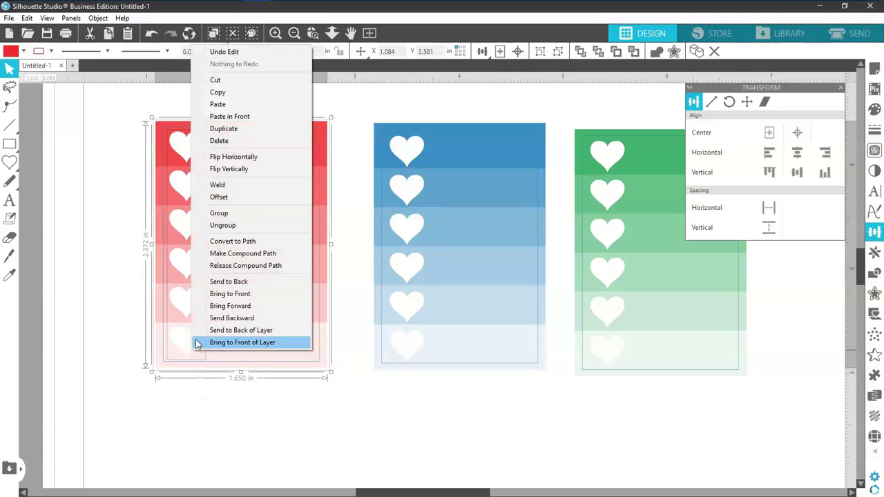
pyautogui.click(196, 336)
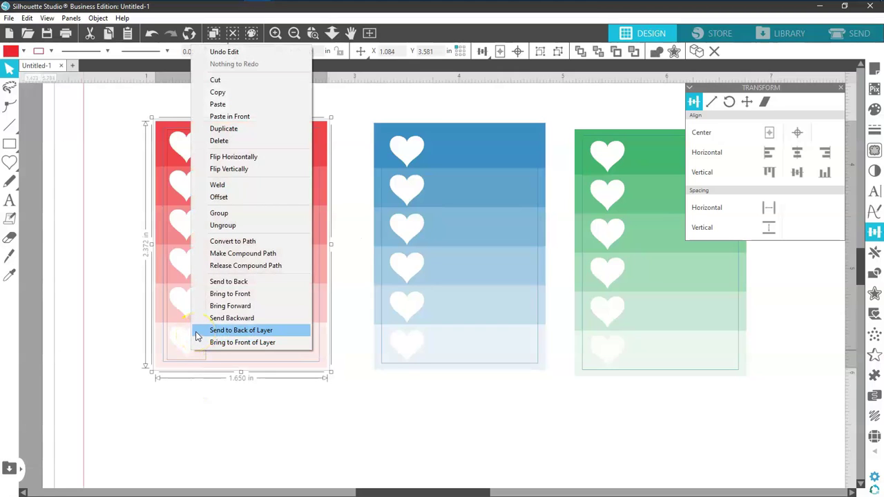
pyautogui.click(210, 213)
pyautogui.click(183, 409)
pyautogui.moveTo(192, 358)
pyautogui.mouseDown()
pyautogui.moveTo(228, 360)
pyautogui.moveTo(191, 375)
pyautogui.moveTo(198, 362)
pyautogui.mouseUp()
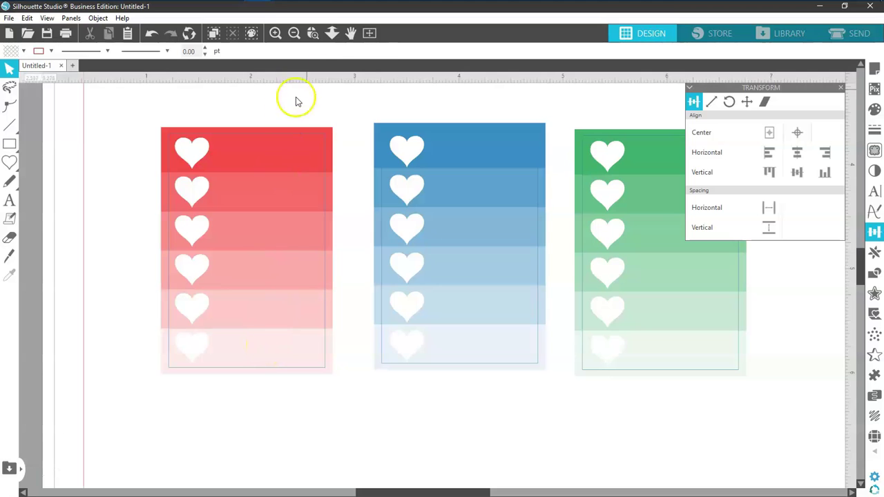
# Step: Arrange the red, blue and green designs side by side in a row along the top of the page's cut area
pyautogui.click(369, 33)
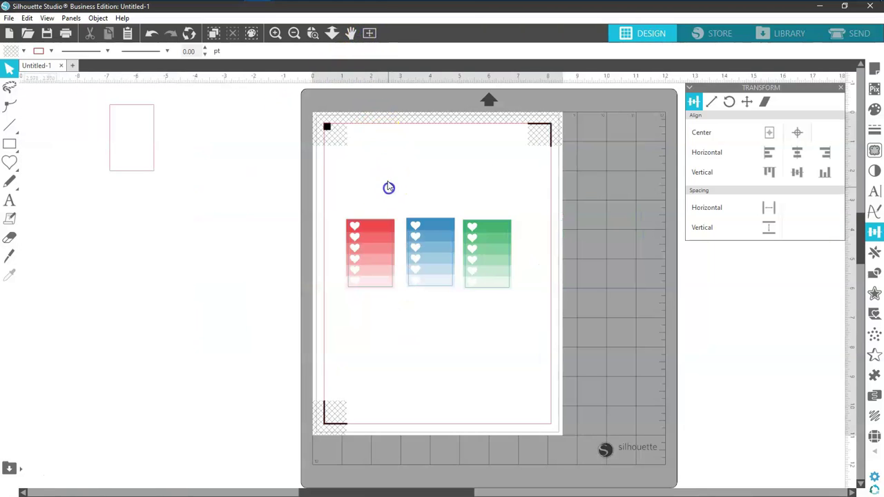
pyautogui.moveTo(347, 302); pyautogui.dragTo(482, 298)
pyautogui.moveTo(375, 285); pyautogui.dragTo(377, 194)
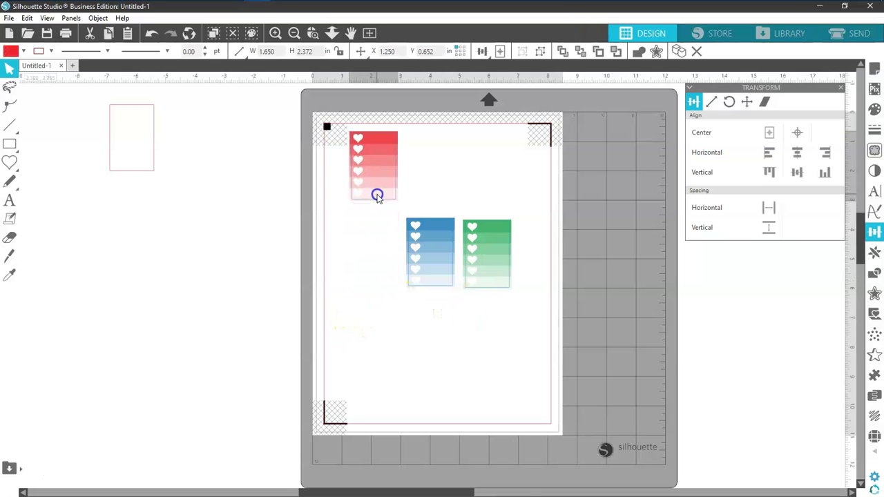
pyautogui.moveTo(436, 271); pyautogui.dragTo(423, 177)
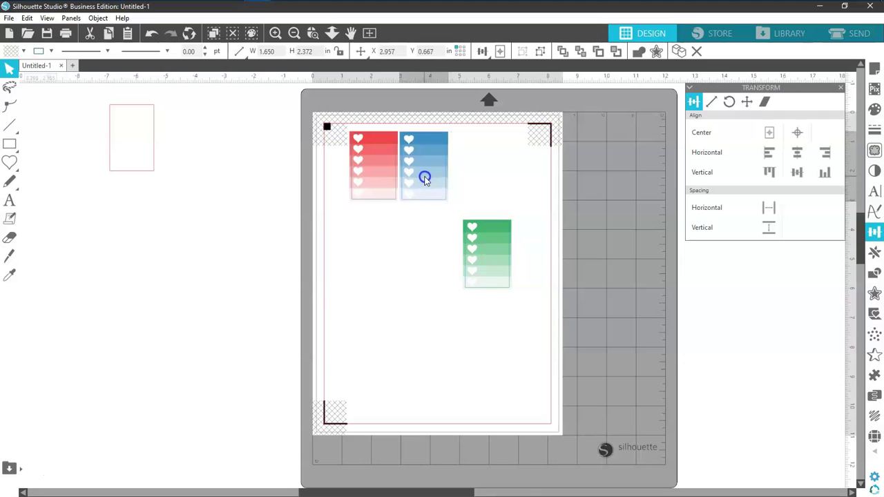
pyautogui.moveTo(475, 253); pyautogui.dragTo(488, 176)
# Step: Duplicate the green design and place the copy in the open area below the row
pyautogui.rightClick(489, 176)
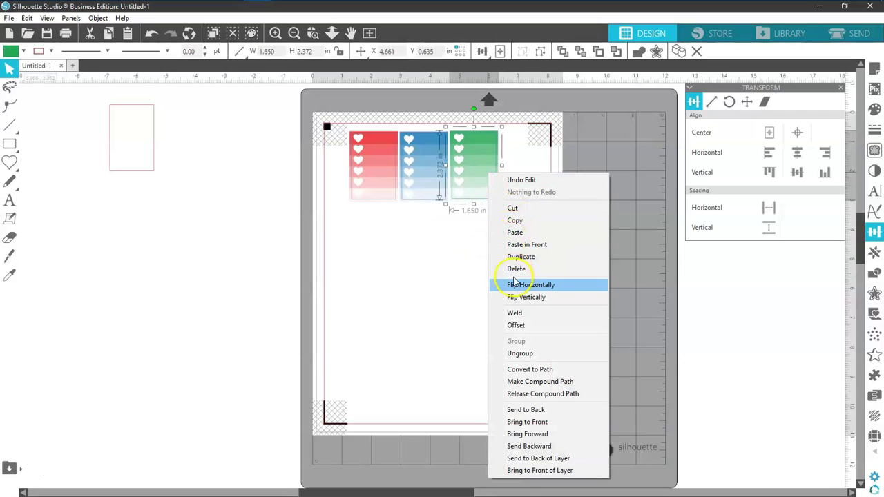
pyautogui.click(517, 254)
pyautogui.moveTo(483, 196); pyautogui.dragTo(468, 332)
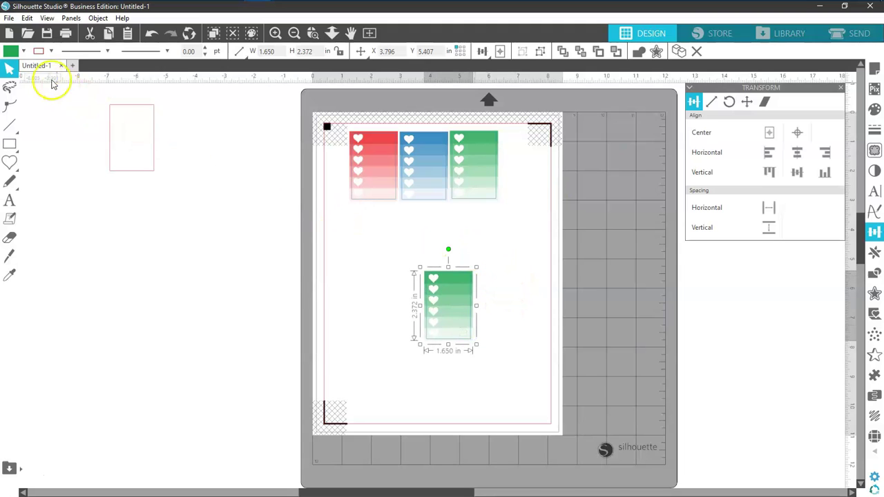
# Step: Try to recolor the whole grouped green copy with a violet fill
pyautogui.click(22, 51)
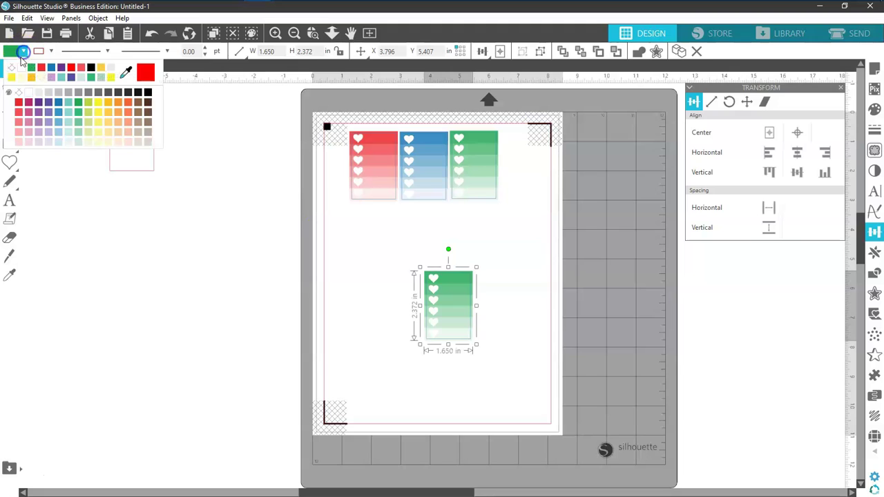
pyautogui.click(52, 107)
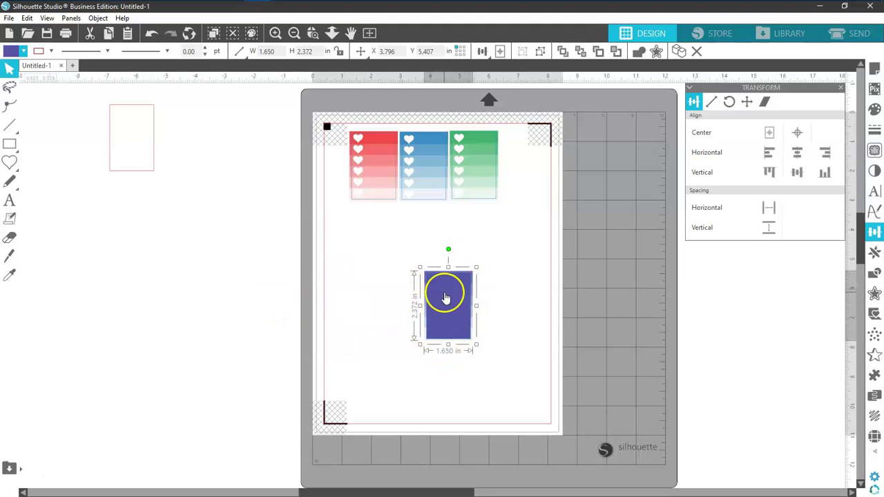
pyautogui.click(275, 34)
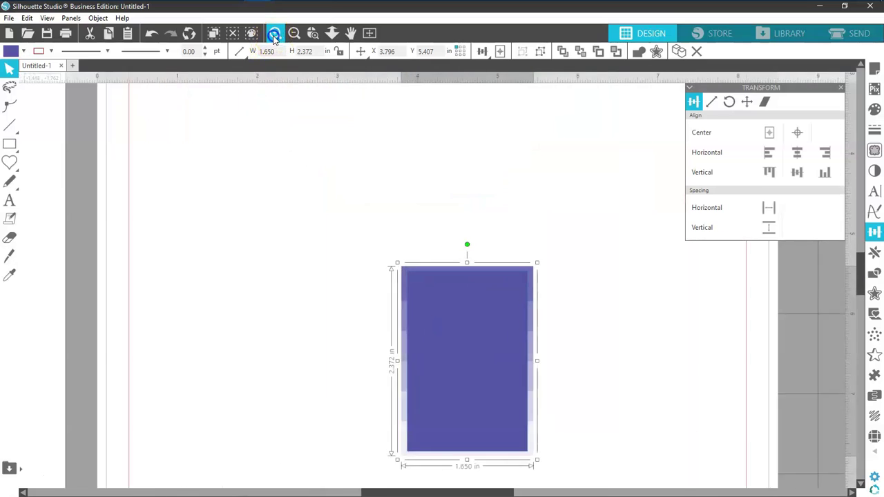
pyautogui.click(315, 214)
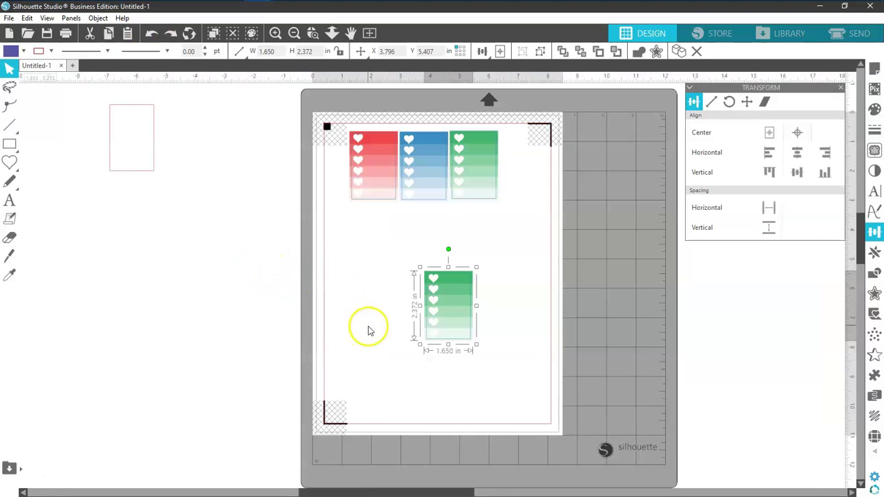
# Step: Ungroup the green copy and deselect its parts
pyautogui.click(275, 33)
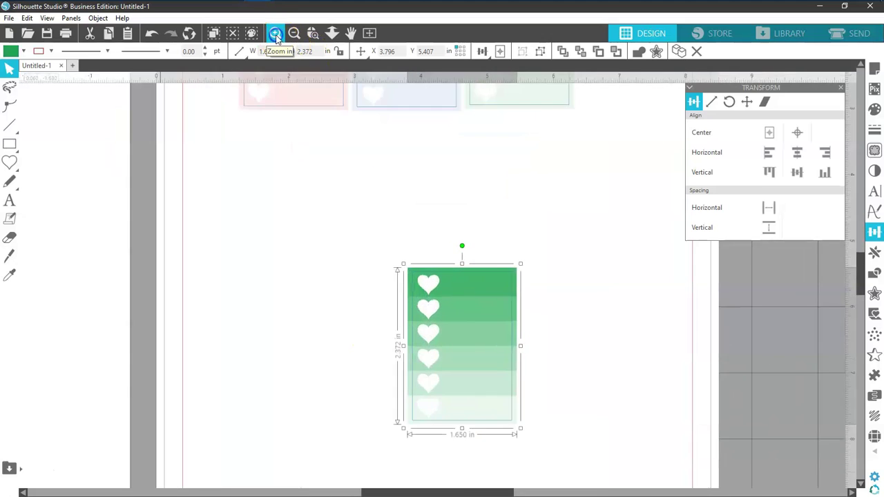
pyautogui.click(275, 34)
pyautogui.click(296, 173)
pyautogui.scroll(-3, 300, 178)
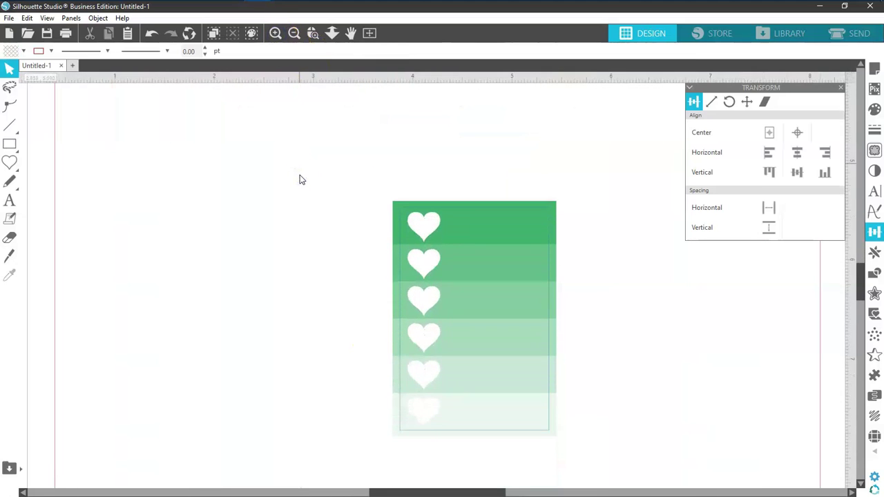
pyautogui.scroll(-2, 300, 178)
pyautogui.click(443, 220)
pyautogui.rightClick(460, 216)
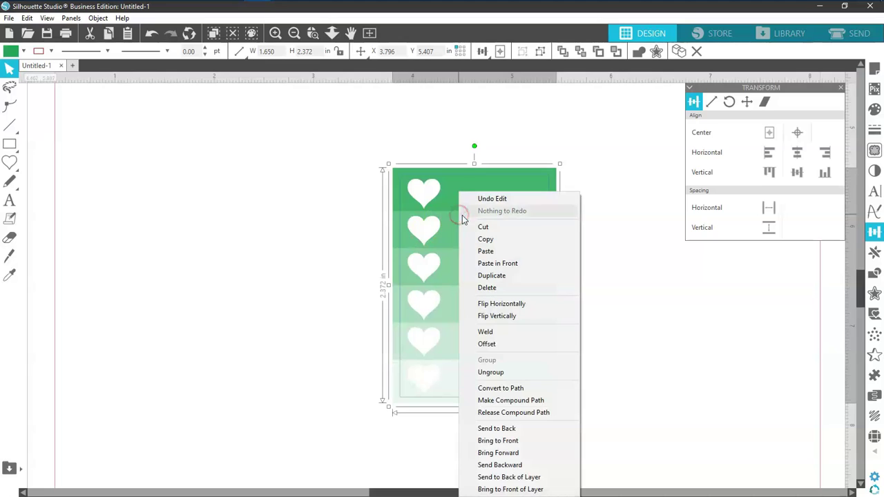
pyautogui.click(491, 372)
pyautogui.click(355, 328)
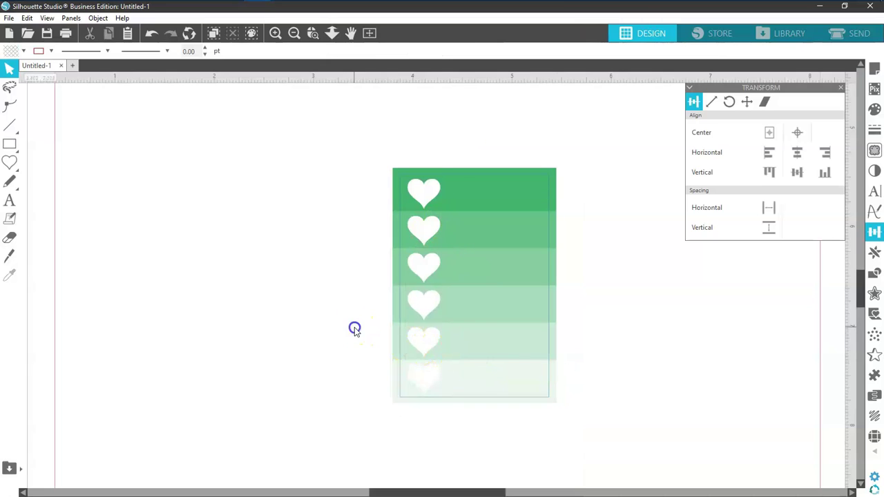
# Step: Try a purple fill on the still-grouped green strips and cut rectangle, and undo it
pyautogui.click(515, 240)
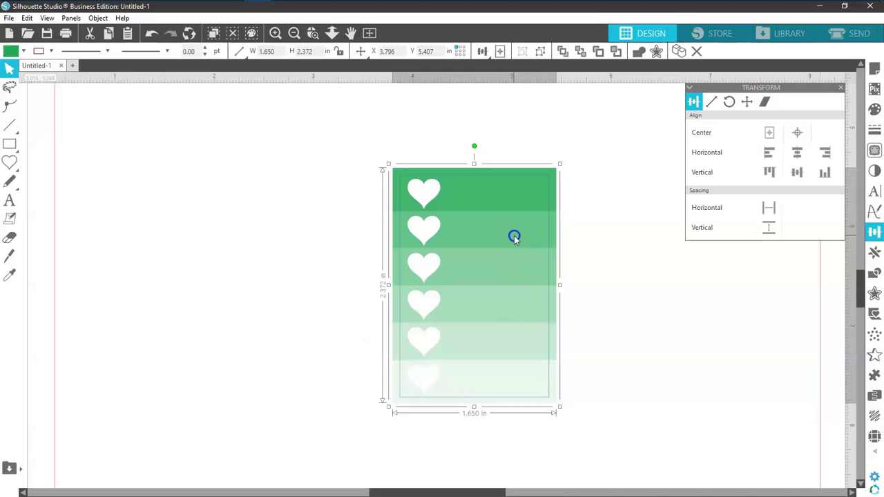
pyautogui.click(25, 52)
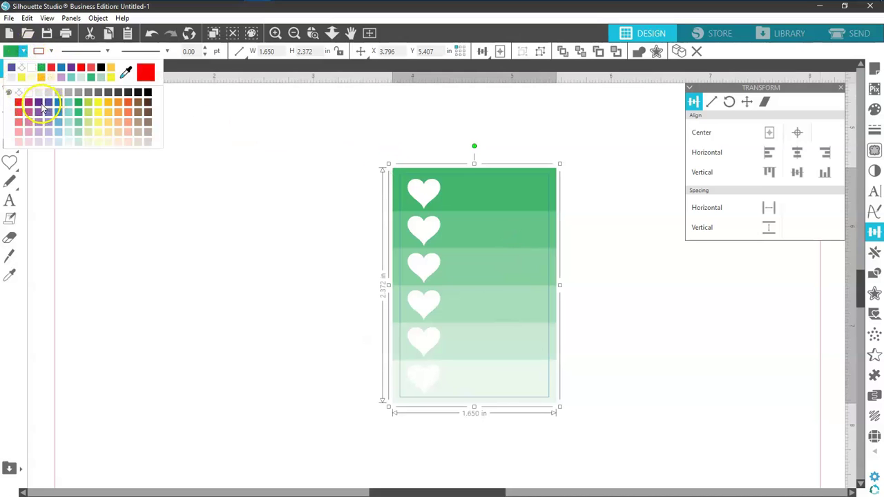
pyautogui.click(39, 104)
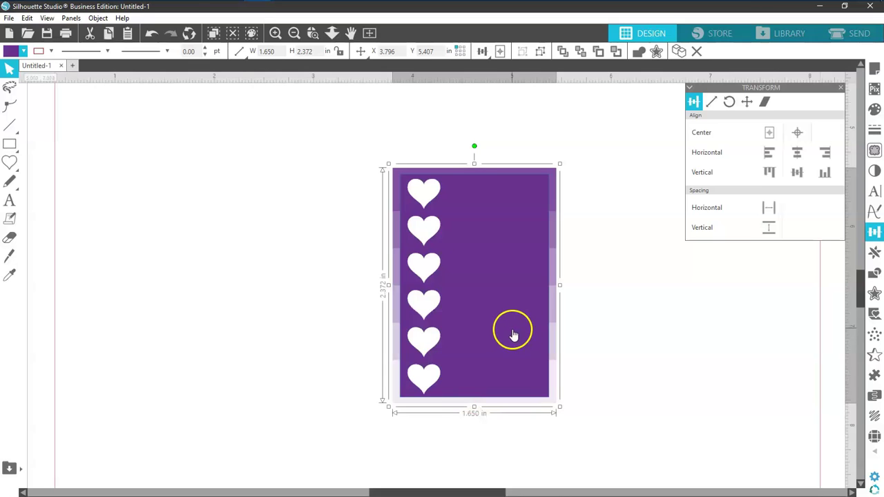
pyautogui.click(150, 35)
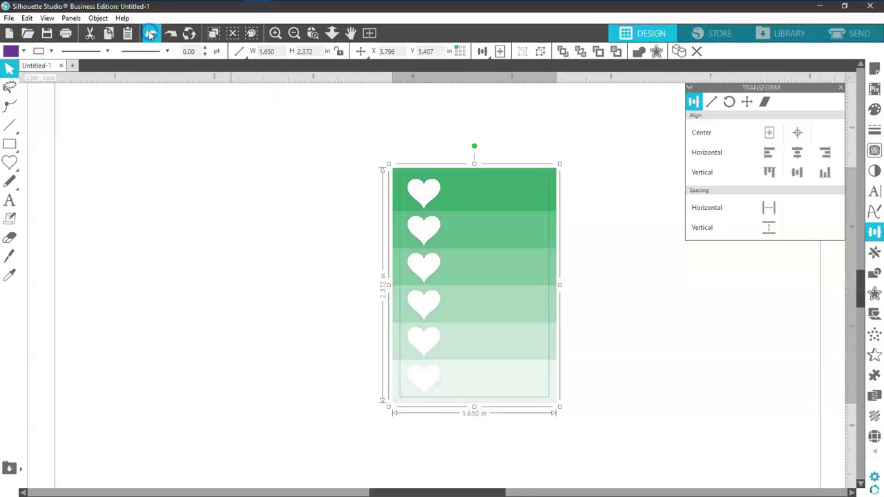
pyautogui.click(231, 194)
# Step: Ungroup the copy's green strips from its cut rectangle
pyautogui.click(507, 207)
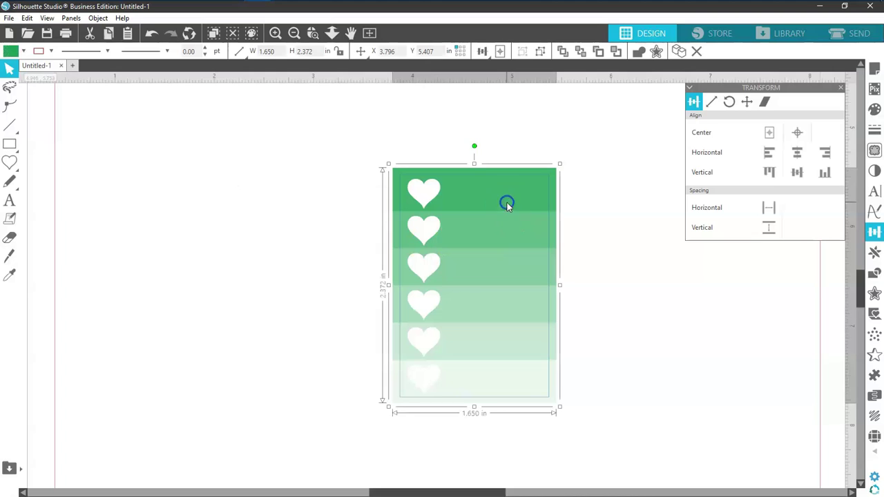
pyautogui.rightClick(508, 200)
pyautogui.click(544, 373)
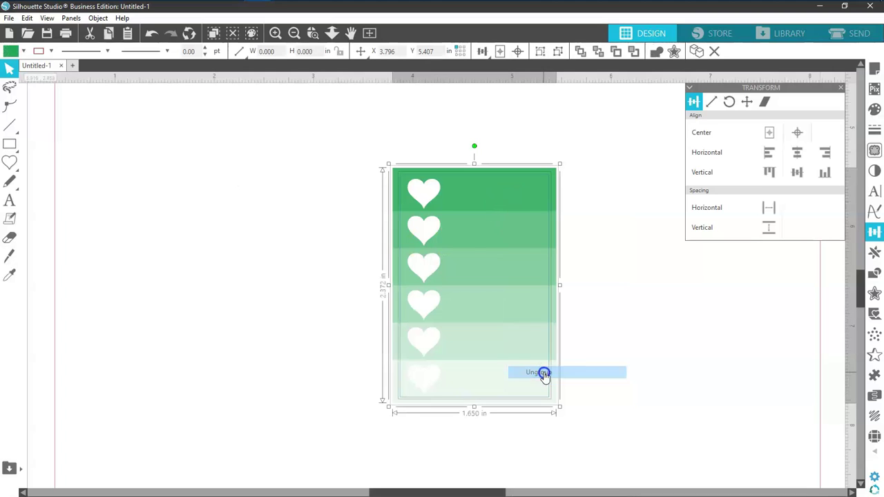
pyautogui.click(602, 312)
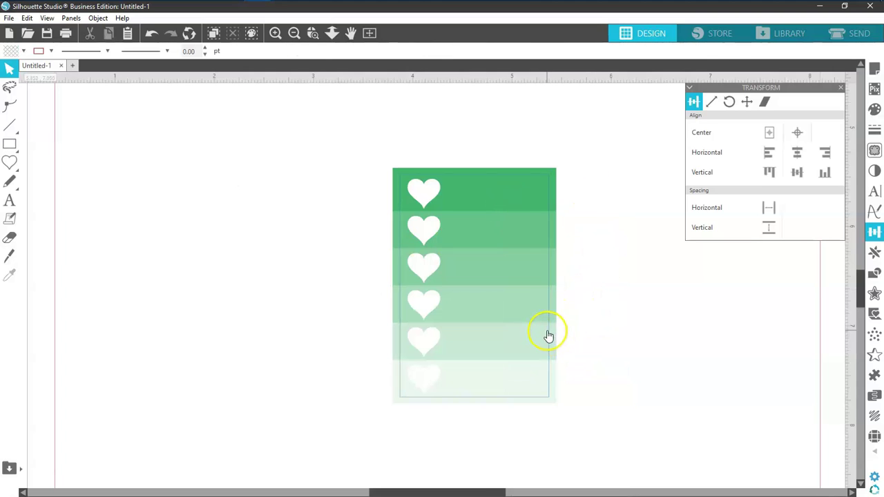
# Step: Fill only the green strips of the copy with dark purple
pyautogui.click(556, 207)
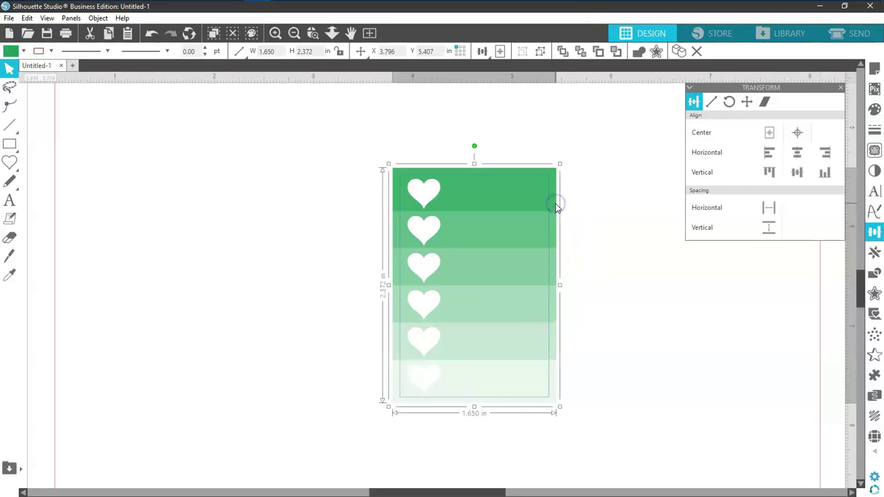
pyautogui.click(24, 51)
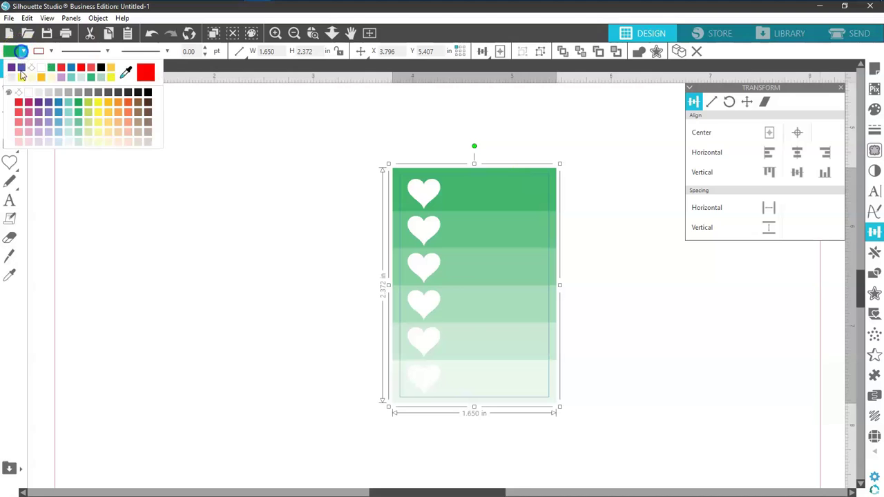
pyautogui.click(39, 105)
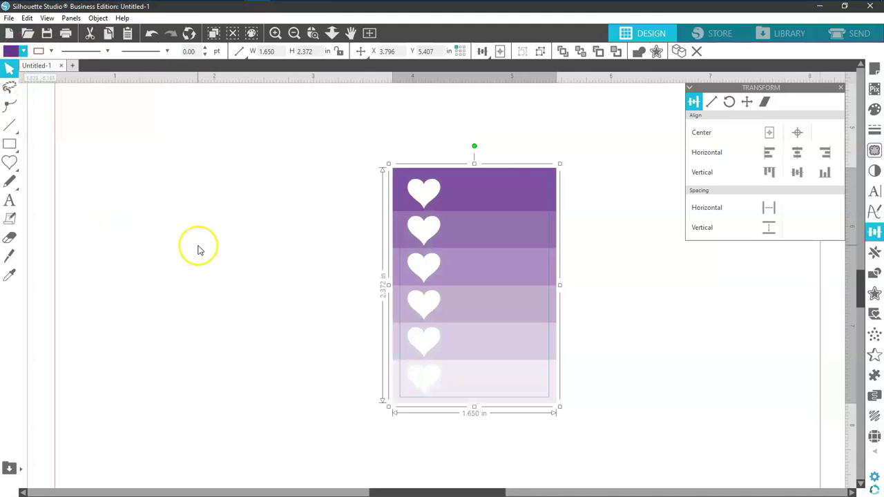
# Step: Duplicate the purple design with its hearts and cut rectangle, and place one set to the left of the other
pyautogui.moveTo(859, 303)
pyautogui.mouseDown()
pyautogui.moveTo(857, 266)
pyautogui.moveTo(850, 308)
pyautogui.mouseUp()
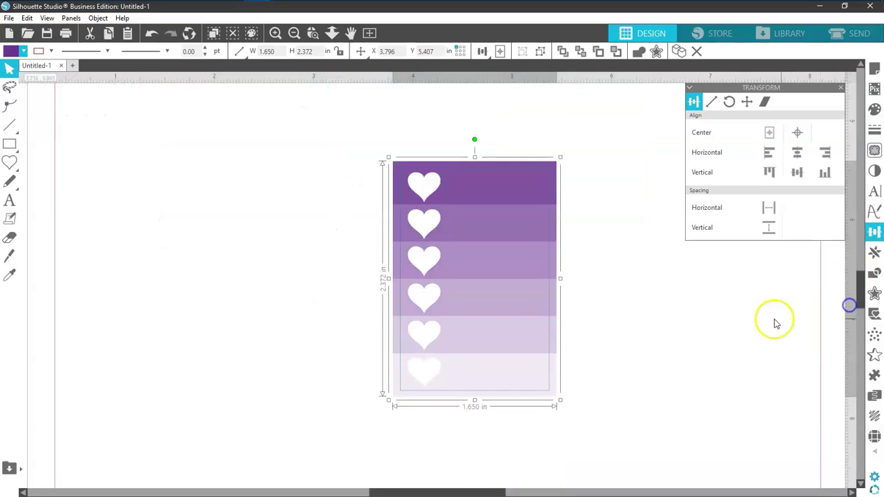
pyautogui.moveTo(595, 159); pyautogui.dragTo(382, 400)
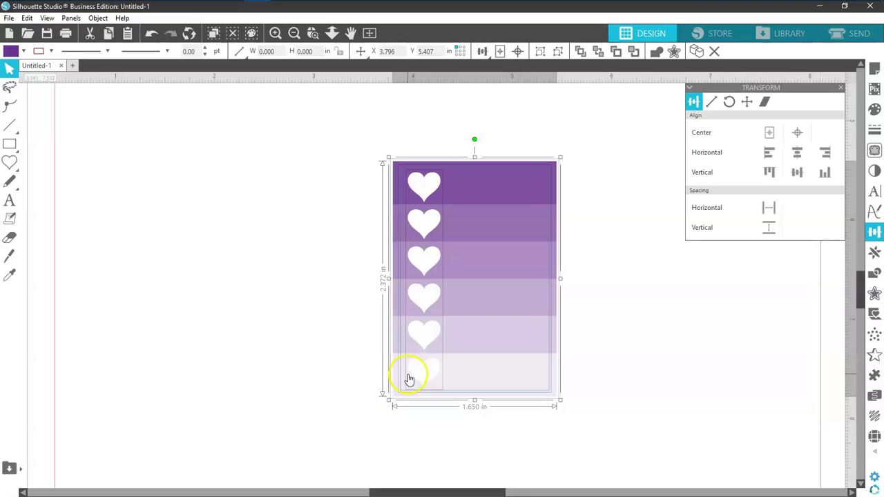
pyautogui.rightClick(409, 379)
pyautogui.click(441, 144)
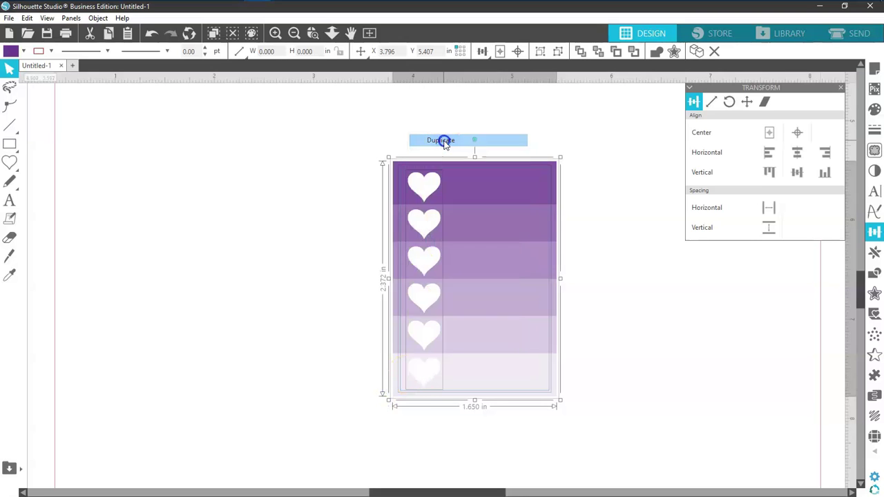
pyautogui.moveTo(459, 240); pyautogui.dragTo(213, 231)
# Step: Group the copied purple design with its hearts and cut rectangle, and move the group away from the other copy
pyautogui.moveTo(385, 126); pyautogui.dragTo(585, 412)
pyautogui.rightClick(452, 344)
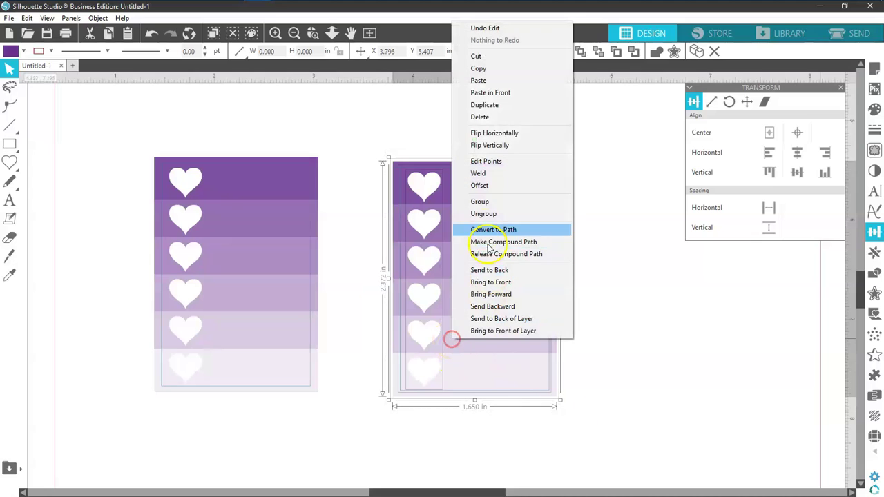
pyautogui.click(481, 201)
pyautogui.moveTo(455, 259); pyautogui.dragTo(560, 190)
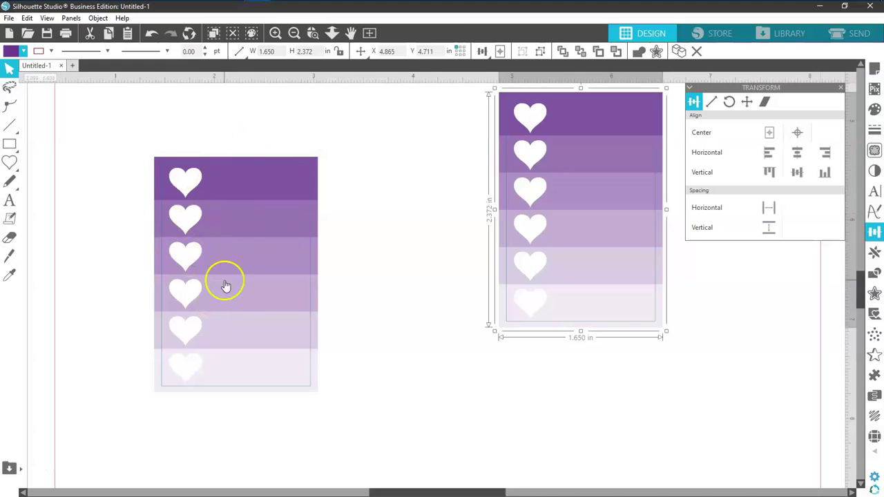
# Step: Try a brown fill on the other purple copy's strips, and replace it with orange
pyautogui.click(314, 175)
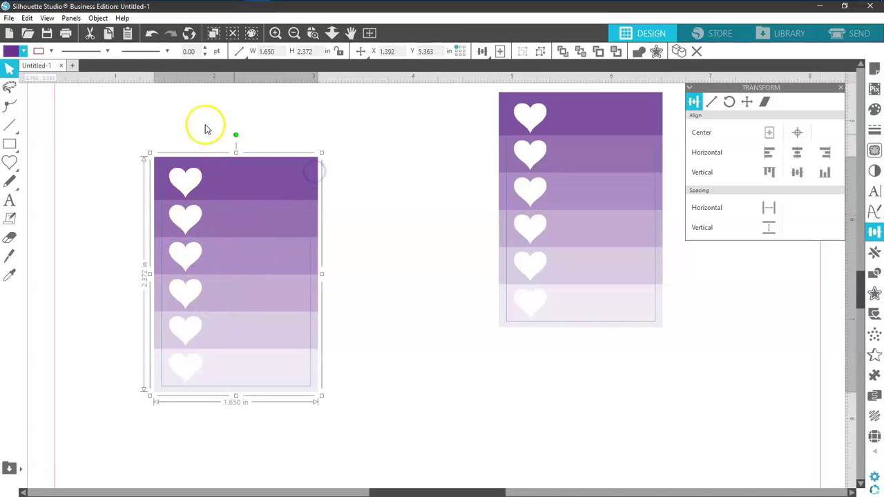
pyautogui.click(23, 50)
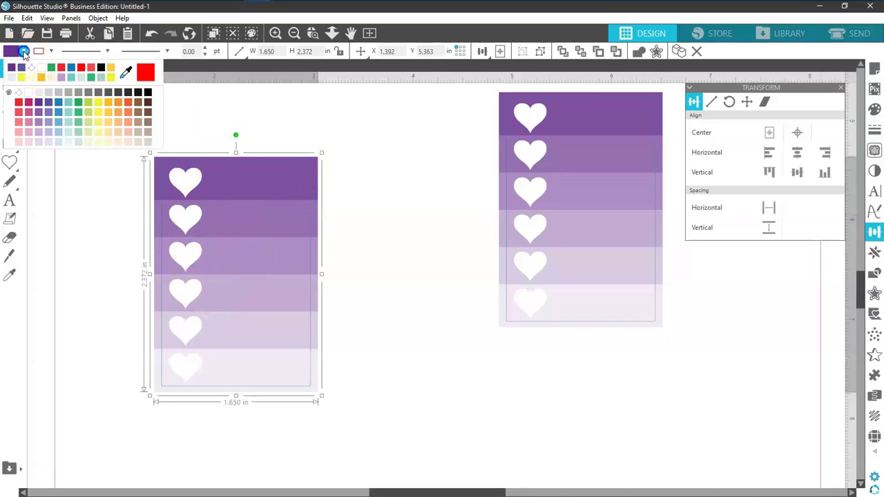
pyautogui.click(138, 102)
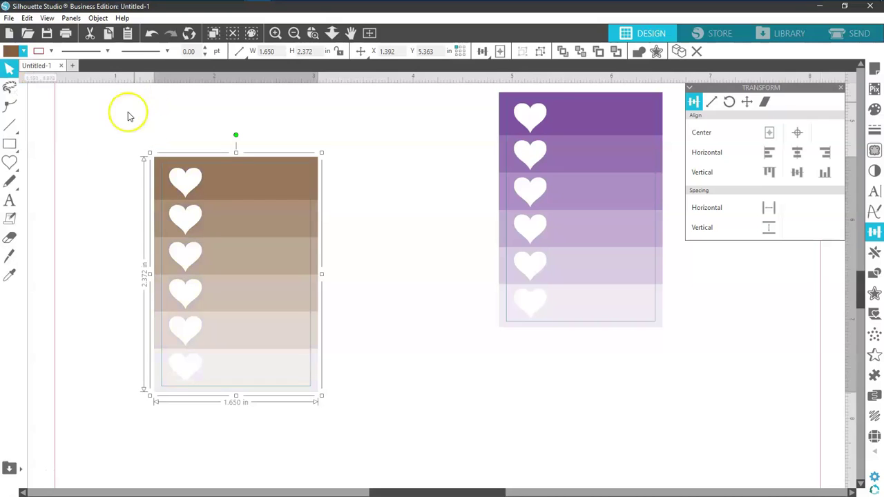
pyautogui.click(24, 51)
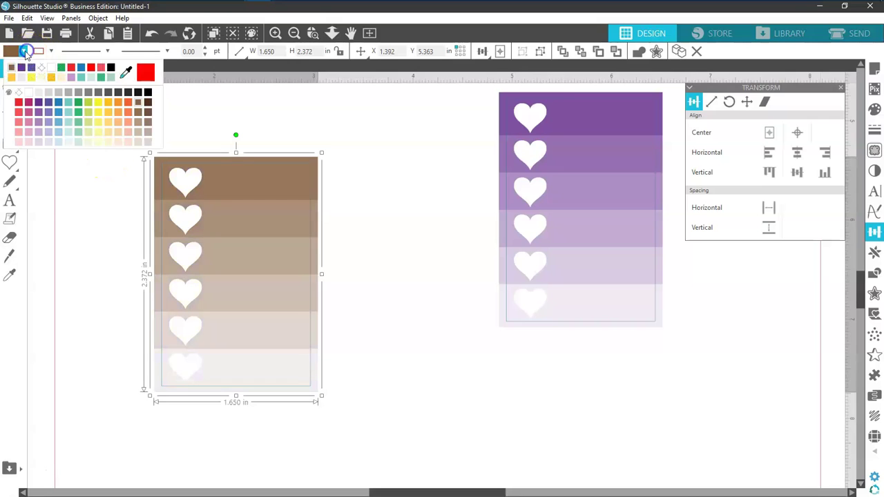
pyautogui.click(127, 120)
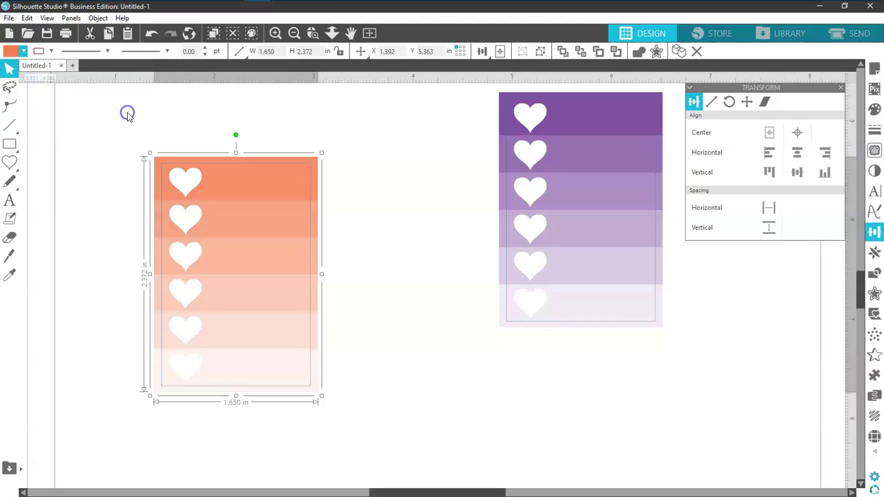
pyautogui.click(112, 191)
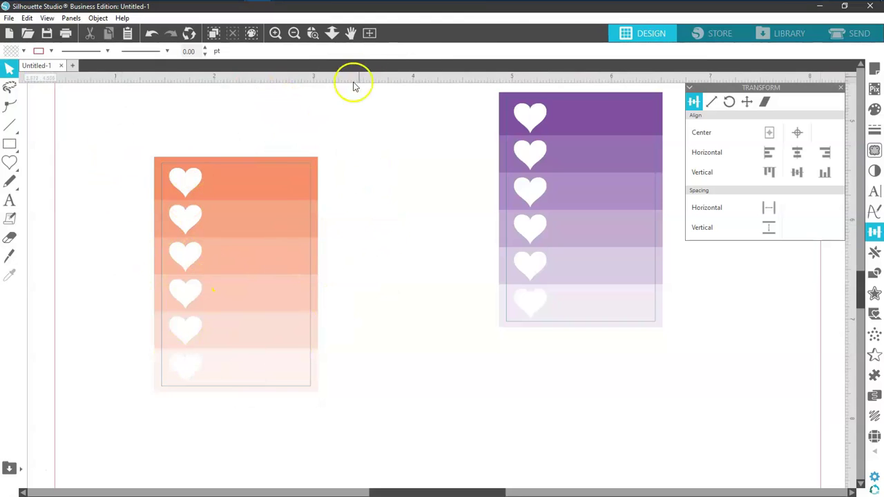
# Step: Move the orange design with its hearts and cut rectangle off the page, and place the purple group at the end of the top row
pyautogui.click(371, 33)
pyautogui.moveTo(417, 241); pyautogui.dragTo(199, 291)
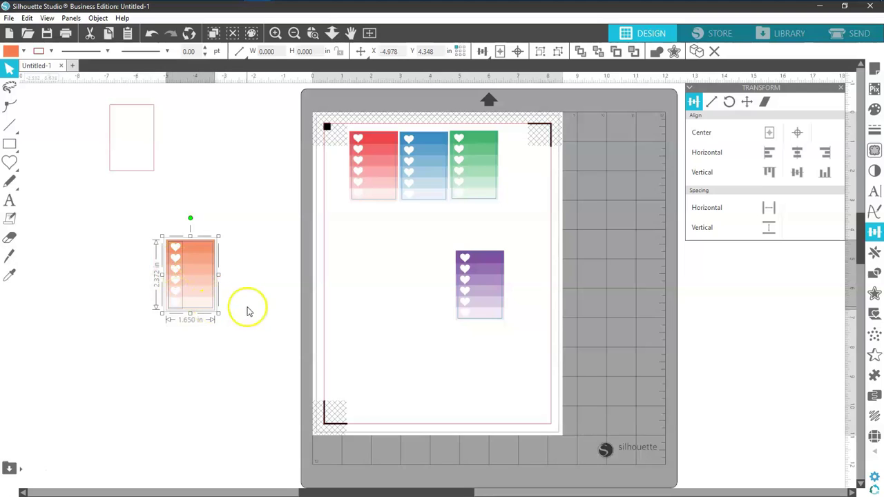
pyautogui.moveTo(492, 305); pyautogui.dragTo(529, 183)
# Step: Spread the red, blue, green and purple designs into one row across the page without overlaps
pyautogui.moveTo(386, 193); pyautogui.dragTo(378, 194)
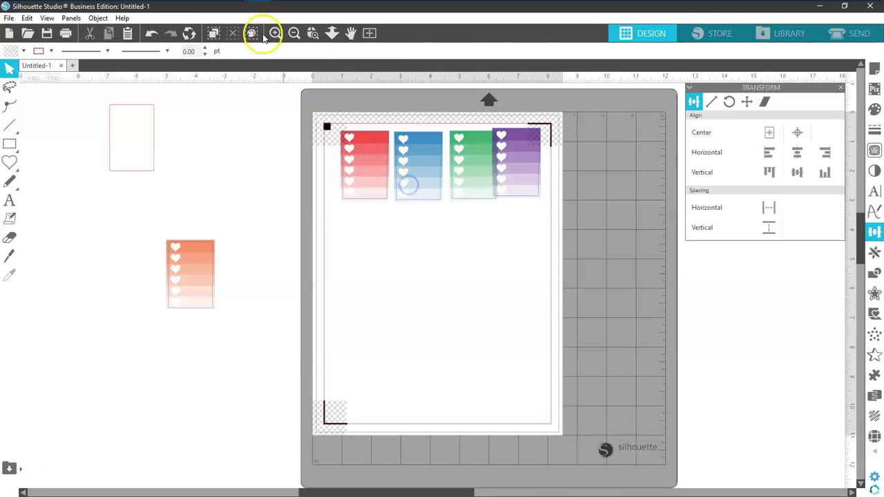
pyautogui.click(275, 33)
pyautogui.scroll(3, 359, 306)
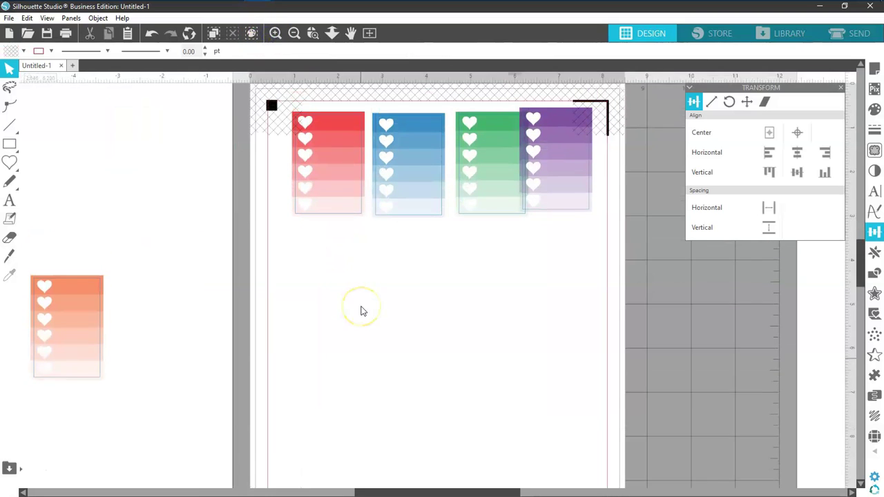
pyautogui.moveTo(462, 238); pyautogui.dragTo(456, 240)
pyautogui.moveTo(526, 239); pyautogui.dragTo(521, 240)
# Step: Nudge the blue design sideways until its edge meets the red design
pyautogui.click(276, 34)
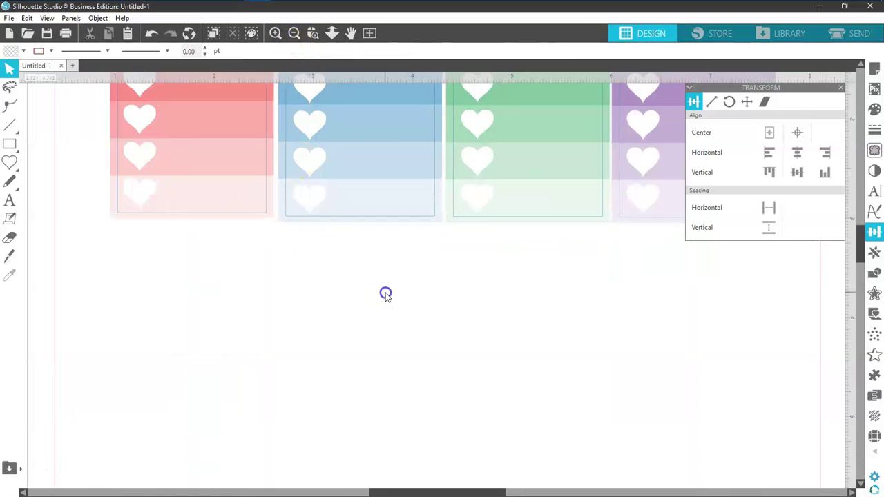
pyautogui.scroll(2, 385, 292)
pyautogui.scroll(1, 385, 297)
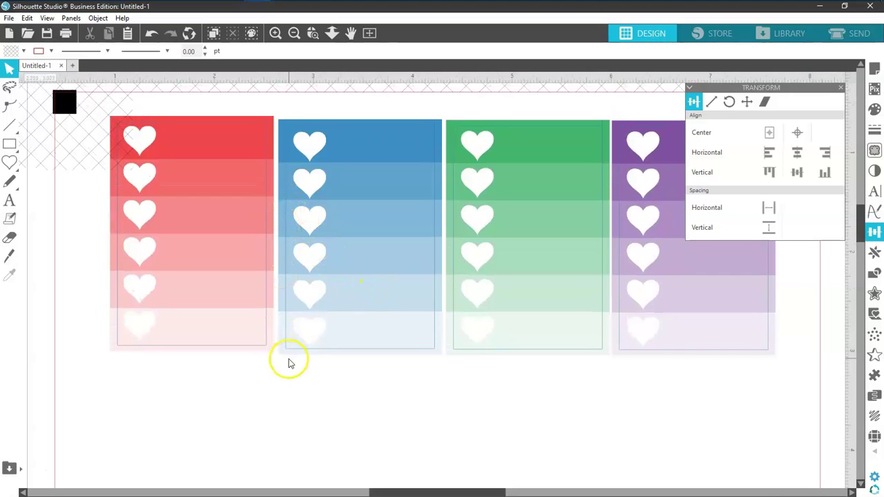
pyautogui.click(300, 321)
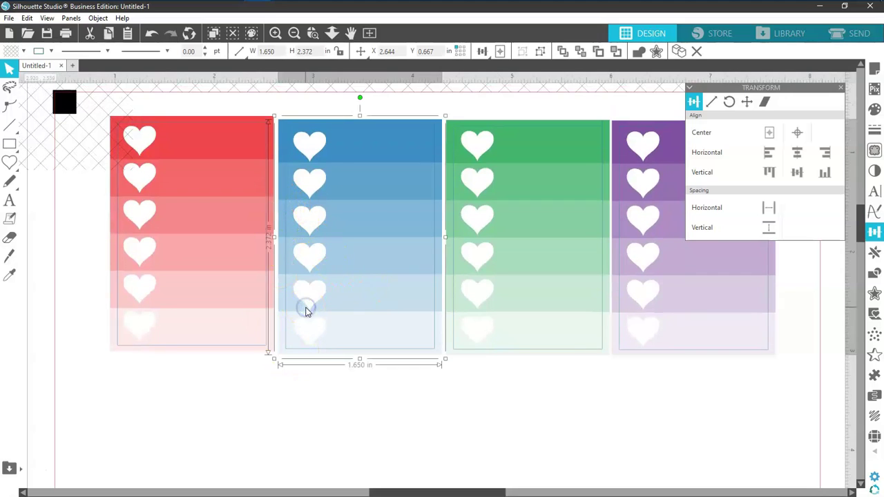
pyautogui.press('Left')
pyautogui.press('Left')
pyautogui.press('Left')
pyautogui.press('Left')
pyautogui.press('Left')
pyautogui.press('Left')
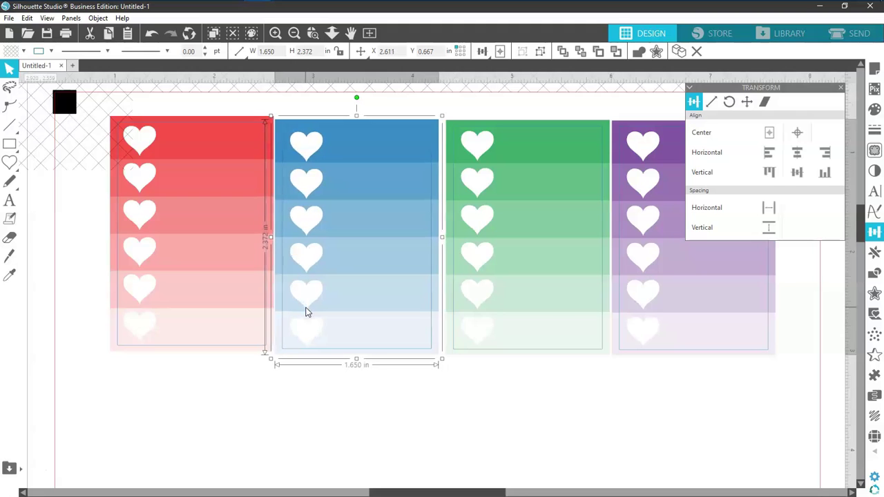
# Step: Nudge the green design sideways until its edge meets the blue design
pyautogui.click(481, 304)
pyautogui.press('Left')
pyautogui.press('Left')
pyautogui.press('Left')
pyautogui.press('Left')
pyautogui.press('Left')
pyautogui.press('Left')
pyautogui.press('Left')
pyautogui.press('Left')
pyautogui.press('Left')
pyautogui.press('Left')
pyautogui.press('Left')
pyautogui.press('Left')
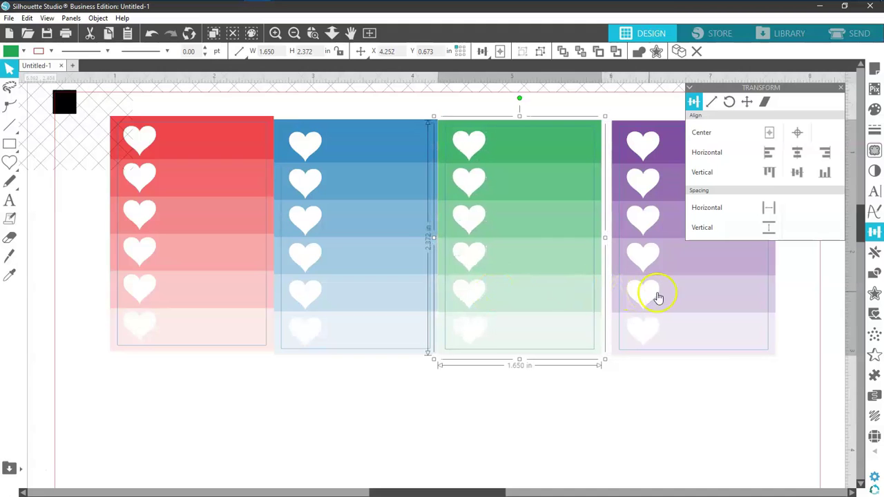
# Step: Nudge the purple design sideways until its edge meets the green design
pyautogui.click(657, 297)
pyautogui.press('Left')
pyautogui.press('Left')
pyautogui.press('Left')
pyautogui.press('Left')
pyautogui.press('Left')
pyautogui.press('Left')
pyautogui.press('Left')
pyautogui.press('Left')
pyautogui.press('Left')
pyautogui.press('Left')
pyautogui.press('Left')
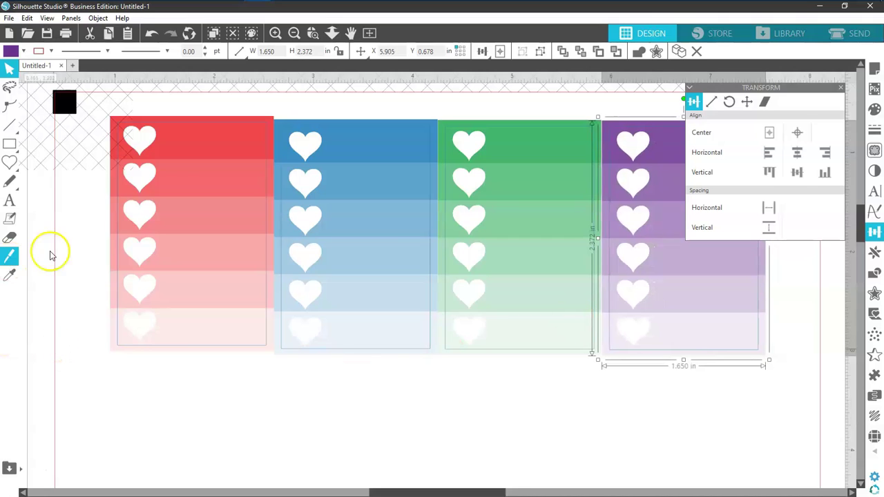
# Step: Align the four colored designs by their vertical centers and space them evenly horizontally
pyautogui.moveTo(108, 251); pyautogui.dragTo(767, 276)
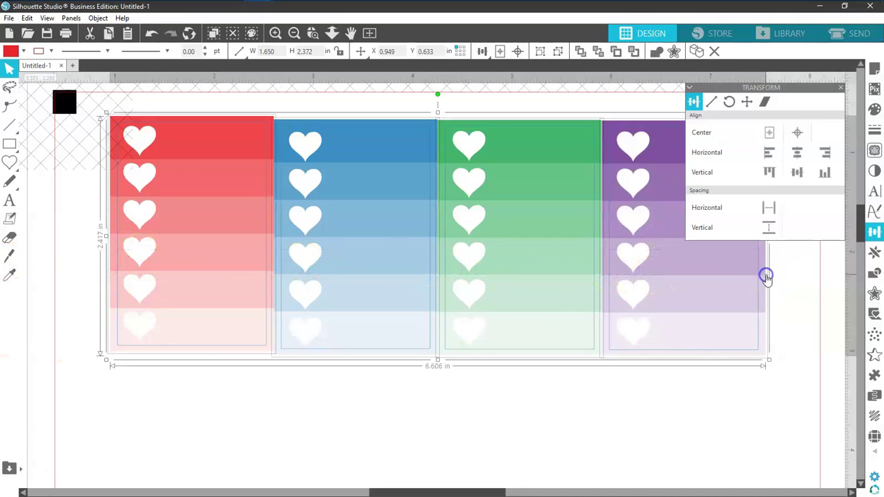
pyautogui.click(797, 172)
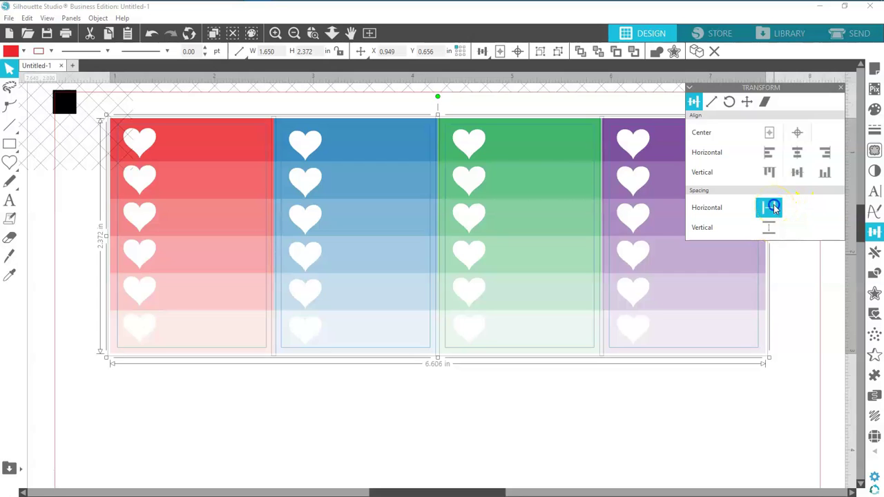
# Step: Group the red, blue, green and purple designs into one row
pyautogui.click(371, 33)
pyautogui.moveTo(350, 231); pyautogui.dragTo(529, 168)
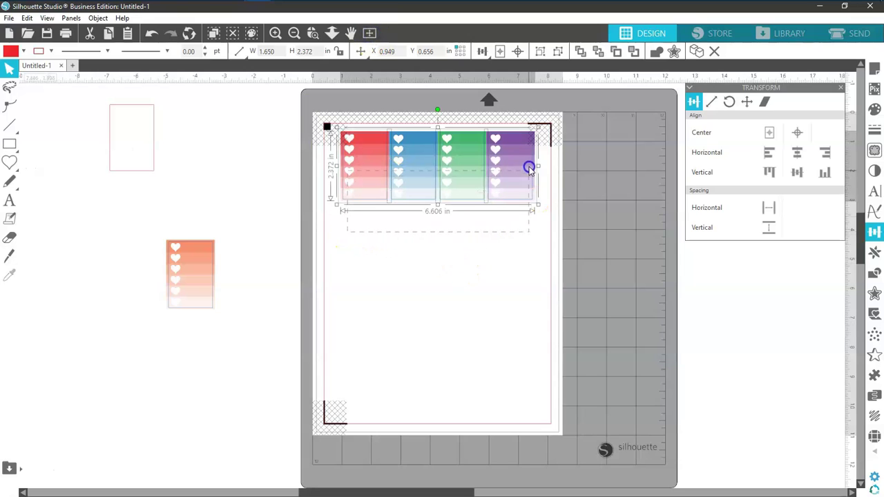
pyautogui.rightClick(528, 168)
pyautogui.click(557, 330)
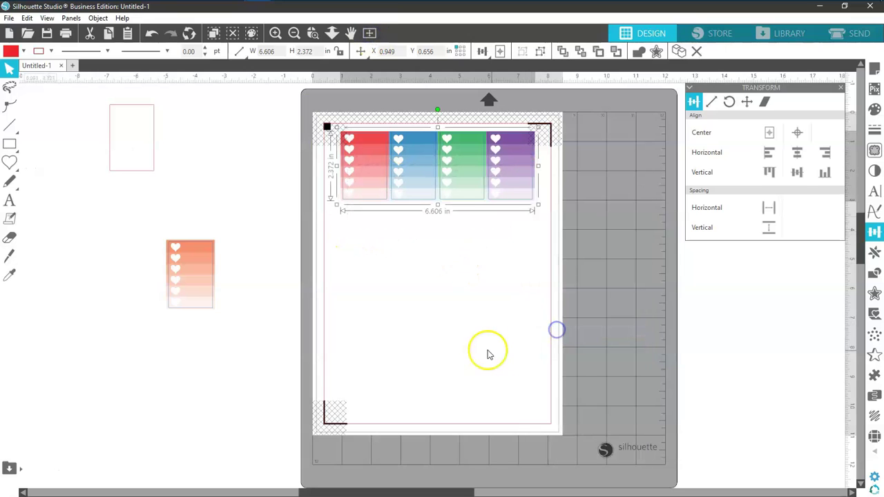
pyautogui.click(424, 185)
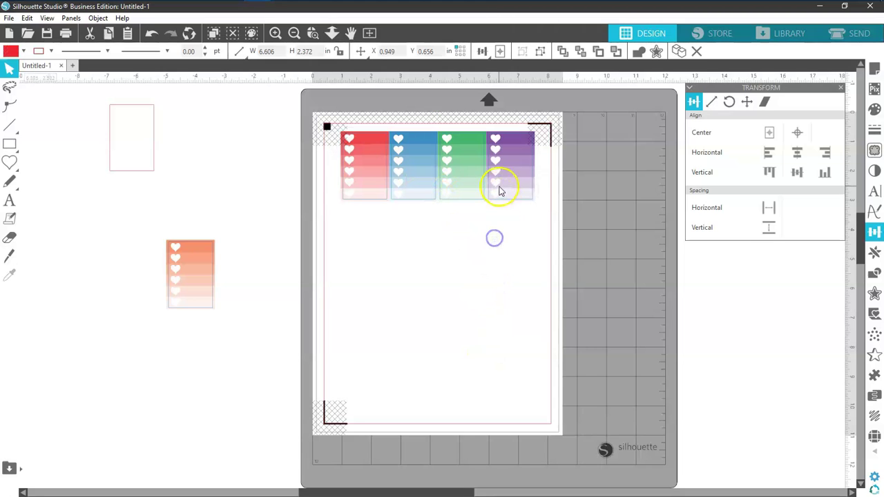
pyautogui.click(361, 51)
pyautogui.click(431, 263)
pyautogui.click(494, 173)
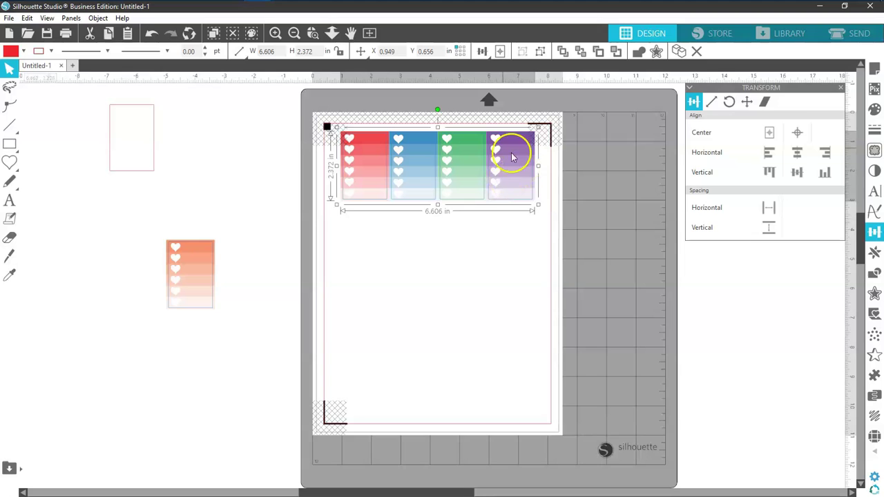
pyautogui.click(455, 253)
pyautogui.click(511, 178)
pyautogui.click(485, 263)
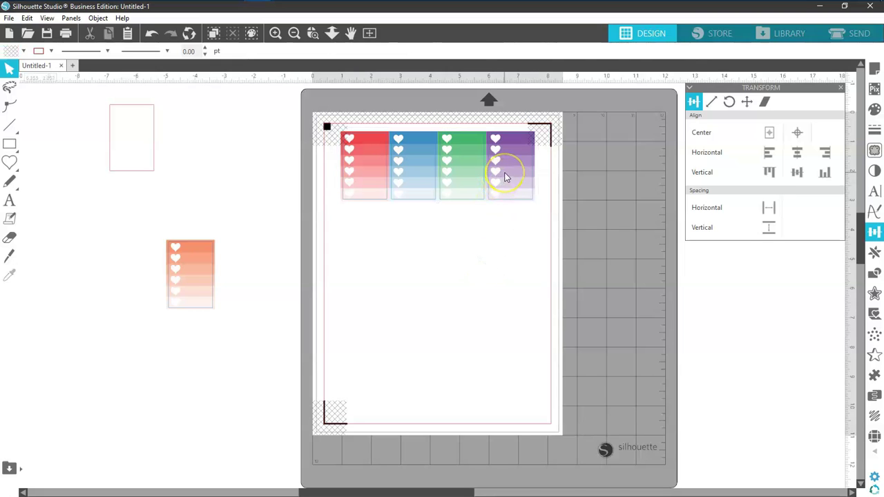
pyautogui.click(504, 175)
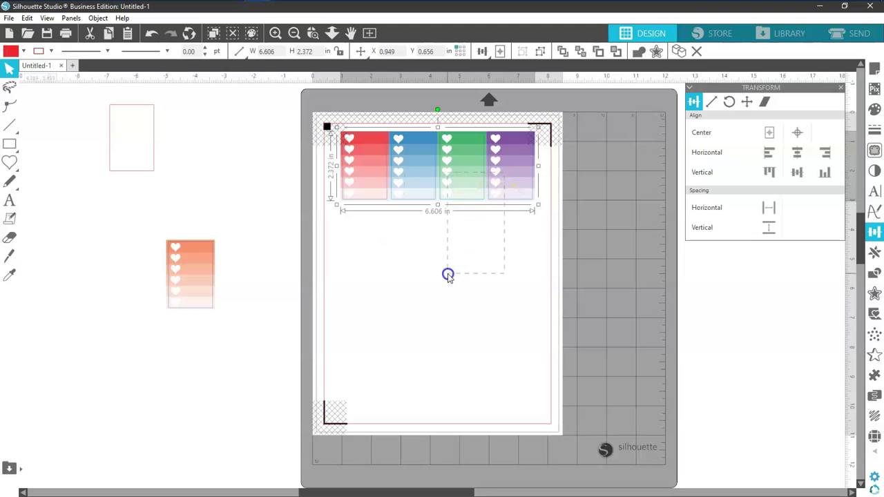
pyautogui.click(448, 273)
# Step: Remove the grouped row of four designs from the page and paste it back
pyautogui.click(420, 196)
pyautogui.press('Delete')
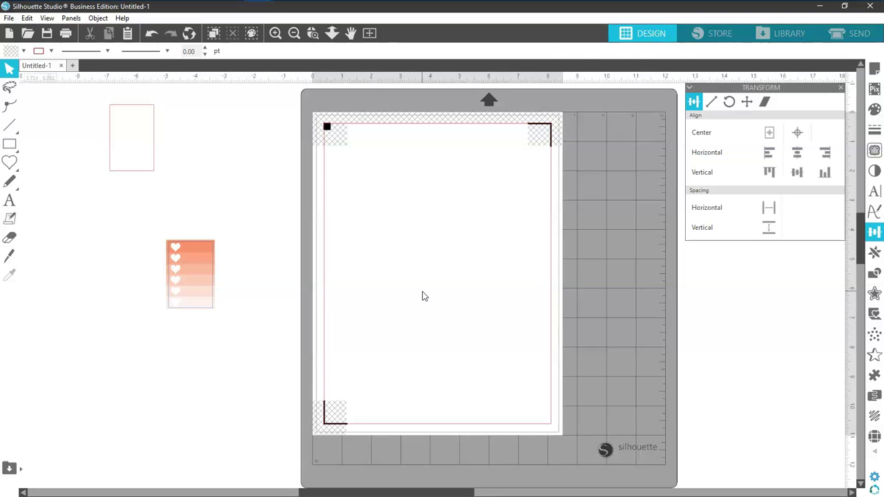
pyautogui.hotkey('ctrl', 'v')
# Step: Position the pasted row just below the upper registration marks, at about X 0.89 in, Y 1.28 in
pyautogui.moveTo(452, 186)
pyautogui.mouseDown()
pyautogui.moveTo(470, 233)
pyautogui.moveTo(455, 227)
pyautogui.moveTo(465, 211)
pyautogui.moveTo(456, 202)
pyautogui.mouseUp()
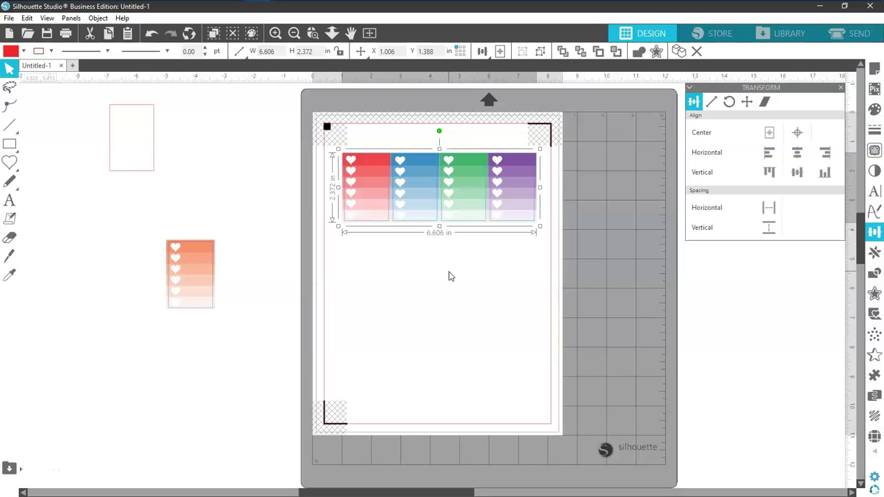
pyautogui.click(450, 273)
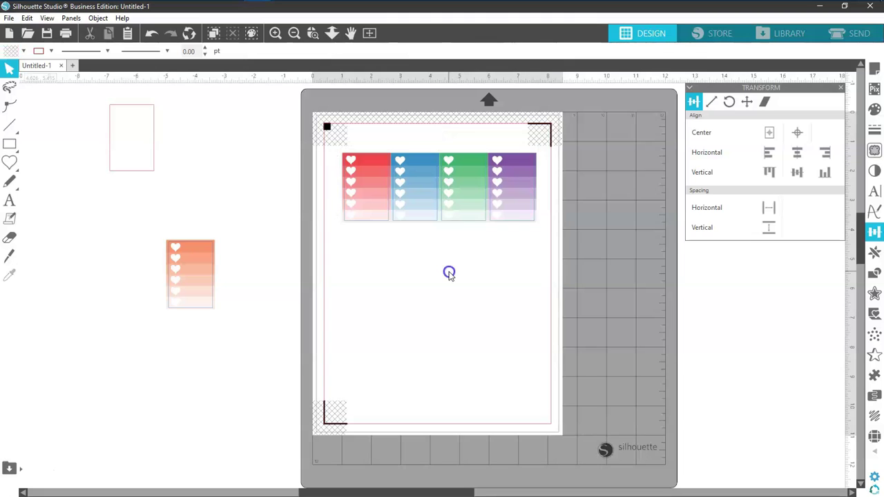
pyautogui.moveTo(449, 227); pyautogui.dragTo(450, 220)
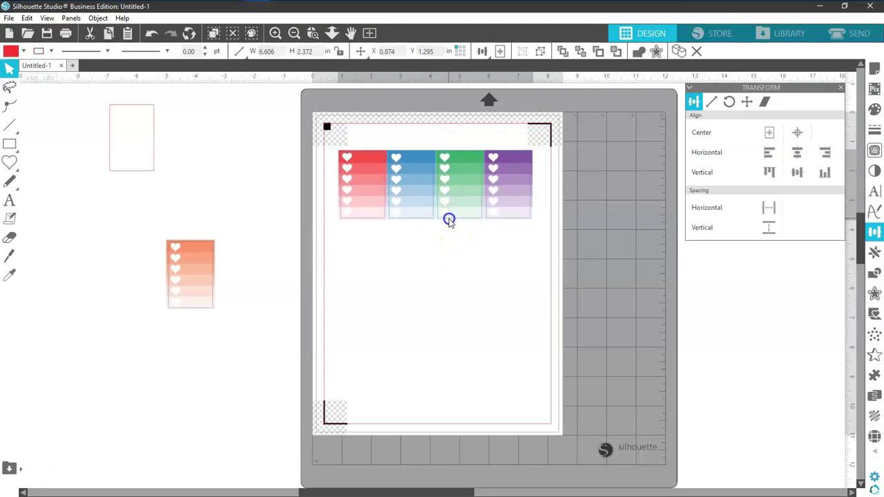
pyautogui.click(450, 219)
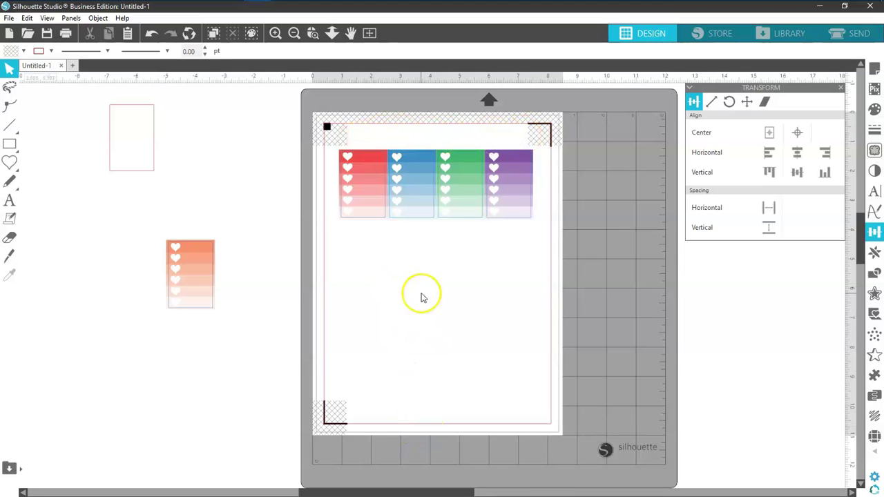
# Step: Replicate the grouped row as a Column of Three down the page
pyautogui.rightClick(454, 220)
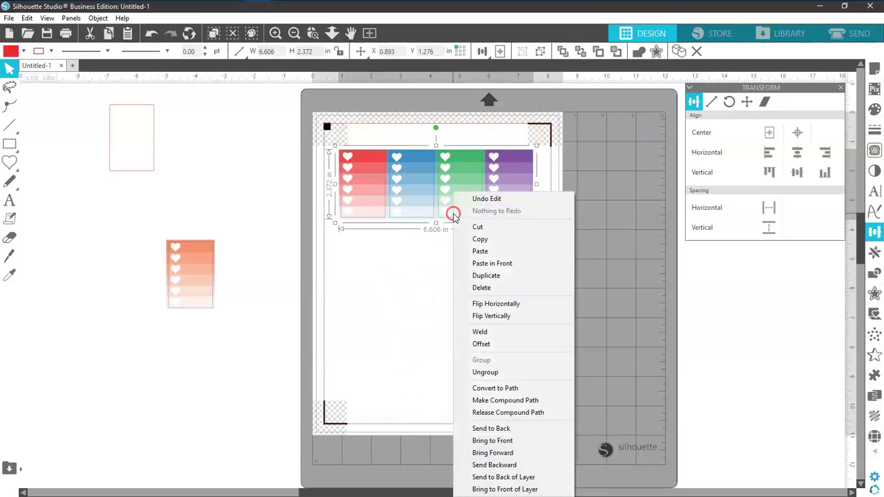
pyautogui.click(632, 210)
pyautogui.click(518, 198)
pyautogui.click(875, 253)
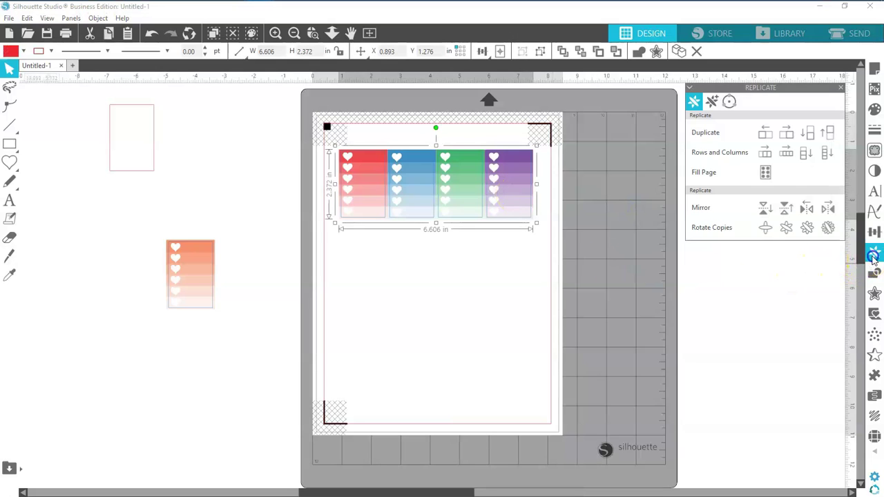
pyautogui.click(805, 155)
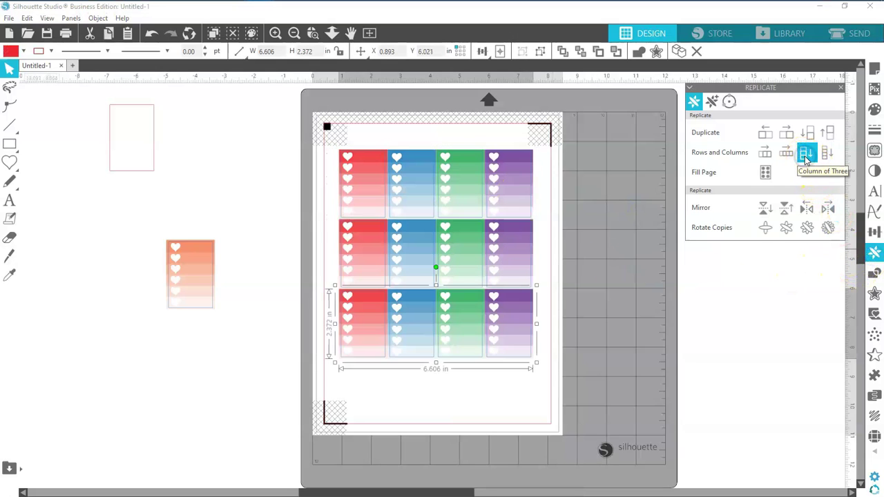
# Step: Try one more duplicate of the row below the third one, and delete it
pyautogui.click(806, 154)
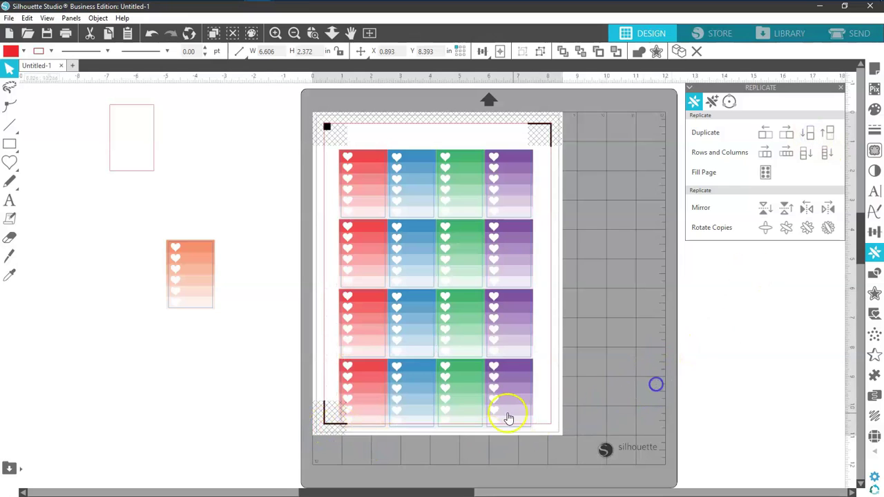
pyautogui.press('Delete')
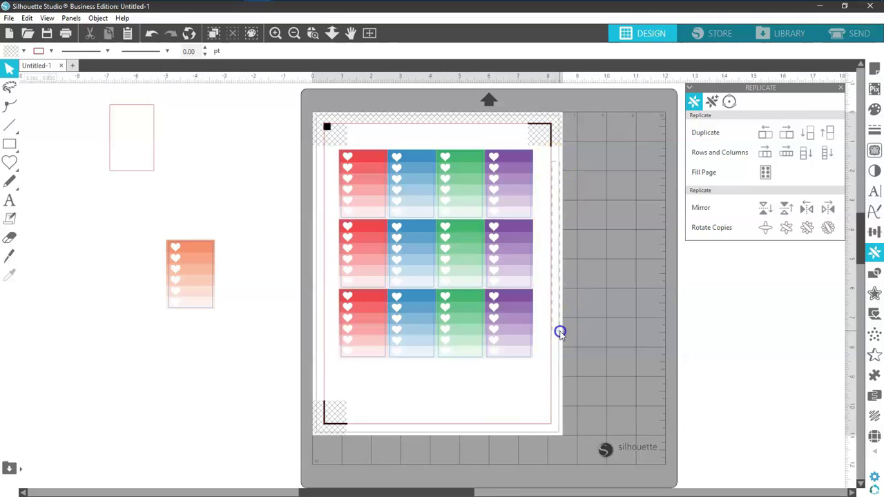
# Step: Group the three rows of designs into one object and center it on the page
pyautogui.click(456, 365)
pyautogui.rightClick(424, 333)
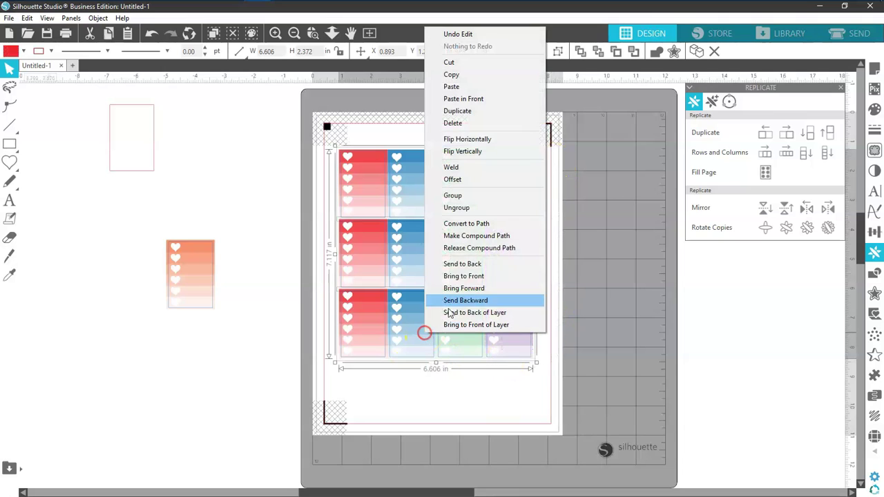
pyautogui.click(452, 196)
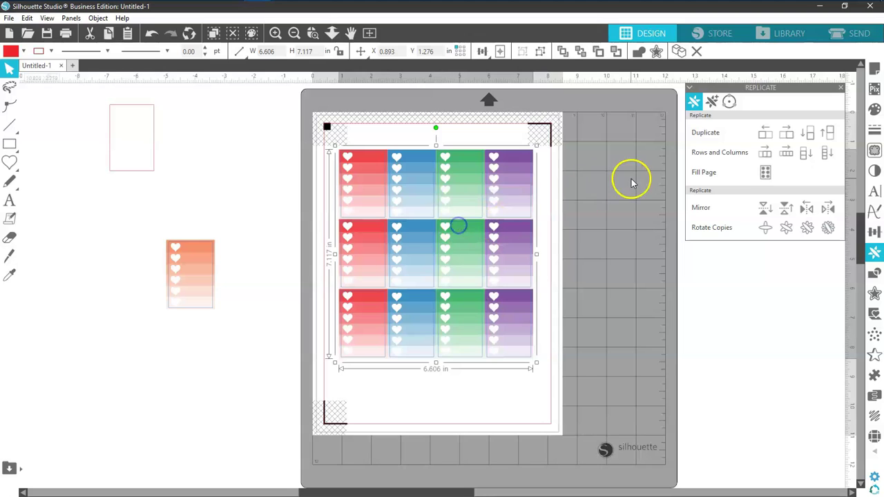
pyautogui.click(874, 232)
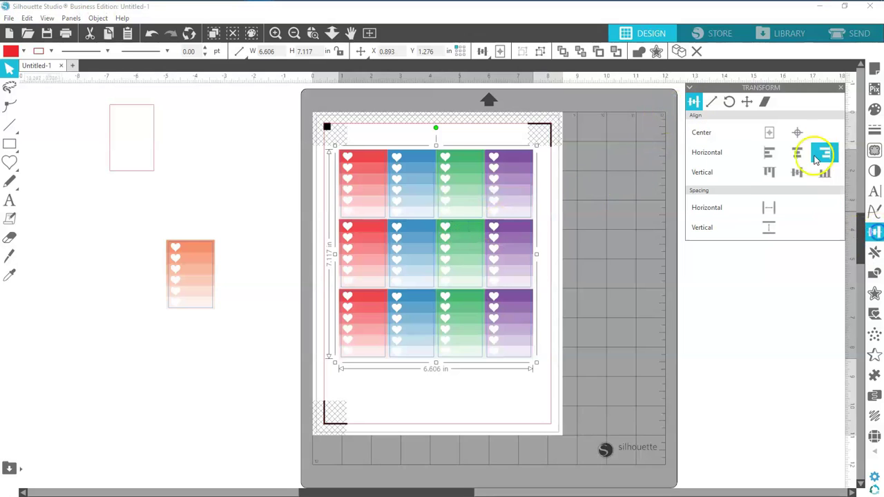
pyautogui.click(796, 132)
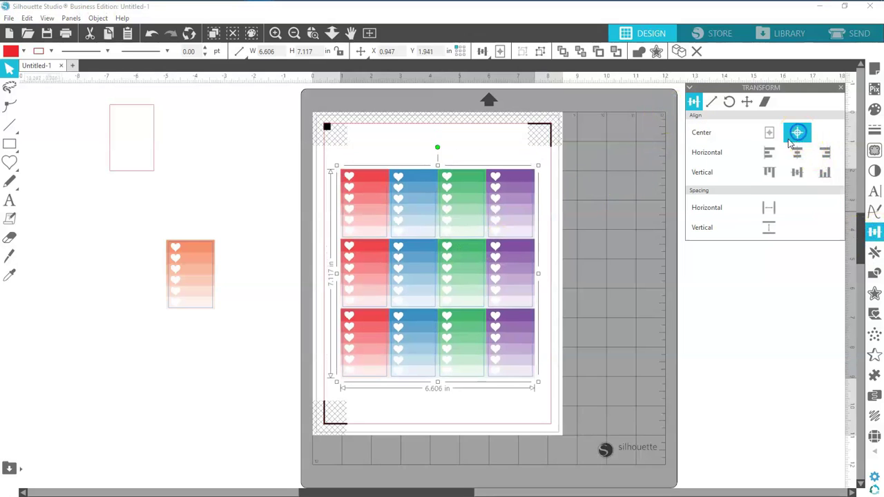
pyautogui.click(625, 242)
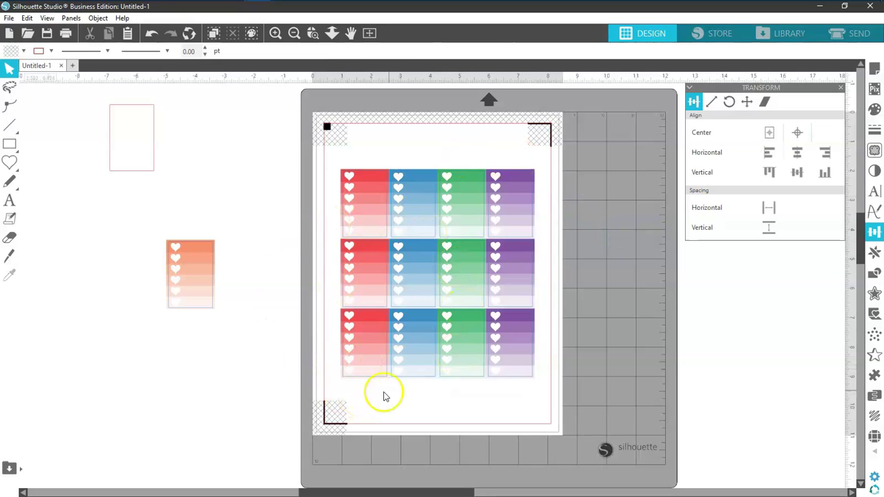
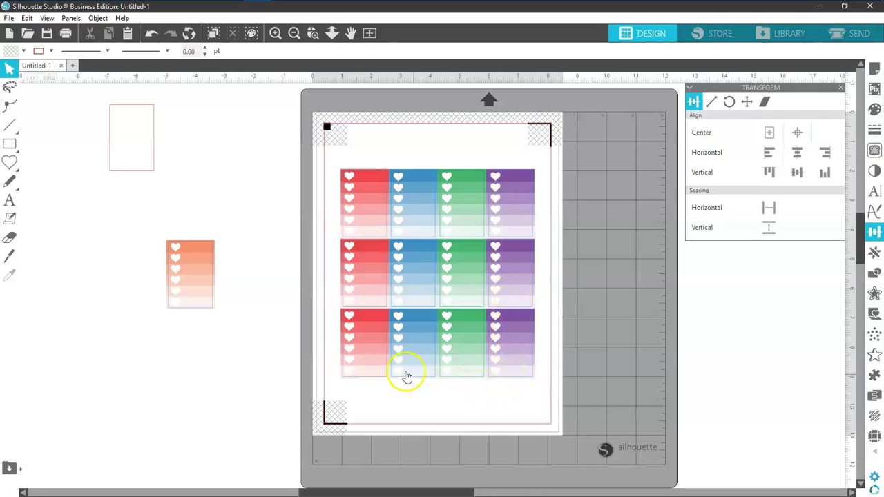
# Step: Move the grouped rows off the page to about X 9.5 in, and place the orange design on the page, enlarged to about 4.98 × 7.15 in
pyautogui.moveTo(392, 225); pyautogui.dragTo(549, 231)
pyautogui.moveTo(198, 296); pyautogui.dragTo(495, 425)
pyautogui.moveTo(474, 361); pyautogui.dragTo(469, 341)
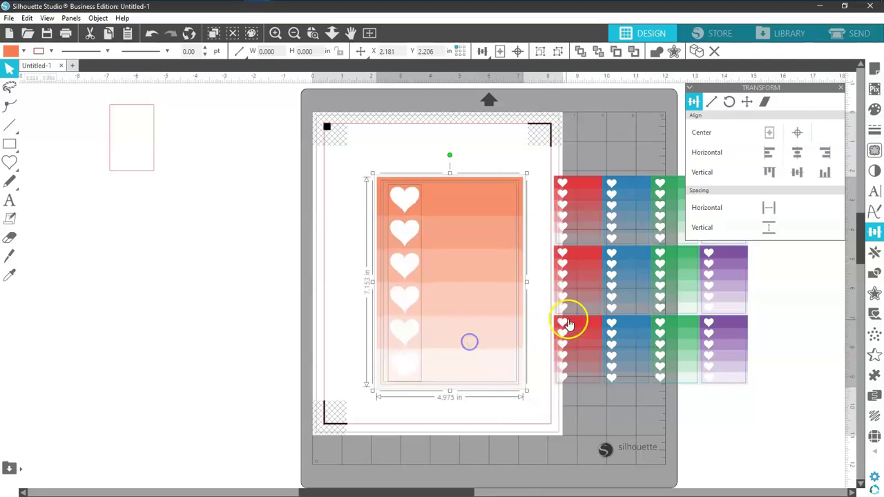
pyautogui.moveTo(567, 323); pyautogui.dragTo(606, 316)
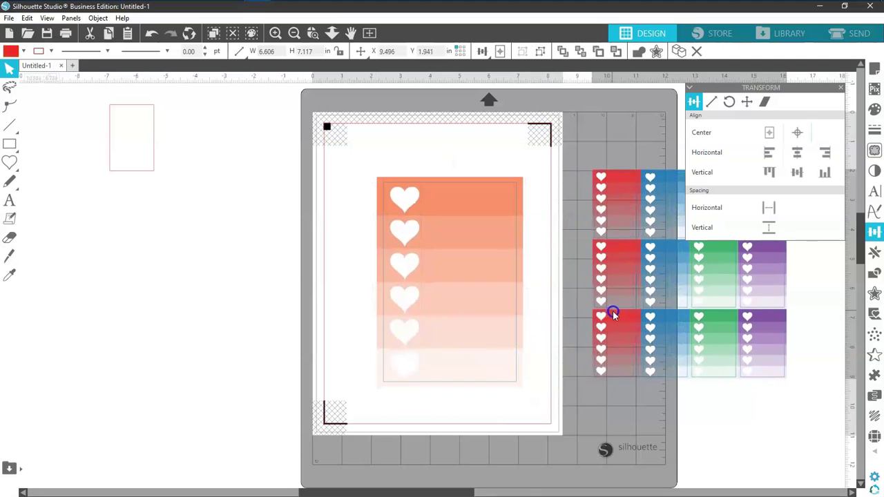
# Step: Try several watercolor PNG pattern fills on the enlarged orange design: multicolor green, brown, PNG (26) and blue
pyautogui.click(522, 198)
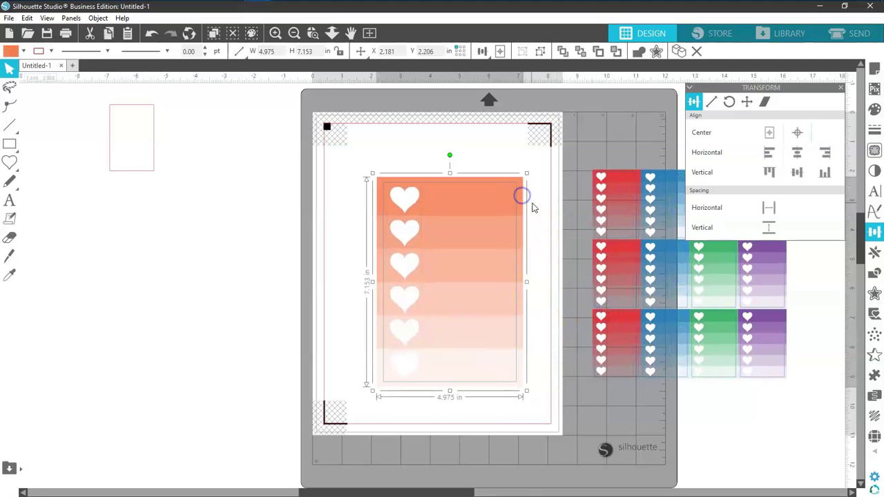
pyautogui.click(876, 115)
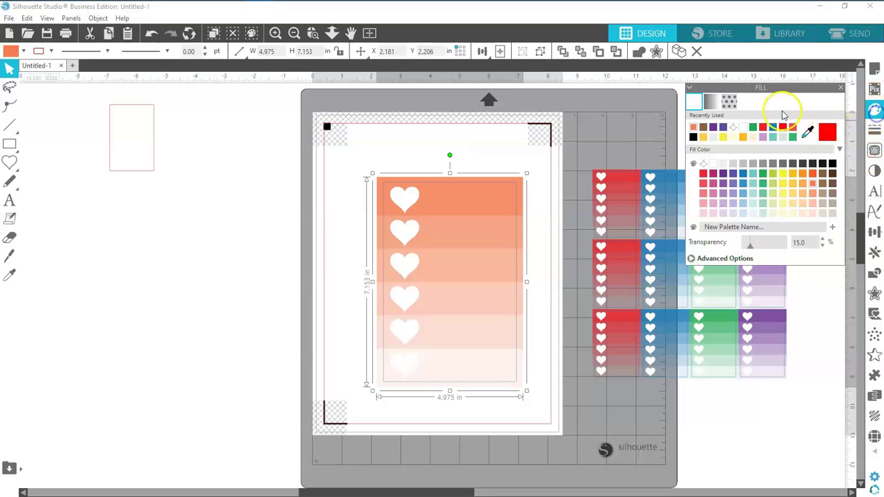
pyautogui.click(732, 103)
pyautogui.moveTo(839, 136); pyautogui.dragTo(838, 221)
pyautogui.click(757, 215)
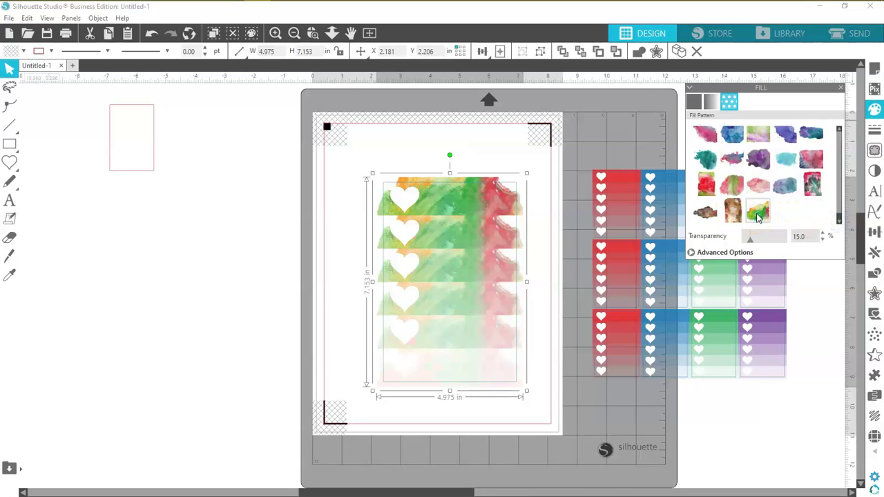
pyautogui.click(733, 185)
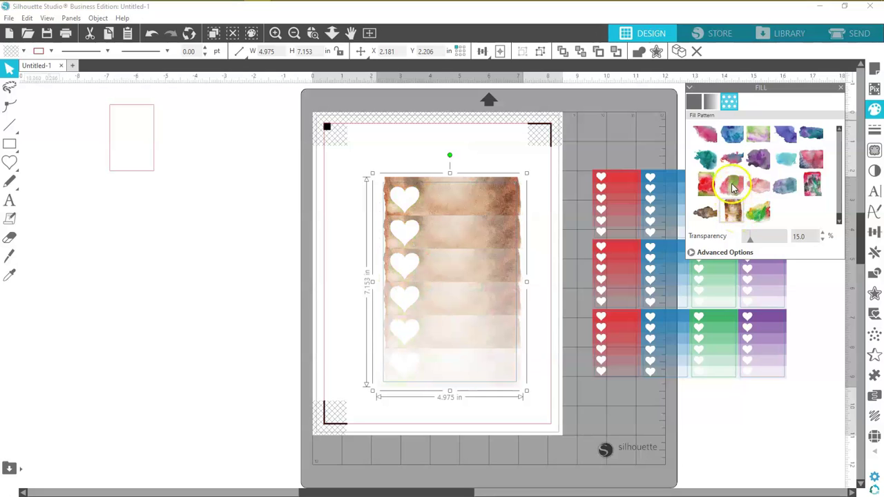
pyautogui.click(733, 161)
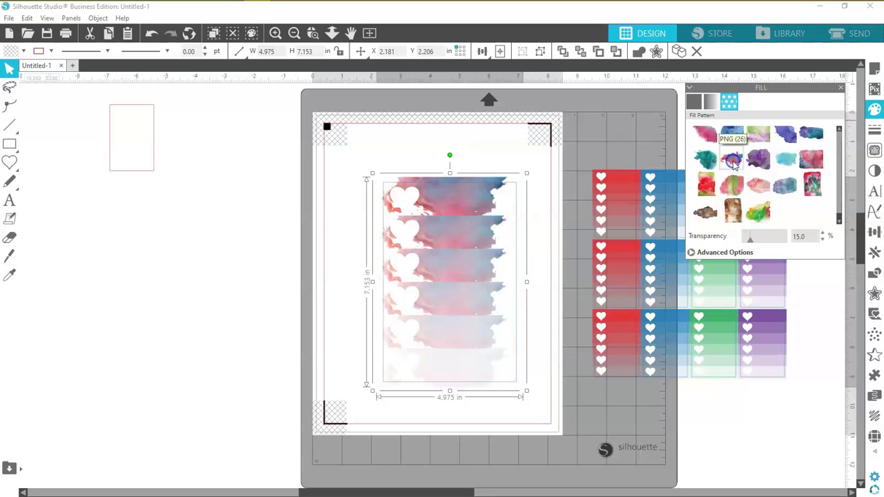
pyautogui.click(739, 138)
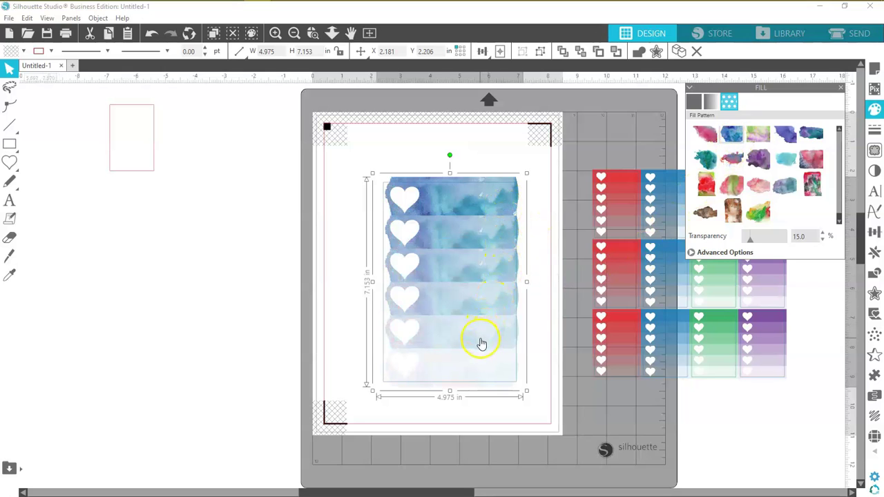
# Step: Fill the enlarged design with the light blue Textured pattern, followed by the rainbow Textured pattern
pyautogui.moveTo(838, 218); pyautogui.dragTo(837, 194)
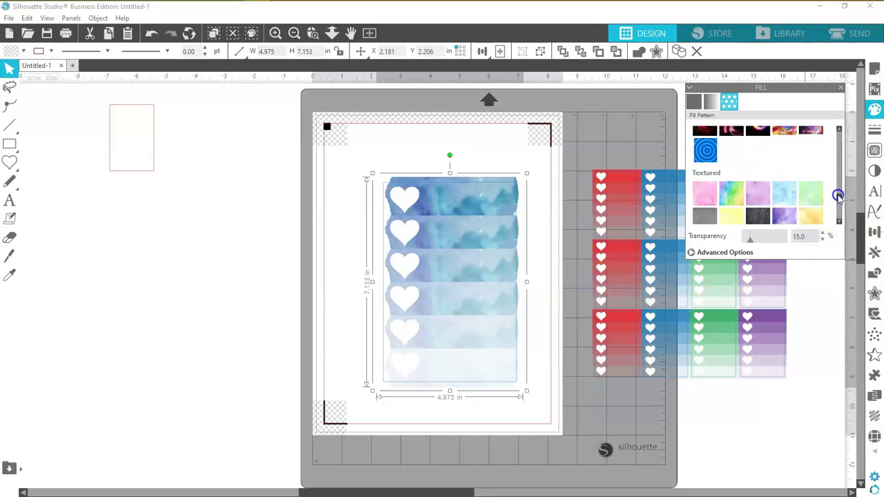
pyautogui.click(785, 197)
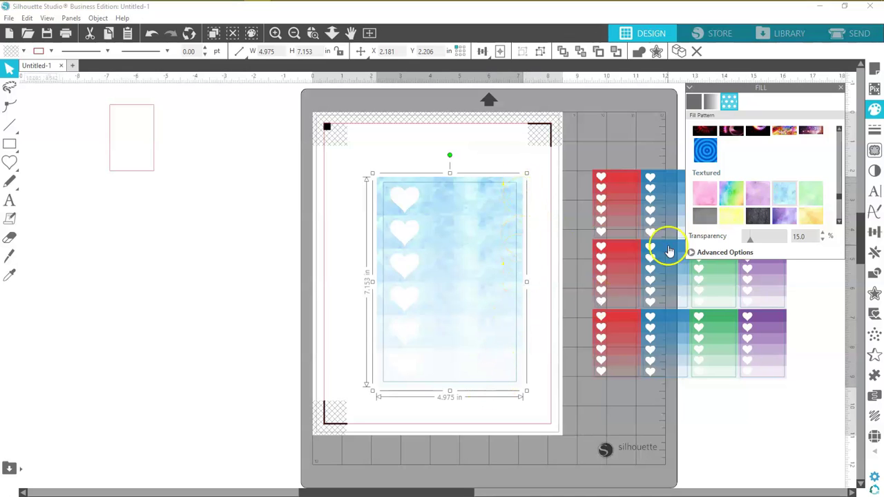
pyautogui.click(726, 195)
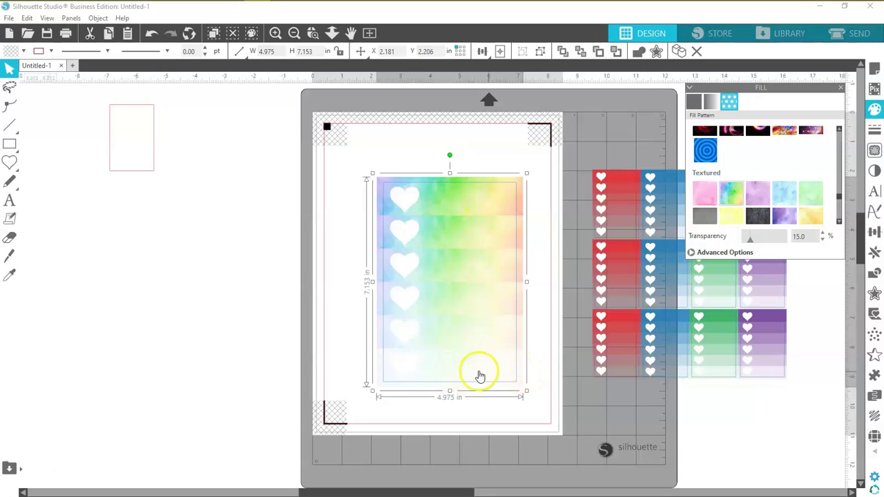
# Step: Ungroup the rainbow-filled design into its separate strips
pyautogui.click(543, 372)
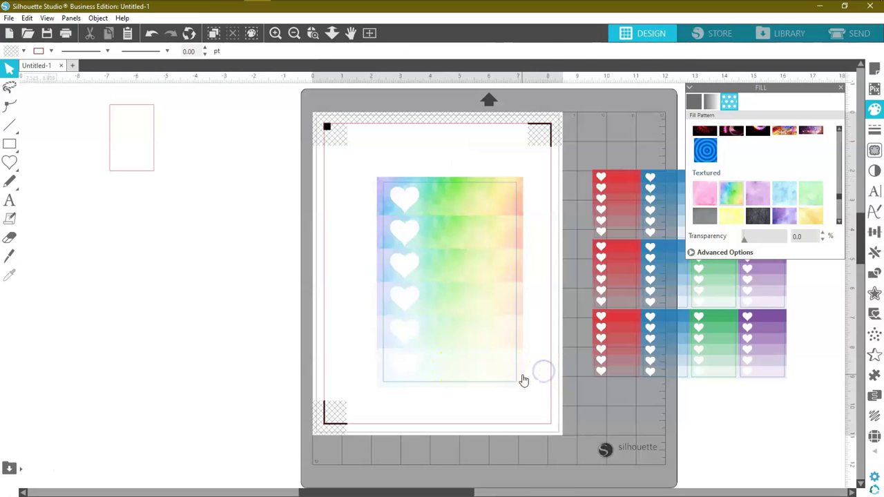
pyautogui.click(521, 375)
pyautogui.rightClick(522, 372)
pyautogui.click(556, 254)
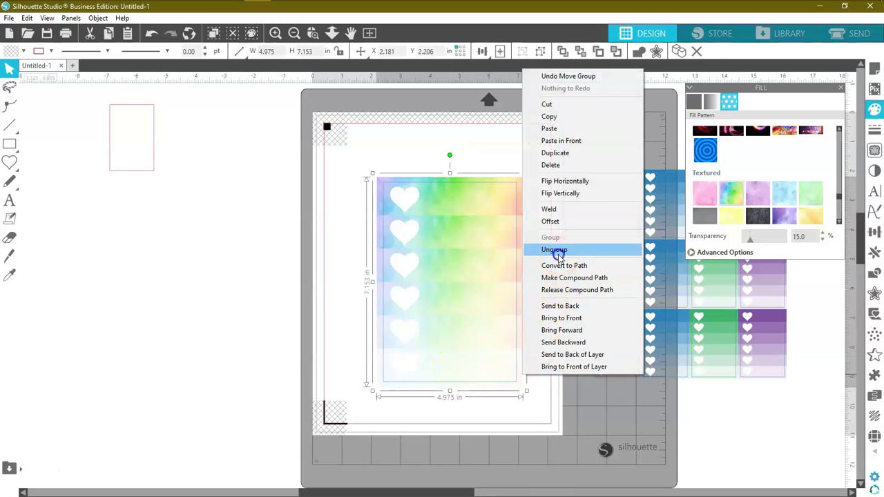
# Step: Set the fill transparency of the lowest rainbow strip to 85%, and lower it to 70%
pyautogui.click(523, 372)
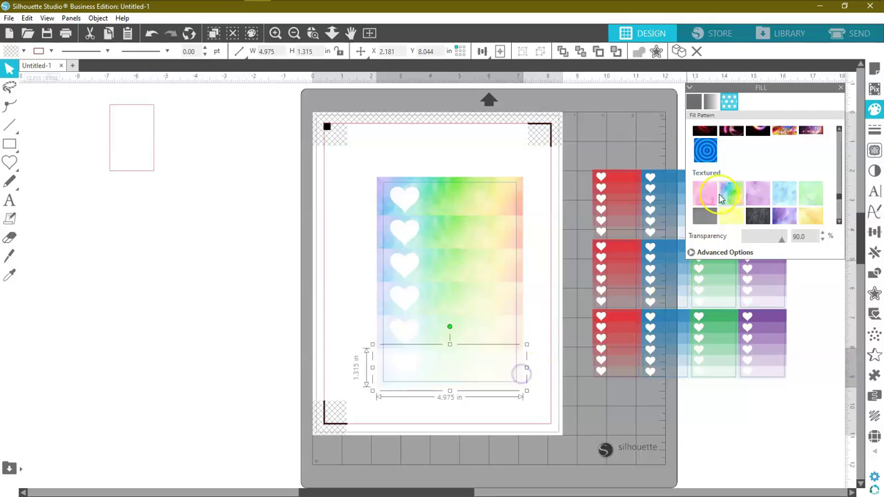
pyautogui.click(874, 112)
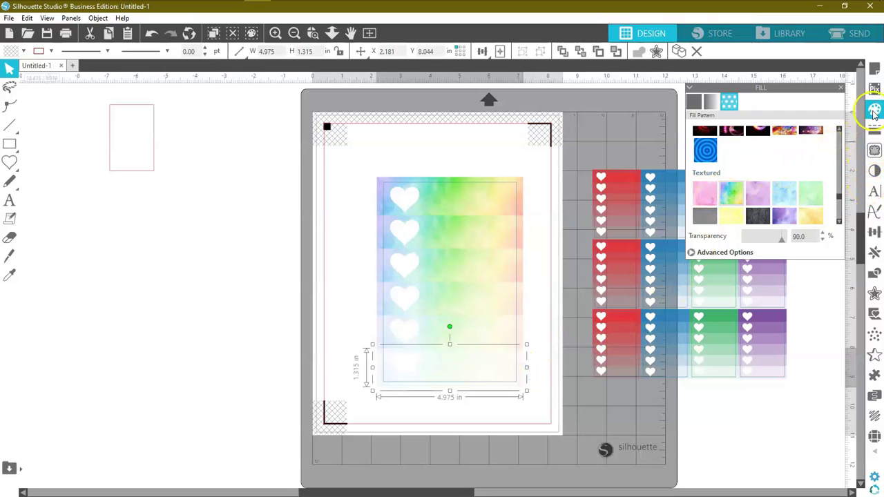
pyautogui.click(874, 110)
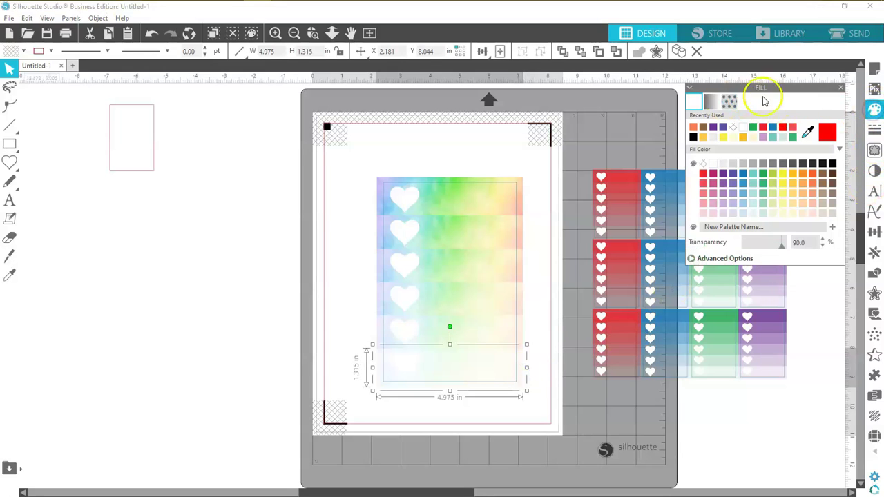
pyautogui.click(799, 243)
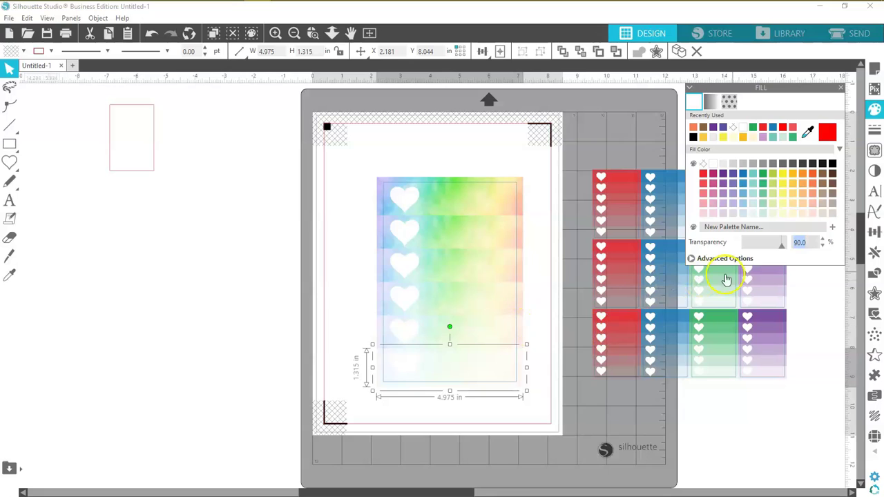
pyautogui.click(769, 243)
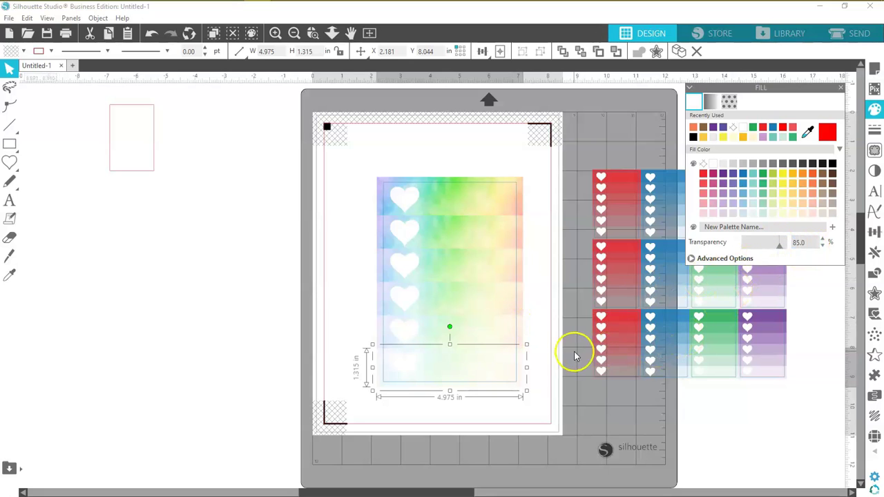
pyautogui.click(801, 241)
pyautogui.click(778, 246)
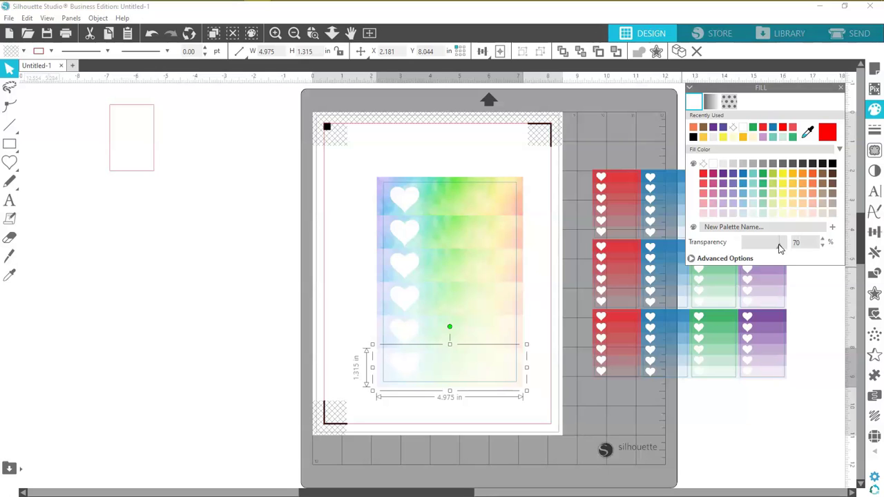
# Step: Try fill transparencies of 90%, 100% and 0% on the fifth rainbow strip from the top
pyautogui.click(521, 336)
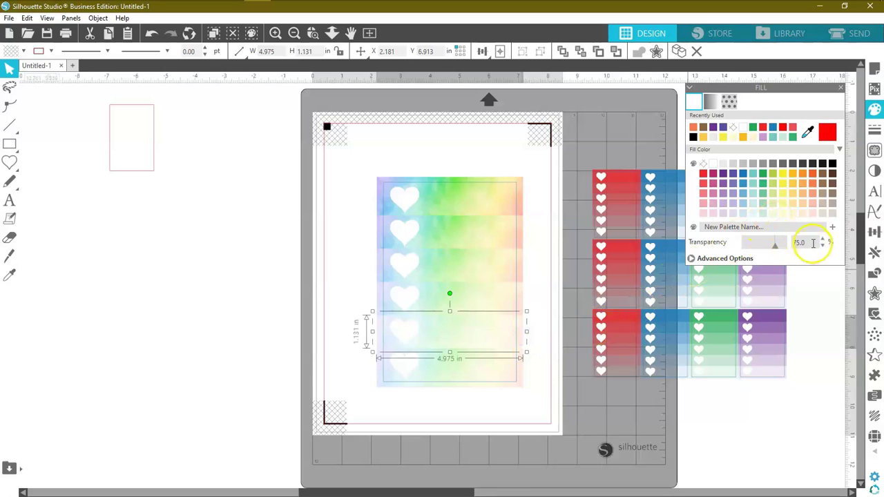
pyautogui.click(770, 243)
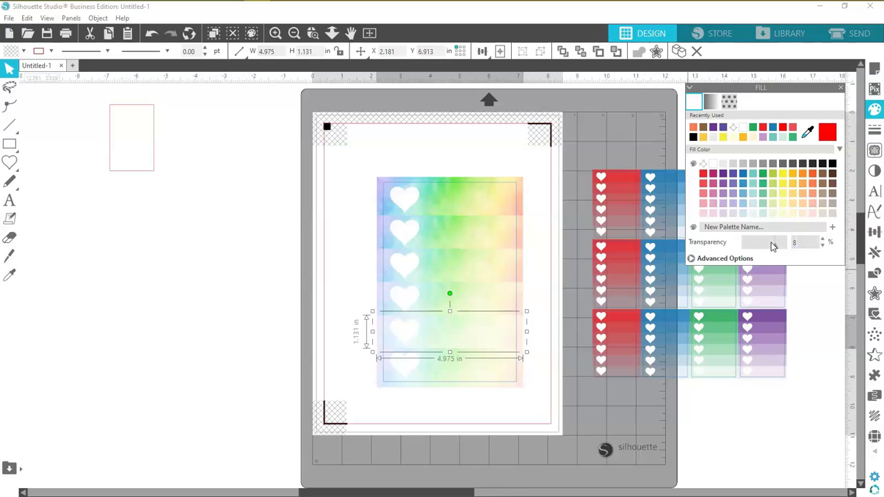
pyautogui.click(772, 246)
pyautogui.write('90')
pyautogui.press('Return')
pyautogui.click(772, 246)
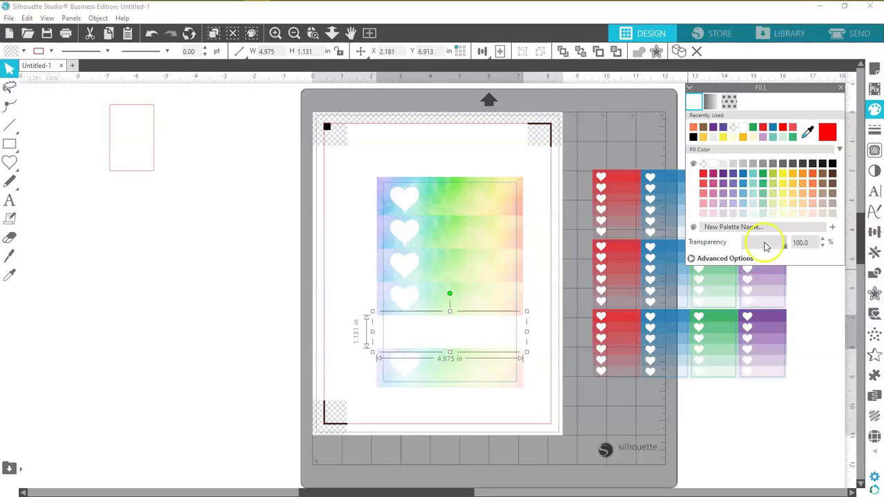
pyautogui.click(766, 244)
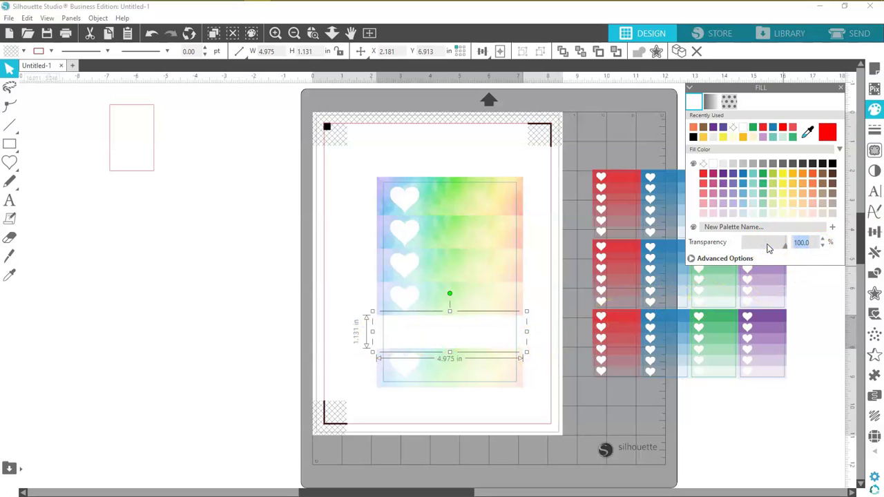
pyautogui.press('Return')
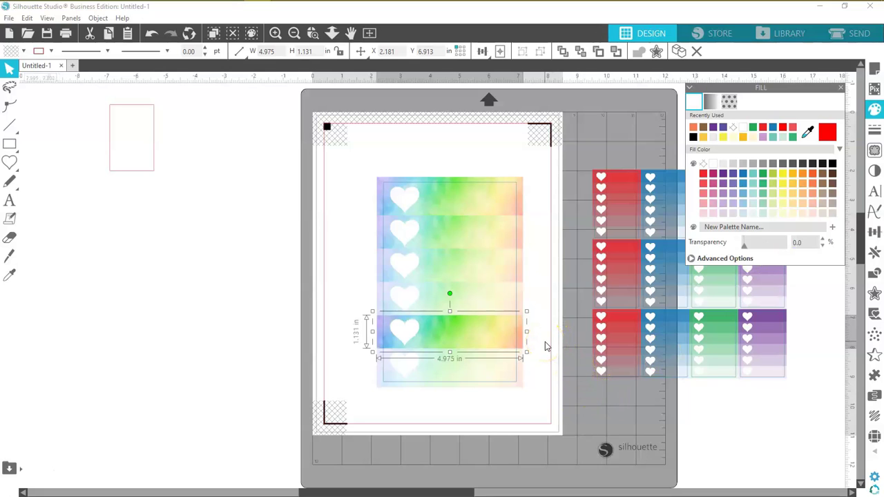
pyautogui.click(533, 399)
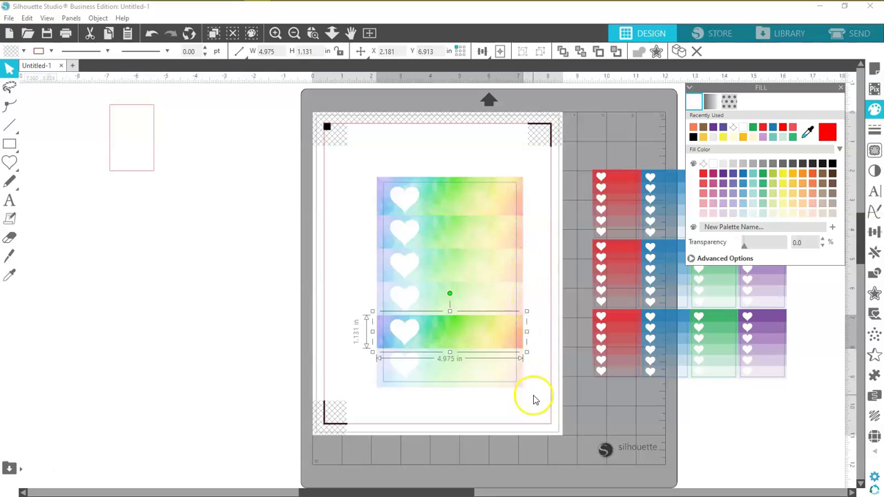
# Step: Delete all pieces of the rainbow practice design from the page
pyautogui.moveTo(449, 492); pyautogui.dragTo(509, 444)
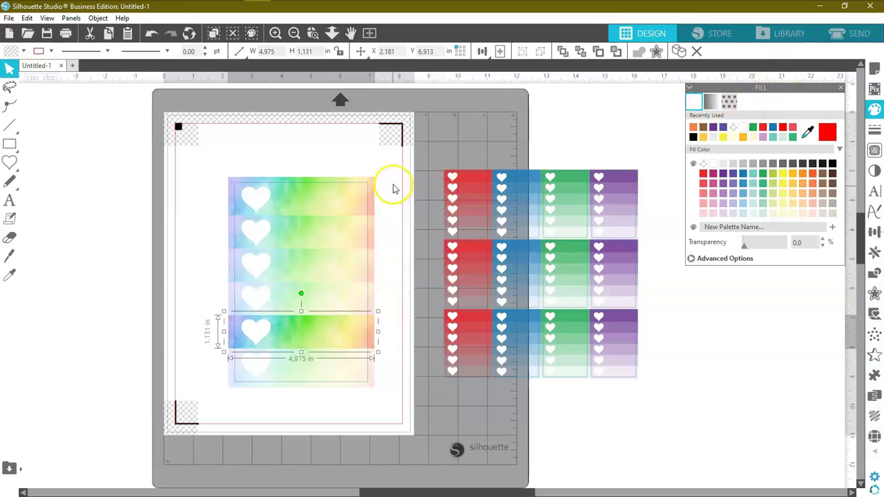
pyautogui.moveTo(393, 188); pyautogui.dragTo(279, 405)
pyautogui.press('Delete')
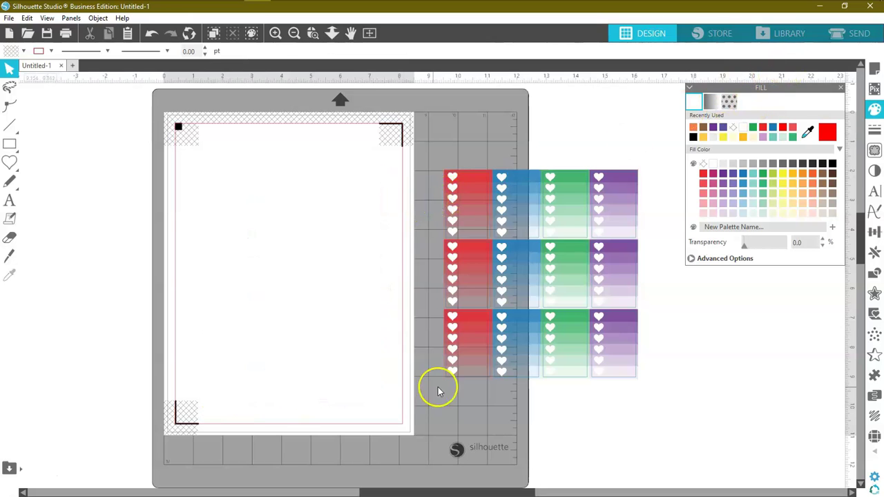
# Step: Move the grouped rows of designs back onto the page and center them on it
pyautogui.moveTo(533, 296); pyautogui.dragTo(294, 286)
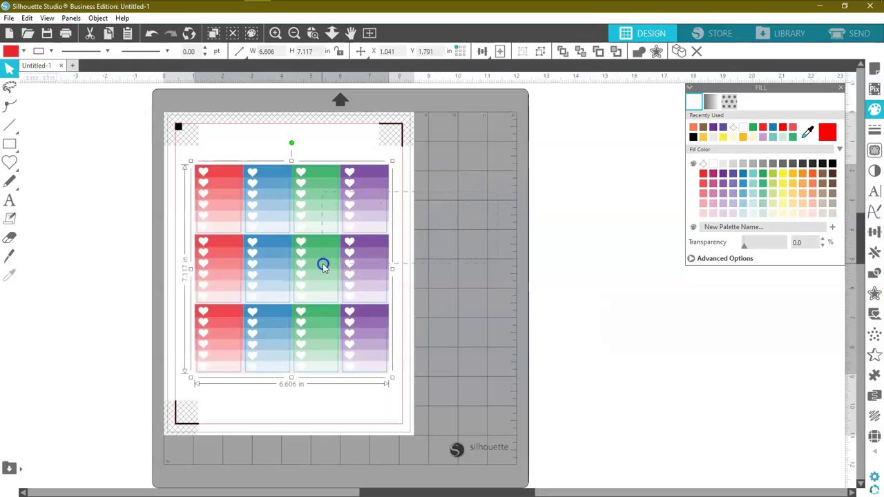
pyautogui.click(875, 231)
pyautogui.click(798, 133)
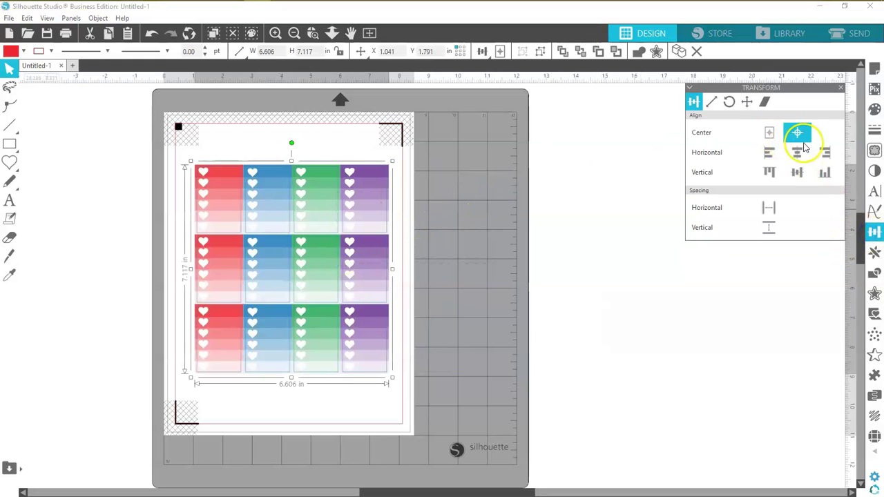
# Step: Check the line colors in the send setup, and delete the stray red-outlined 1.5 × 2.25 in rectangle beside the mat
pyautogui.click(517, 224)
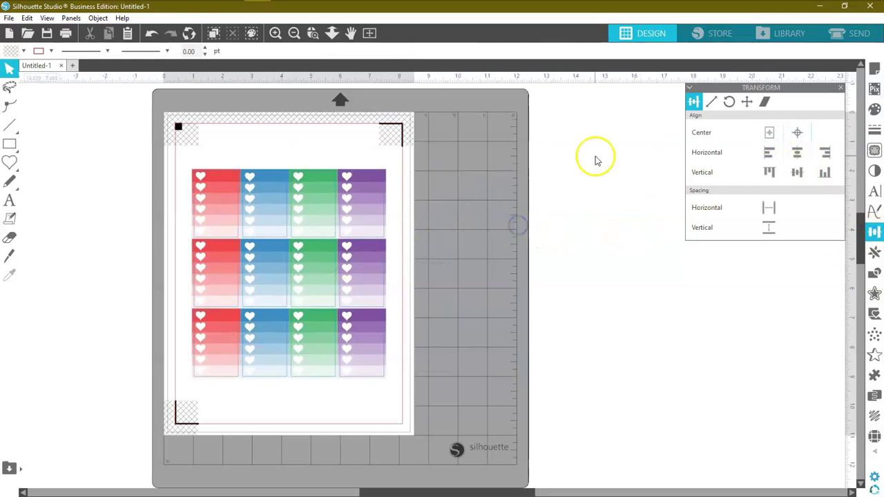
pyautogui.click(856, 34)
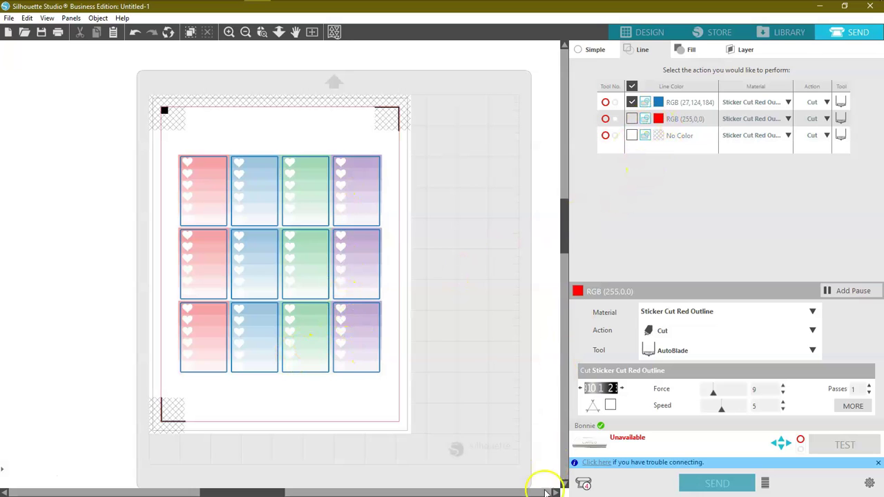
pyautogui.click(649, 31)
pyautogui.click(108, 145)
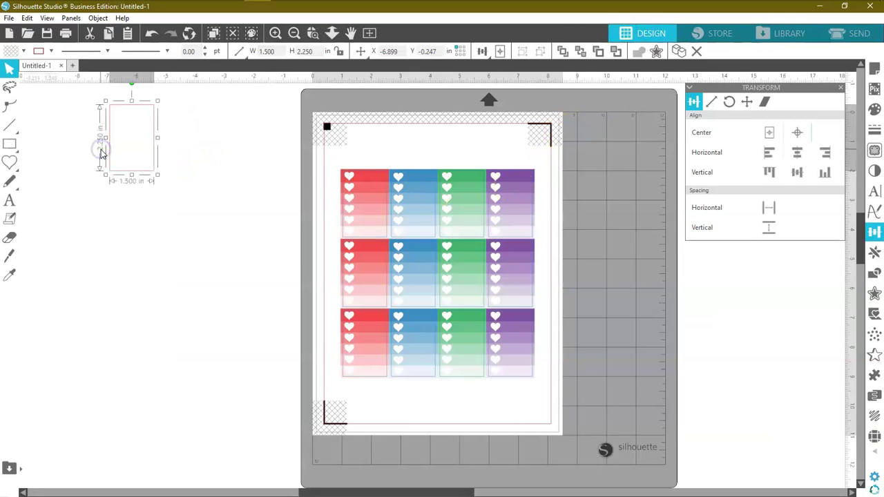
pyautogui.press('Delete')
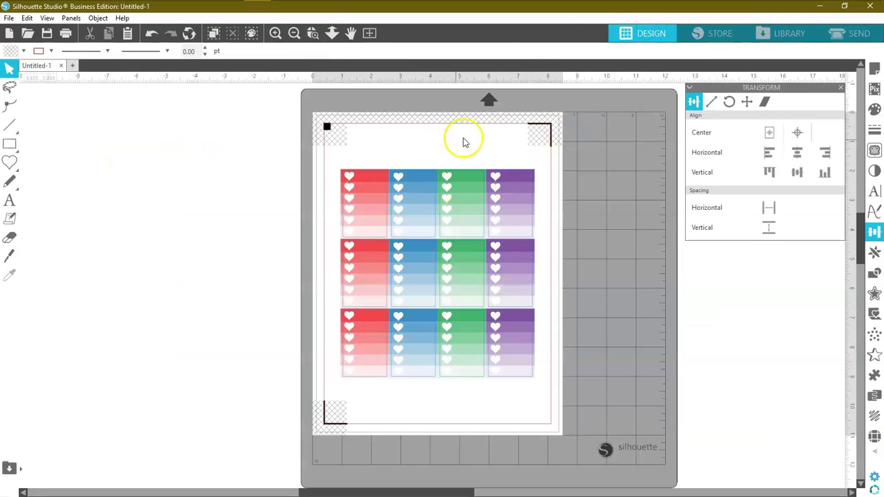
# Step: Preview cutting of the No Color lines in the send setup by enabling them, and disable them again
pyautogui.click(854, 34)
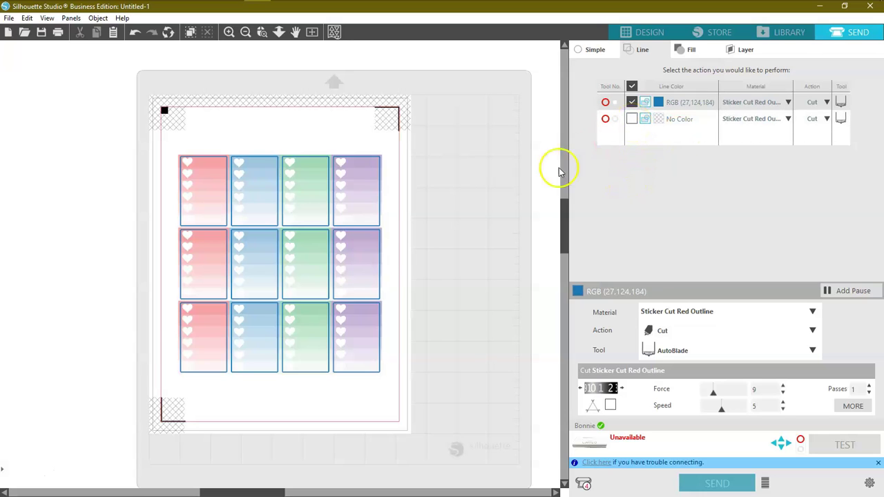
pyautogui.click(633, 120)
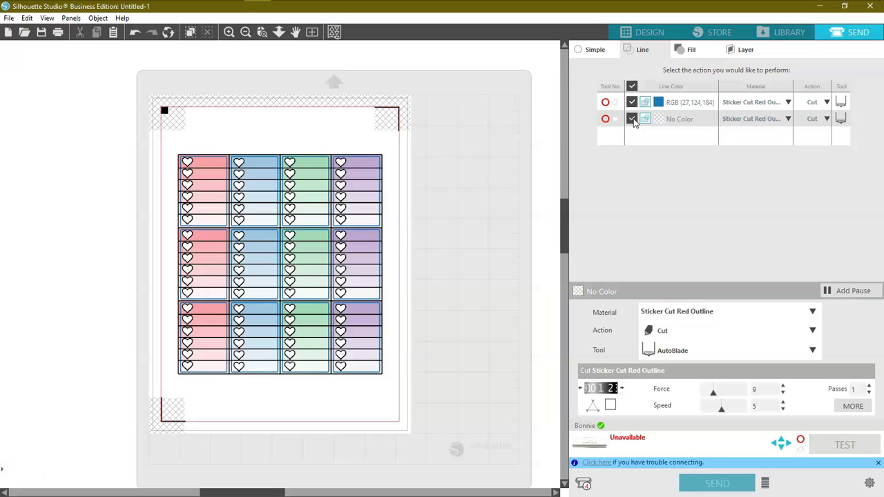
pyautogui.click(632, 119)
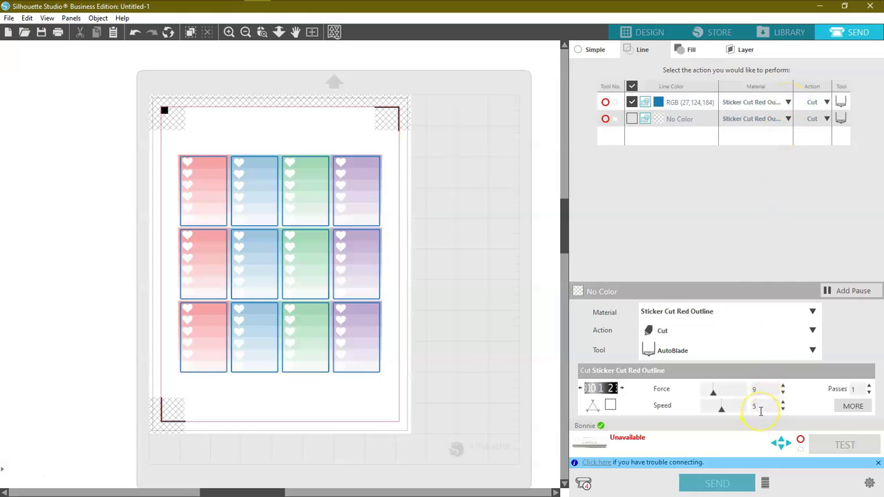
# Step: Set the cut force of the Sticker Cut Red Outline material to 7, and return to the design view
pyautogui.click(733, 390)
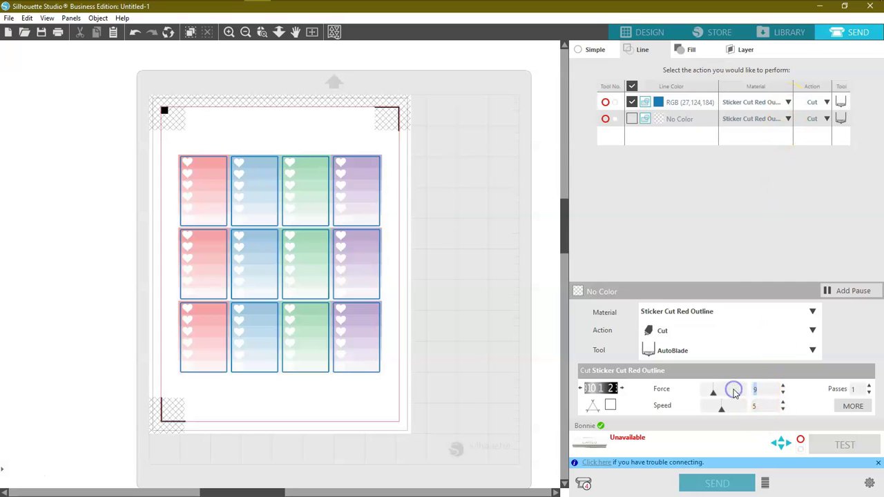
pyautogui.click(602, 397)
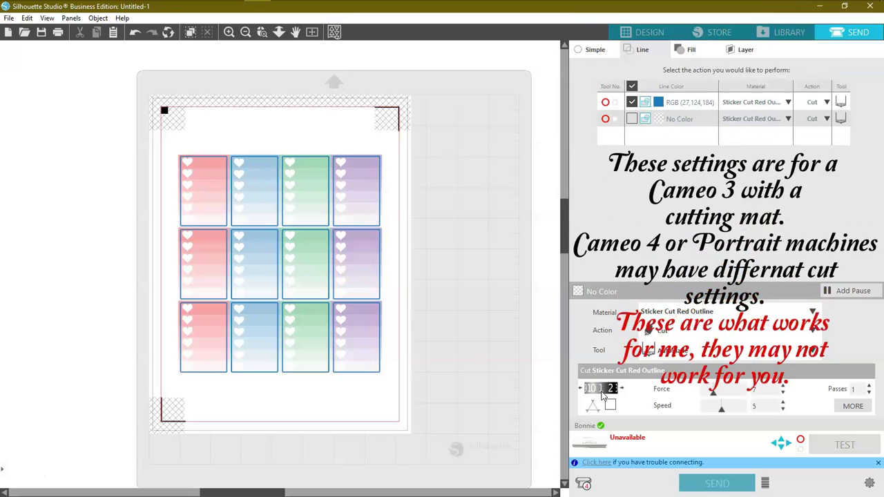
pyautogui.click(762, 394)
pyautogui.click(764, 409)
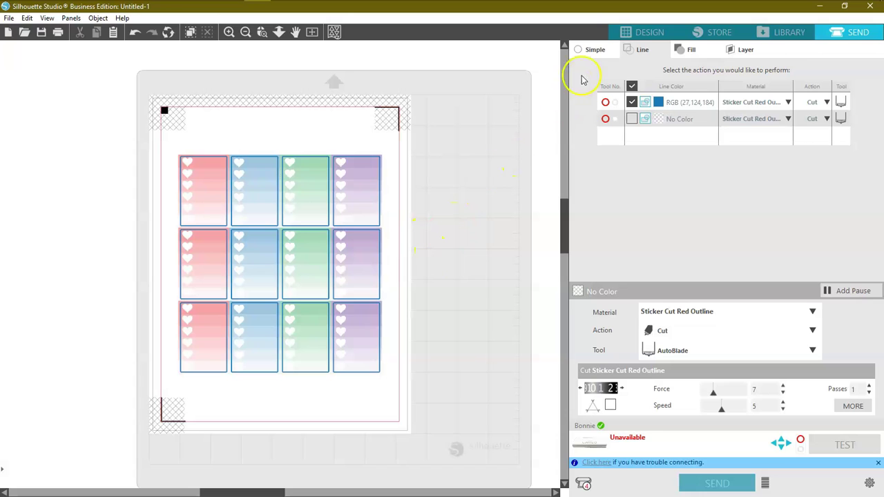
pyautogui.click(644, 34)
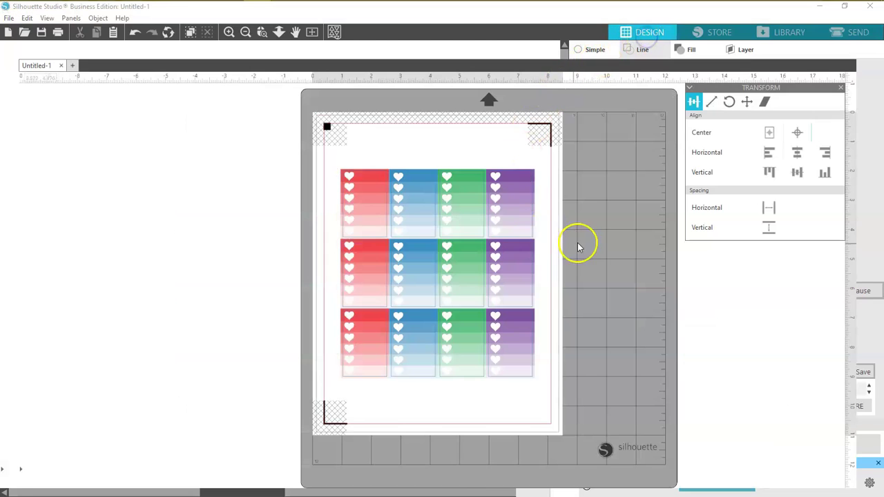